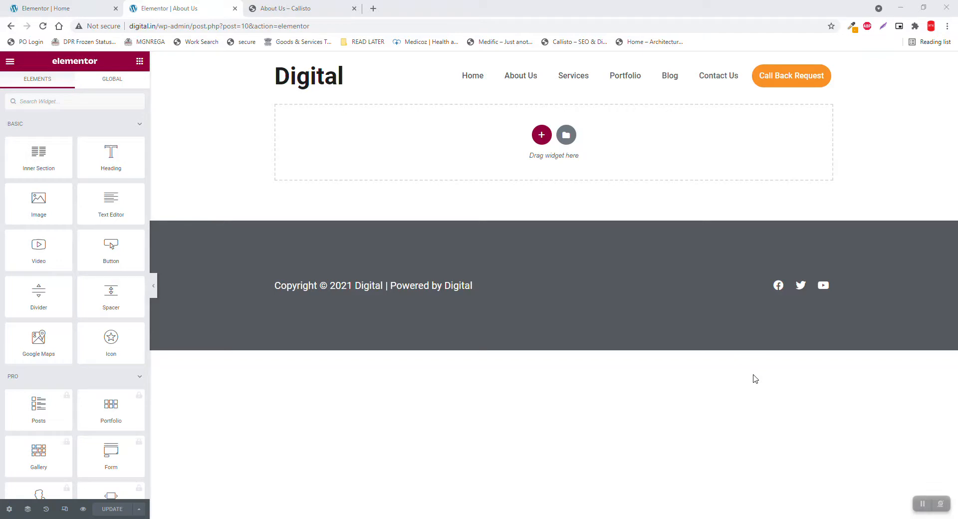
Review the Callisto About Us reference page, then go to the Digital home page editor
left_click(337, 6)
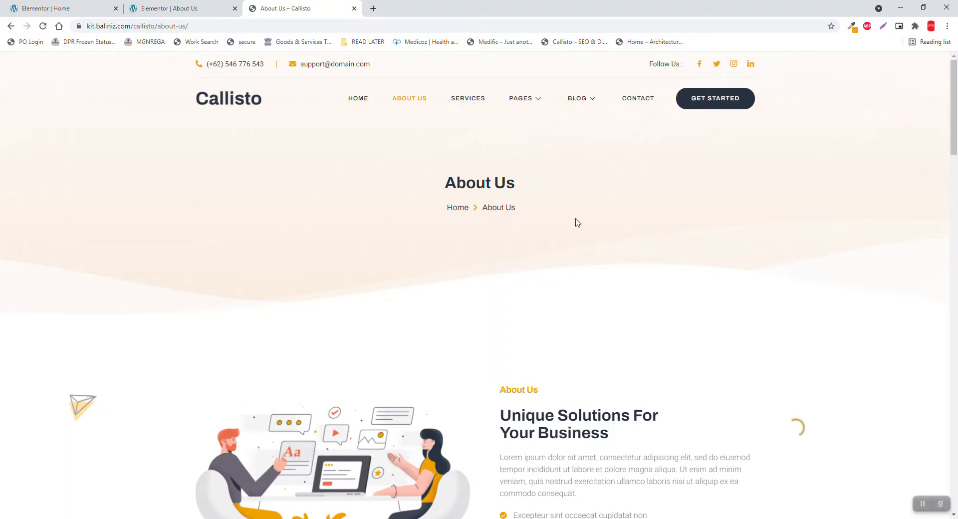
scroll(578, 223, "down", 1)
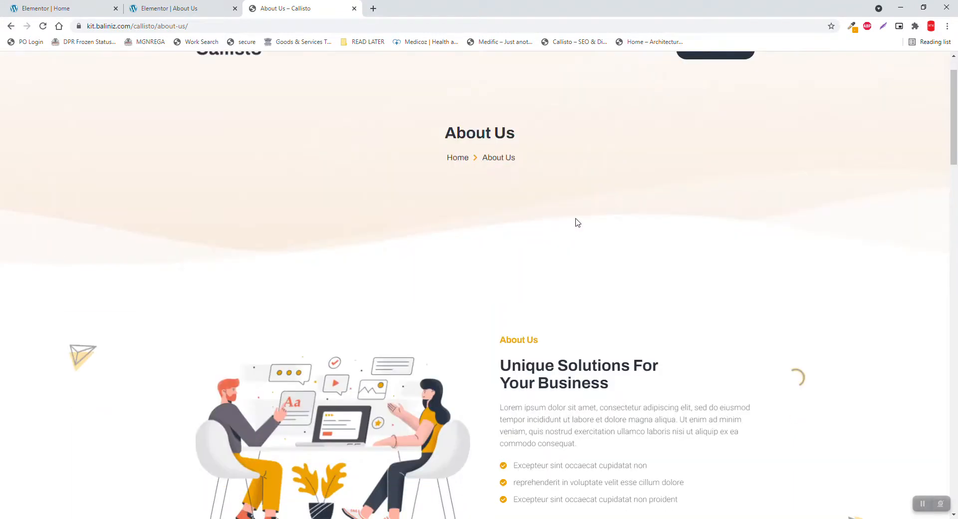
left_click_drag(676, 369, 437, 355)
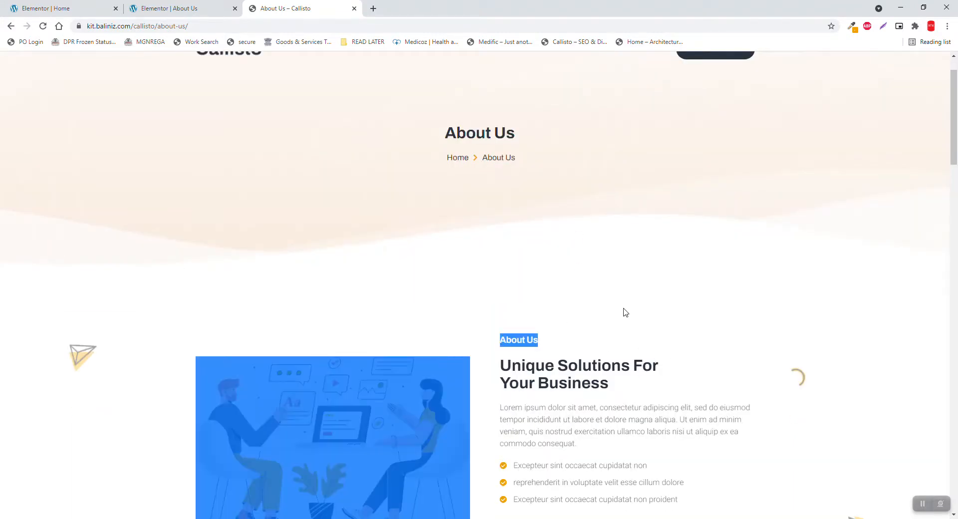
scroll(627, 313, "up", 1)
left_click(293, 231)
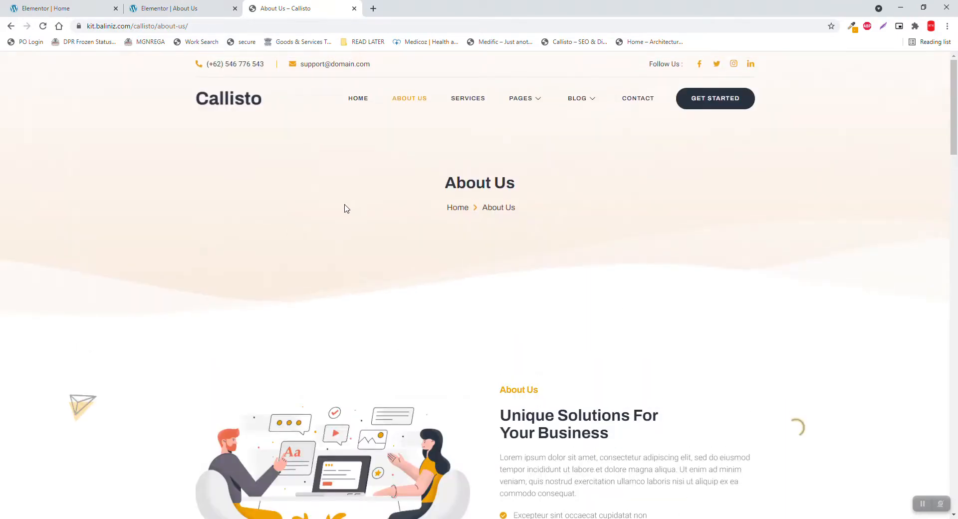
left_click(56, 8)
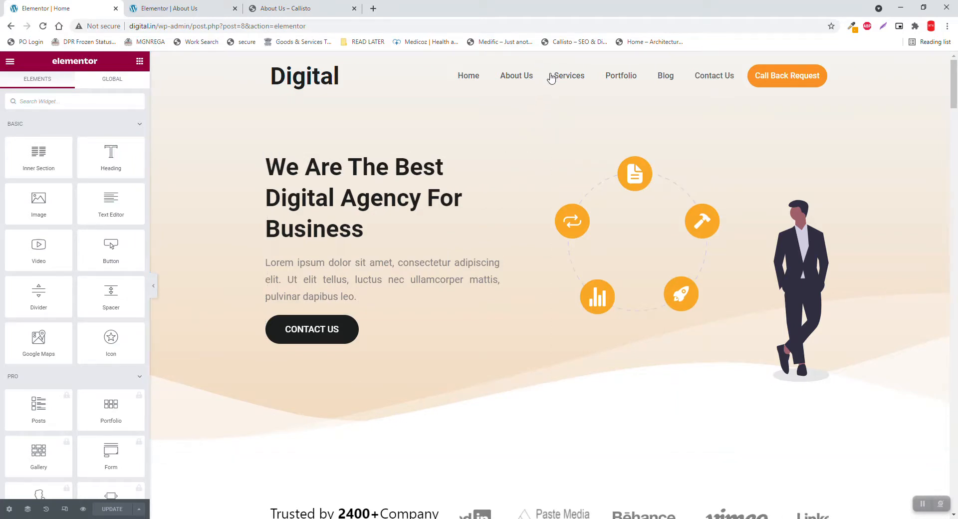
Copy the home page hero section and paste it into the empty About Us page
right_click(542, 99)
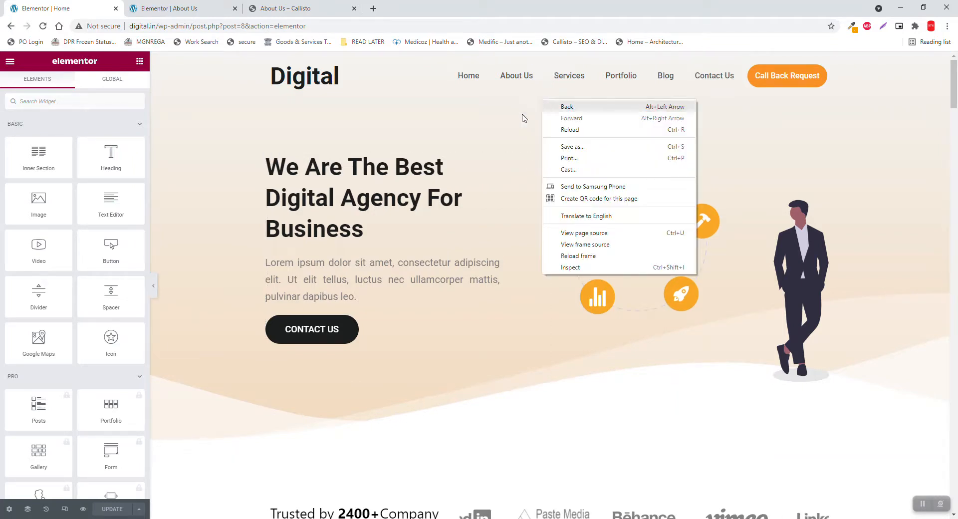
left_click(466, 108)
right_click(461, 117)
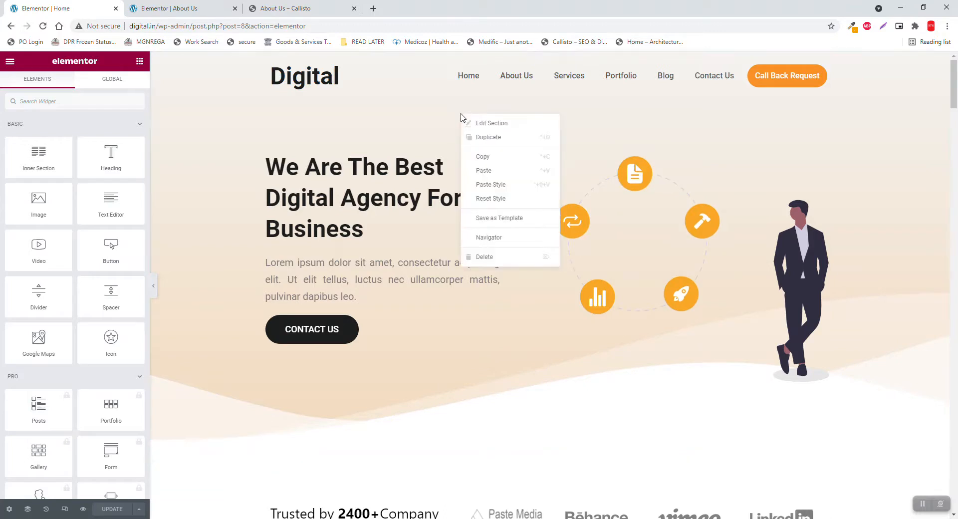
left_click(492, 157)
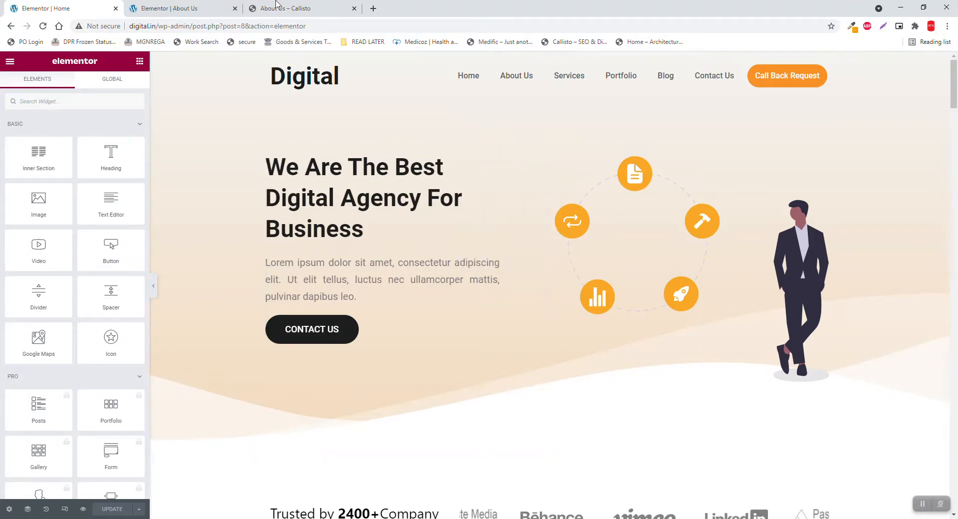
left_click(198, 5)
right_click(669, 151)
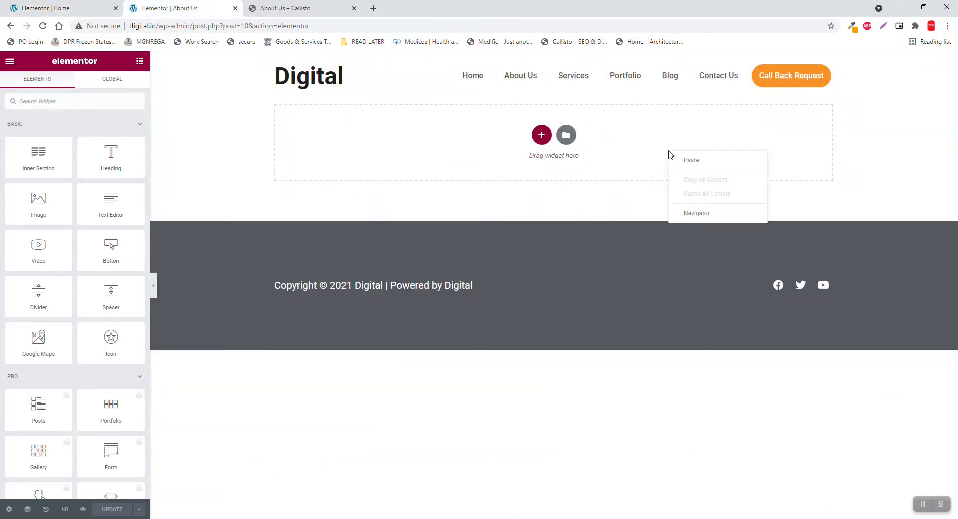
left_click(699, 160)
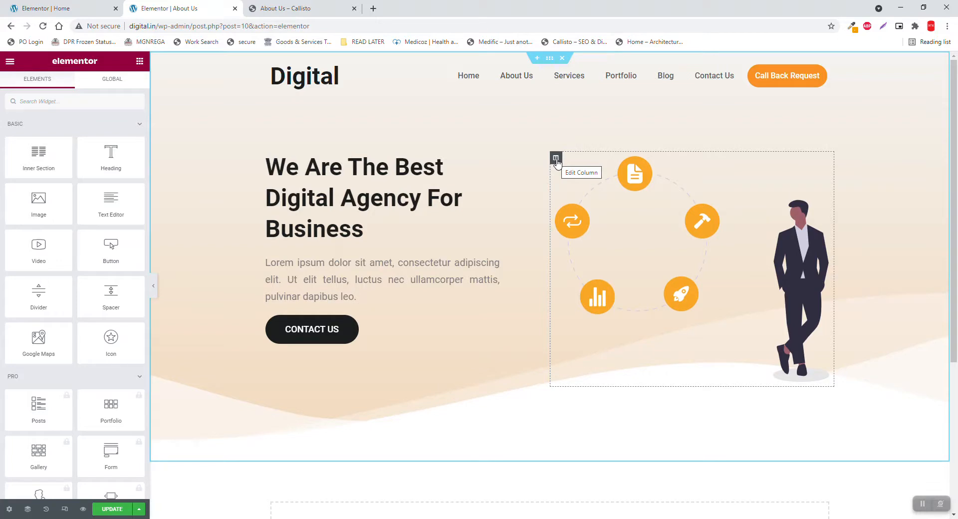
Scroll the home page to Why Choose Us, copy that column, and return to About Us
left_click(64, 6)
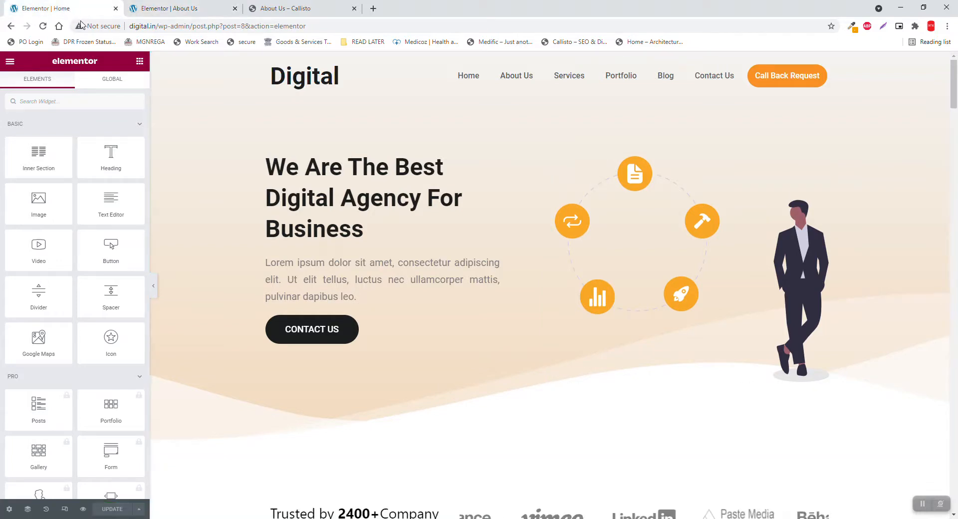
left_click(205, 5)
left_click(85, 6)
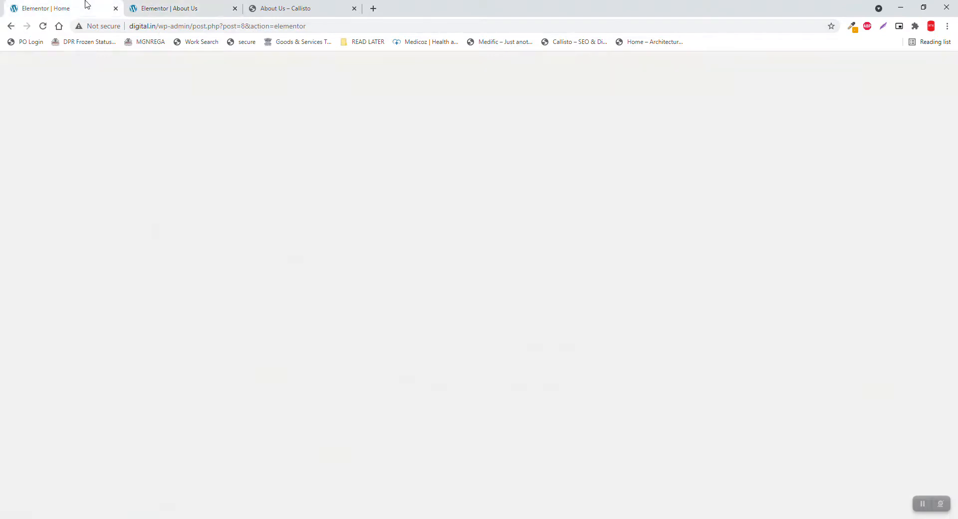
scroll(431, 231, "down", 10)
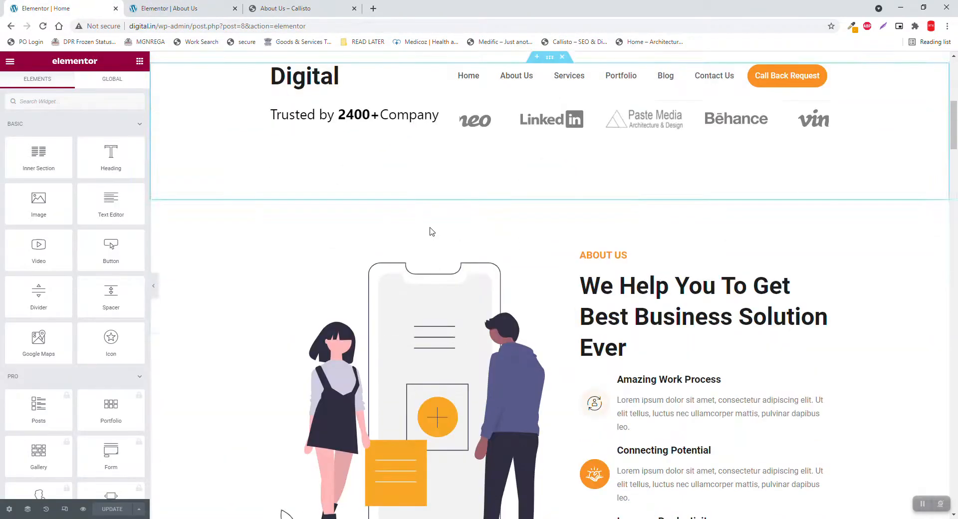
scroll(430, 231, "down", 15)
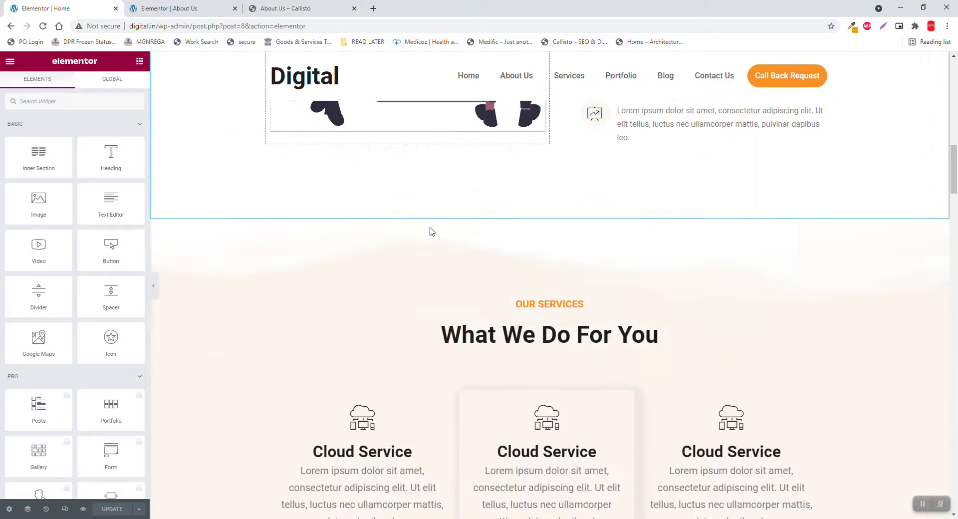
scroll(432, 231, "down", 15)
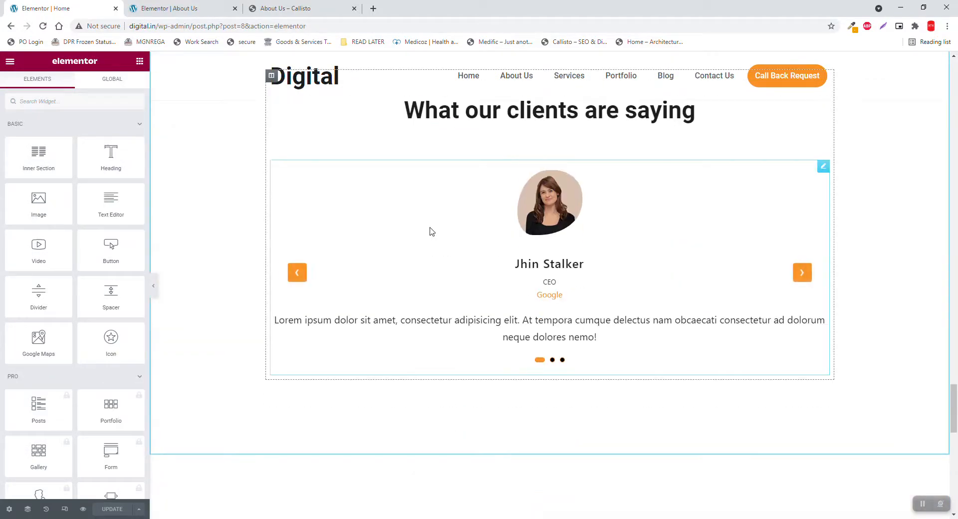
scroll(432, 231, "down", 10)
scroll(432, 231, "up", 12)
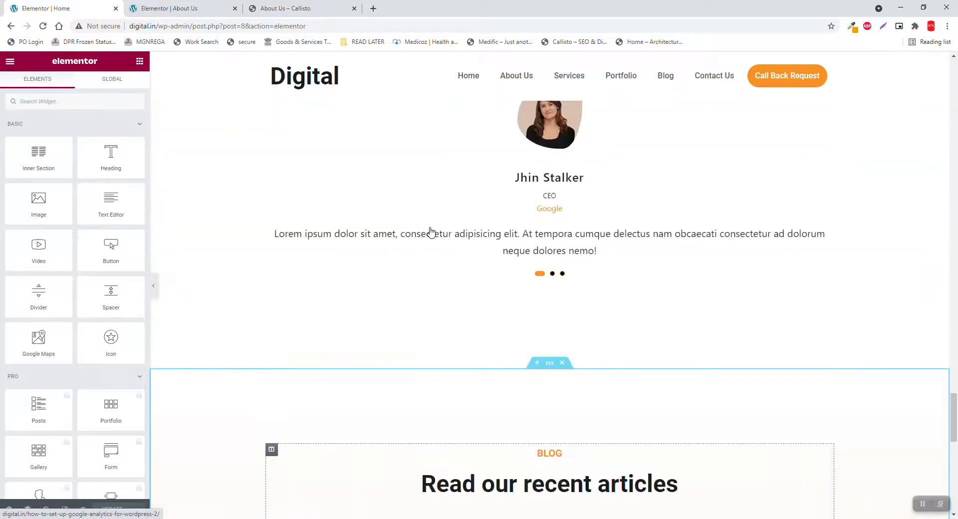
scroll(432, 231, "up", 12)
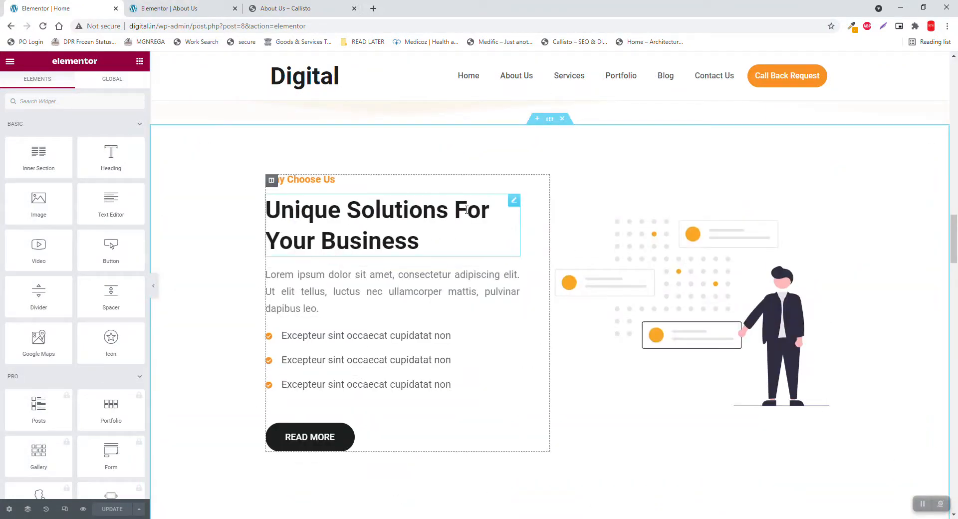
right_click(271, 179)
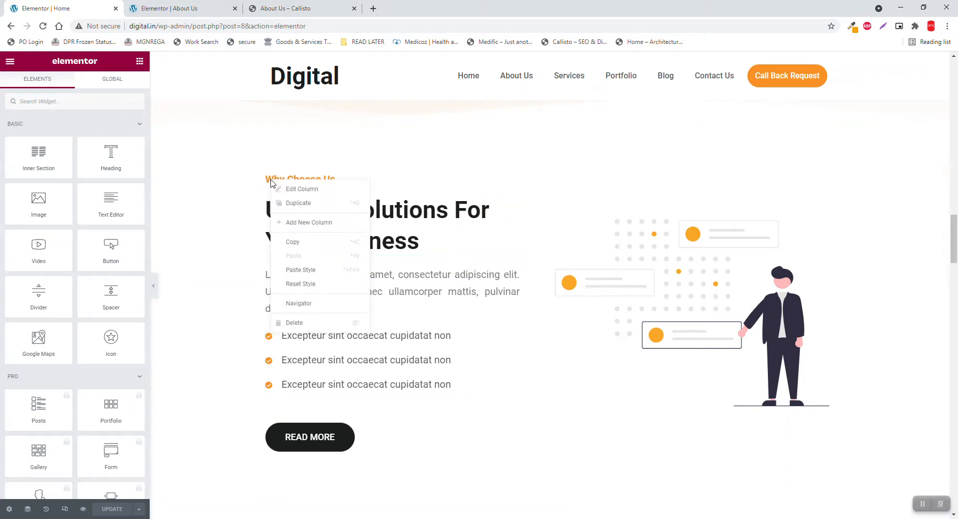
left_click(311, 243)
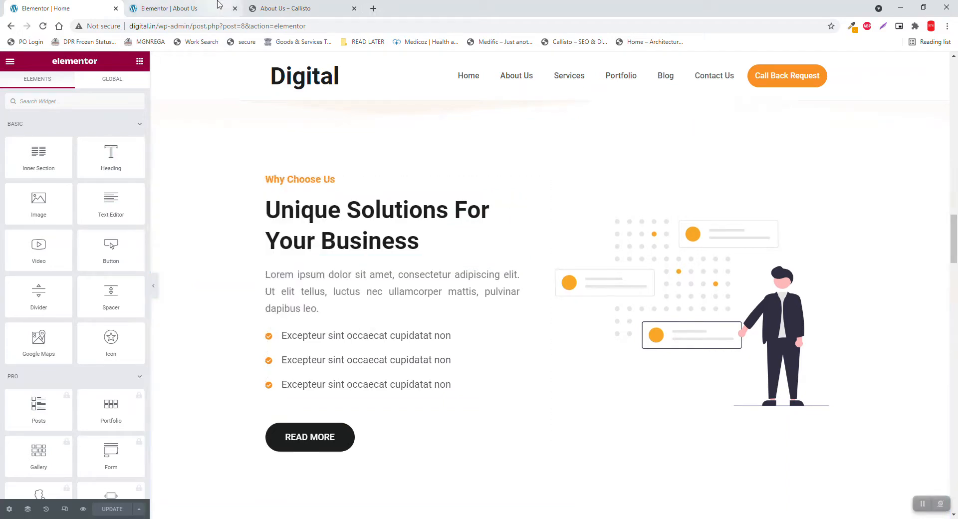
left_click(179, 8)
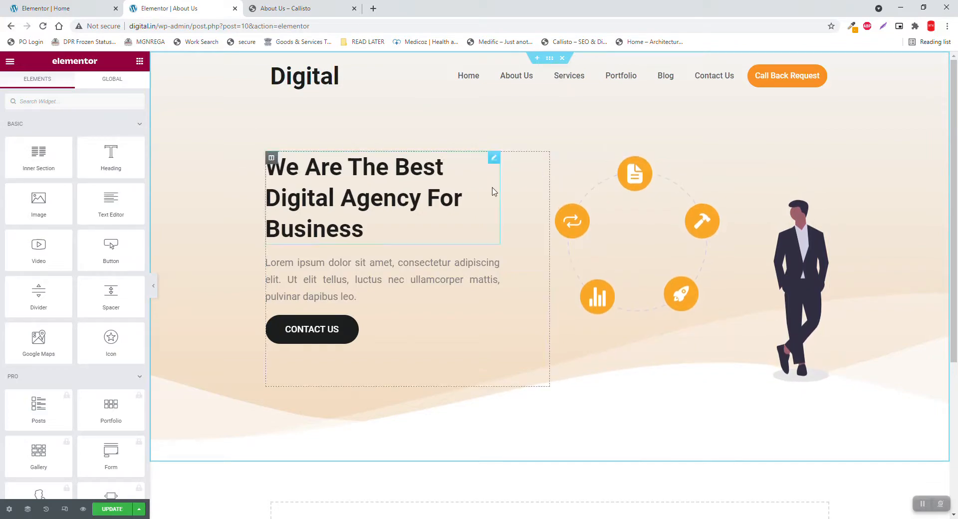
Paste the Why Choose Us column into the hero and delete the We Are The Best column
right_click(233, 195)
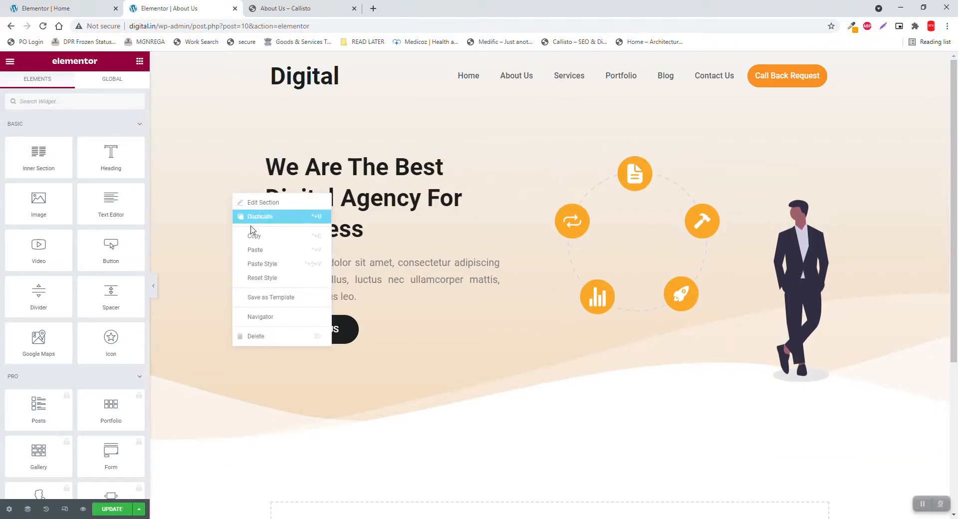
left_click(260, 250)
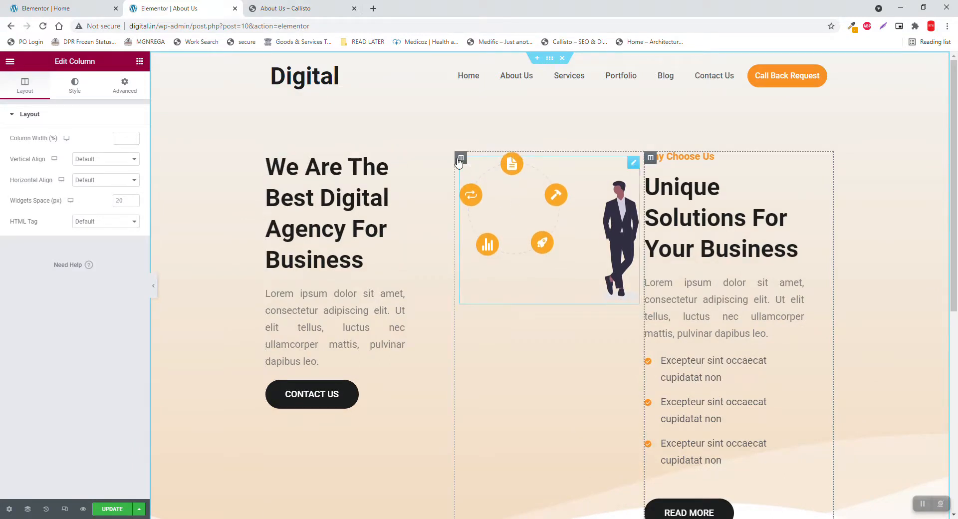
right_click(268, 164)
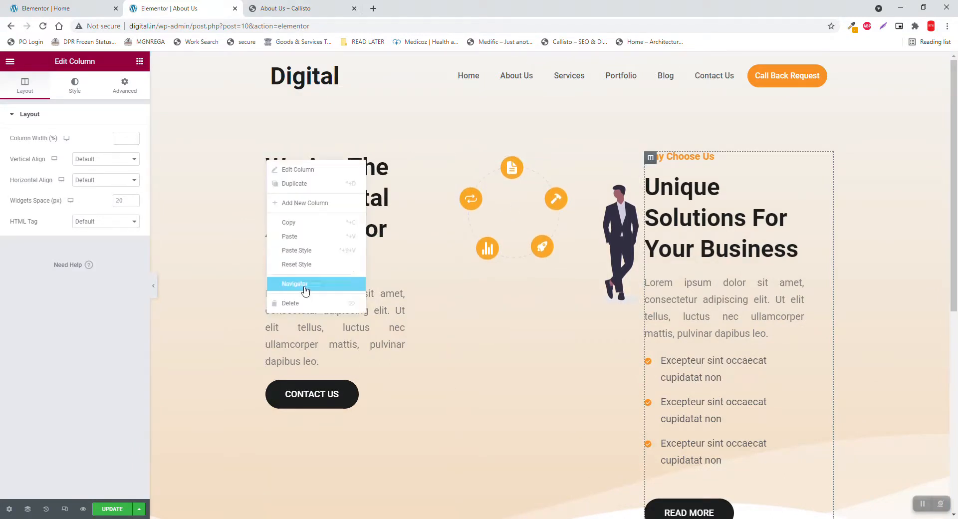
left_click(302, 303)
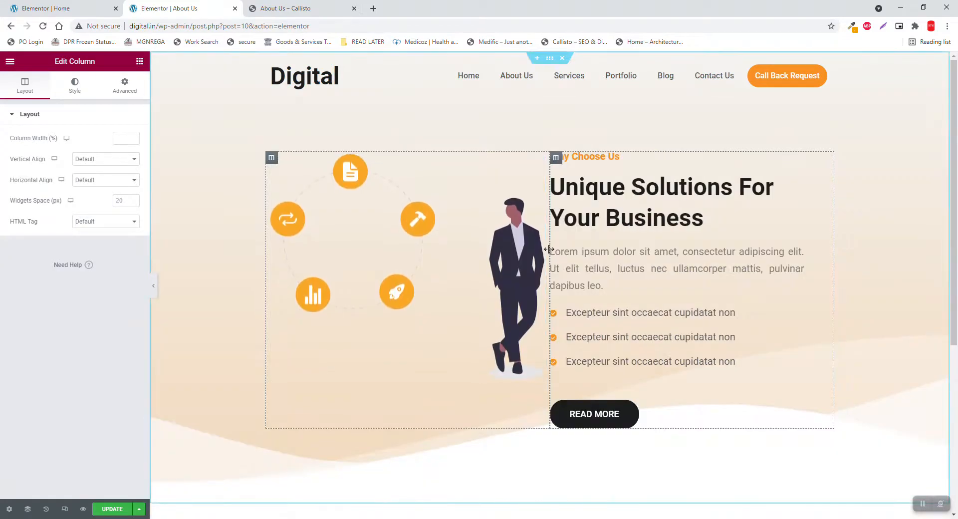
Compare the result with the Callisto About Us reference page
left_click(322, 6)
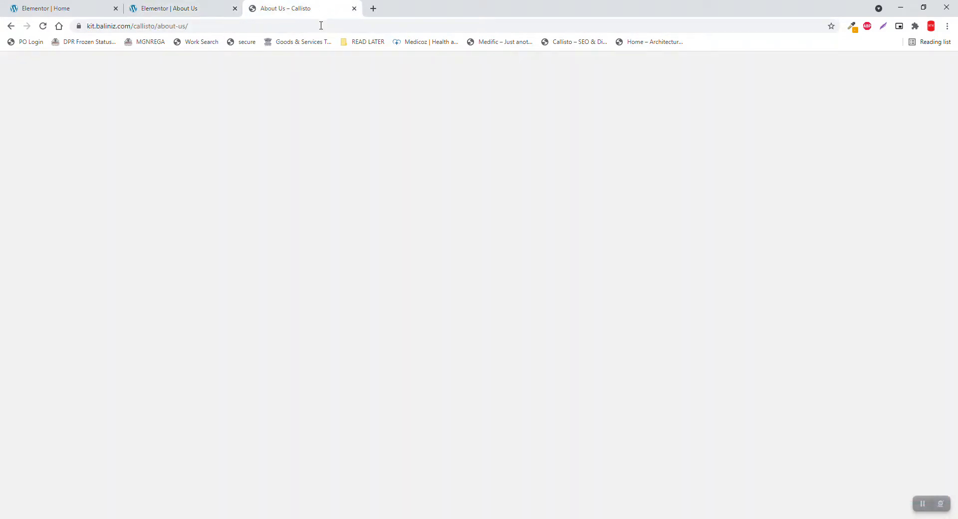
scroll(634, 301, "down", 3)
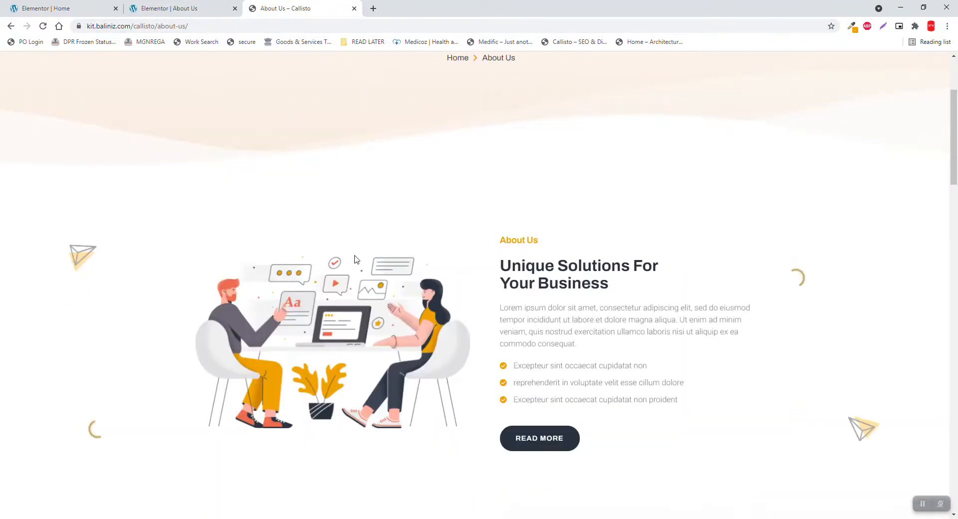
left_click(188, 9)
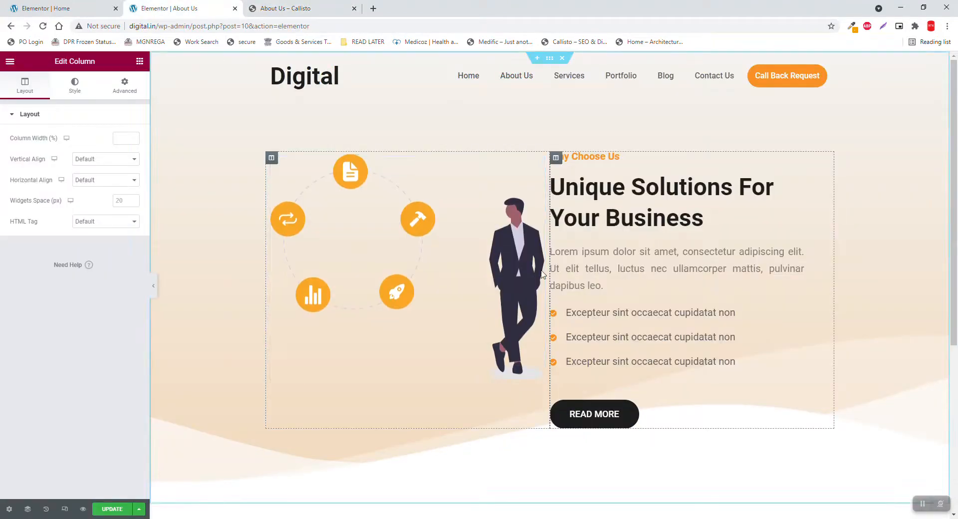
Replace the hero image with the undraw_collaborating_g8k8 illustration from the media library
left_click(516, 191)
left_click(91, 164)
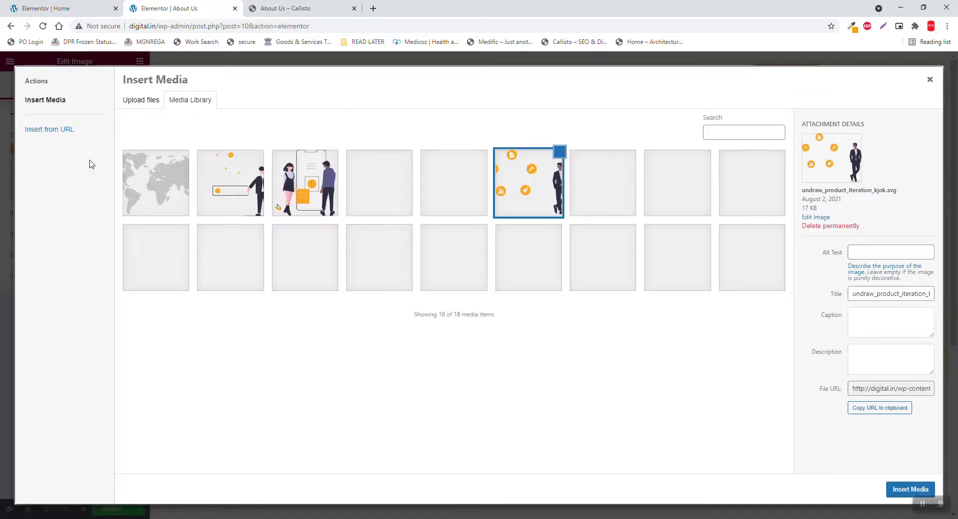
left_click(322, 195)
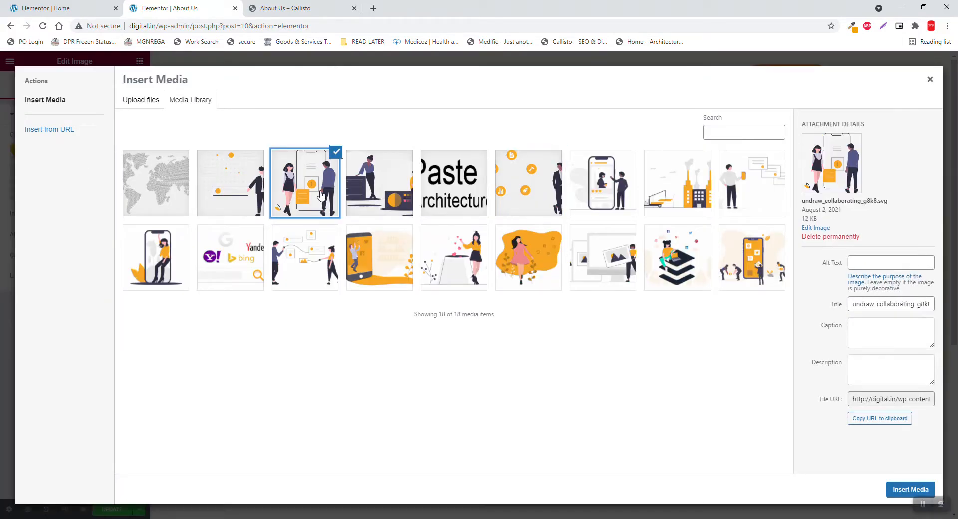
left_click(926, 489)
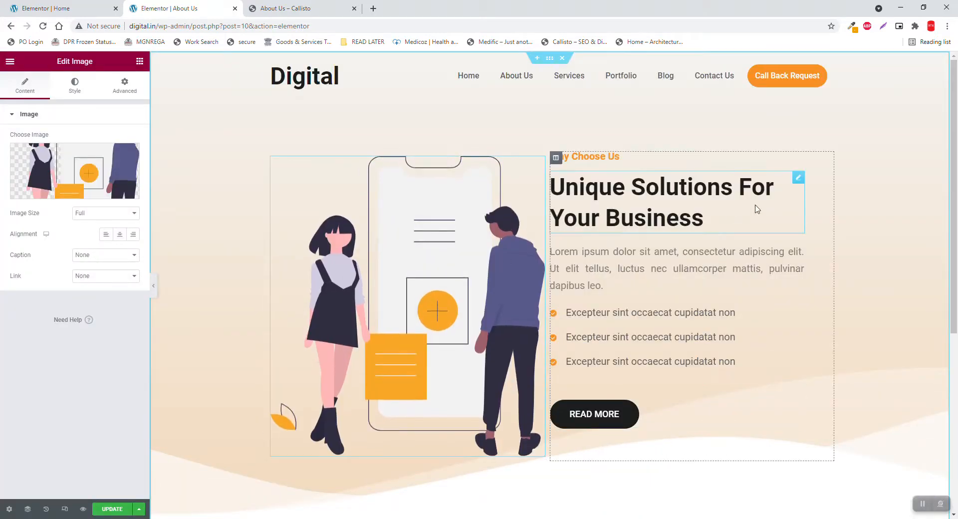
Set the Why Choose Us column padding to right 0 and left 60, then preview it
left_click(555, 158)
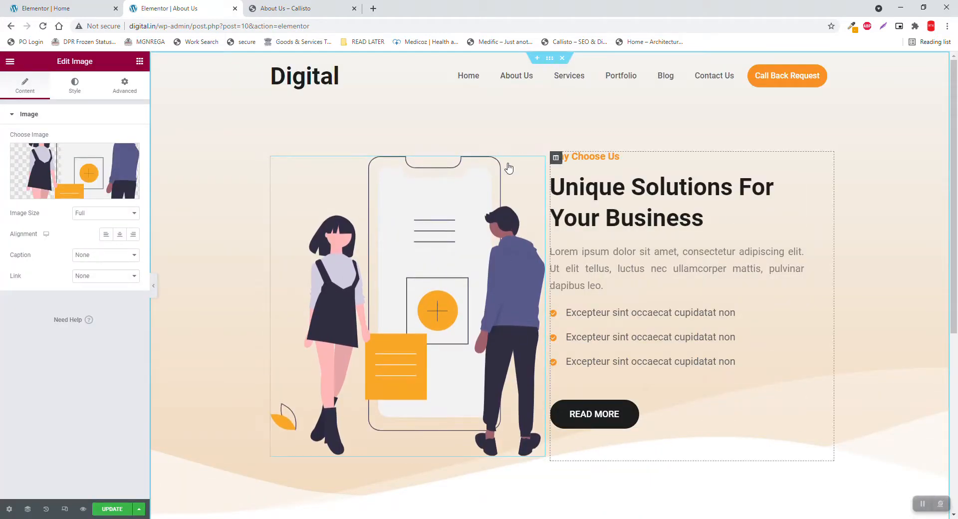
left_click(127, 94)
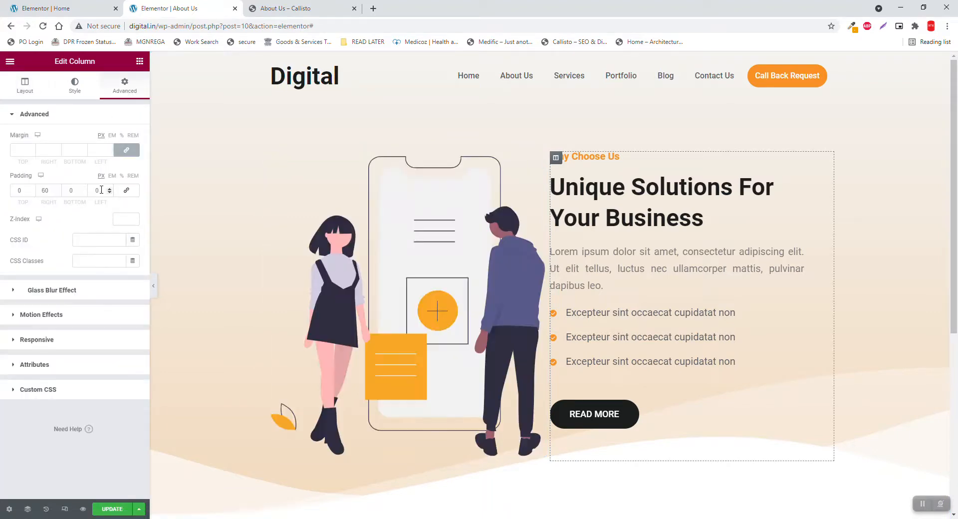
double_click(51, 190)
type("0")
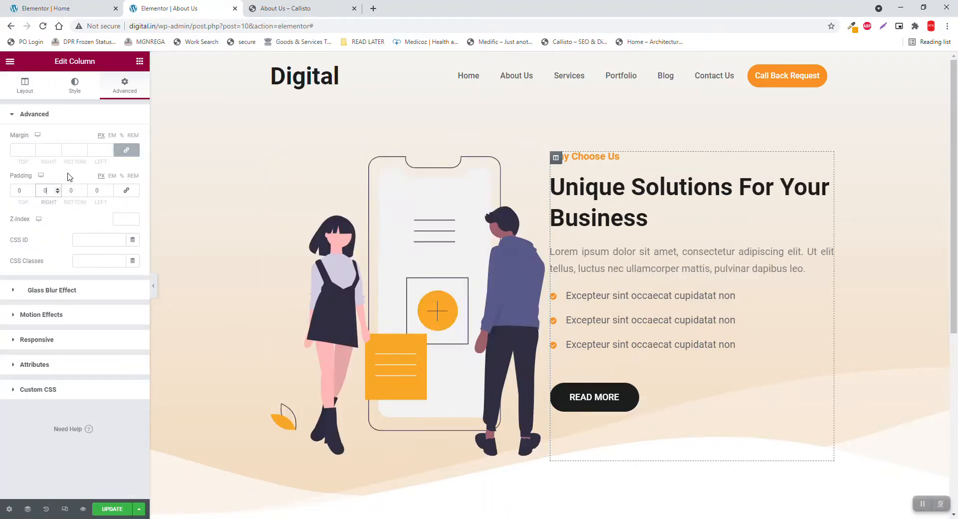
double_click(103, 190)
type("60")
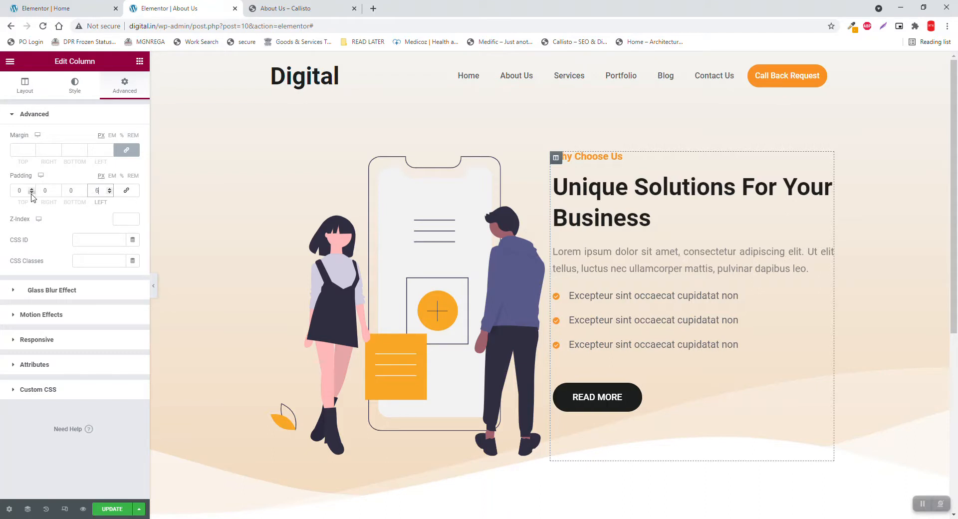
left_click(152, 285)
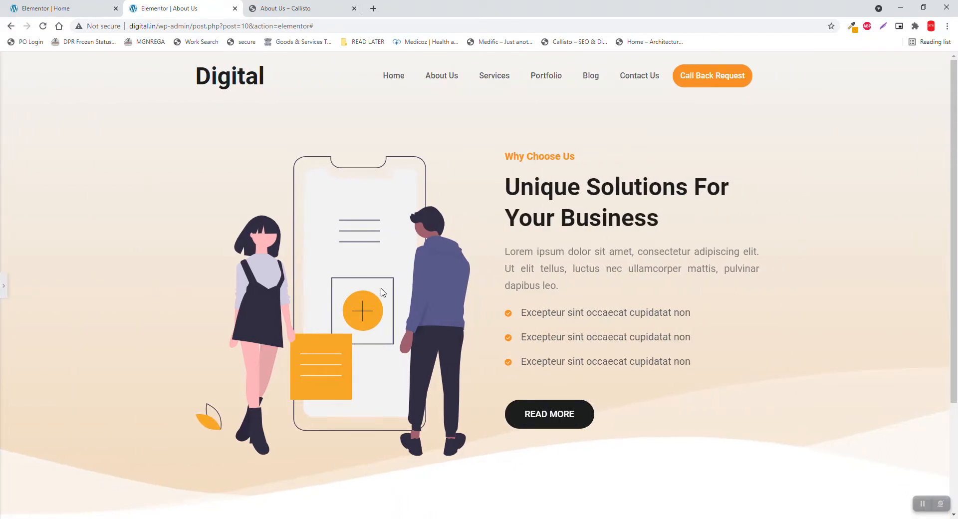
scroll(957, 284, "down", 1)
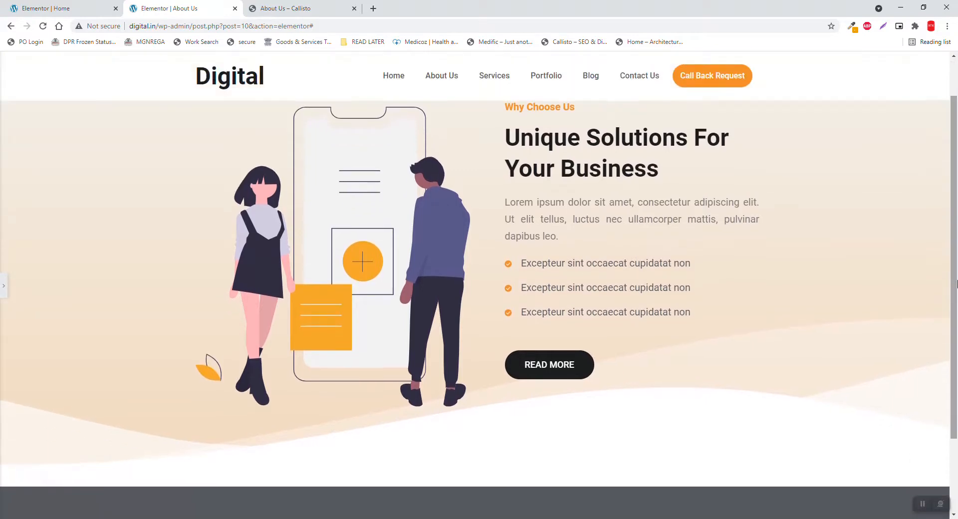
scroll(957, 284, "up", 1)
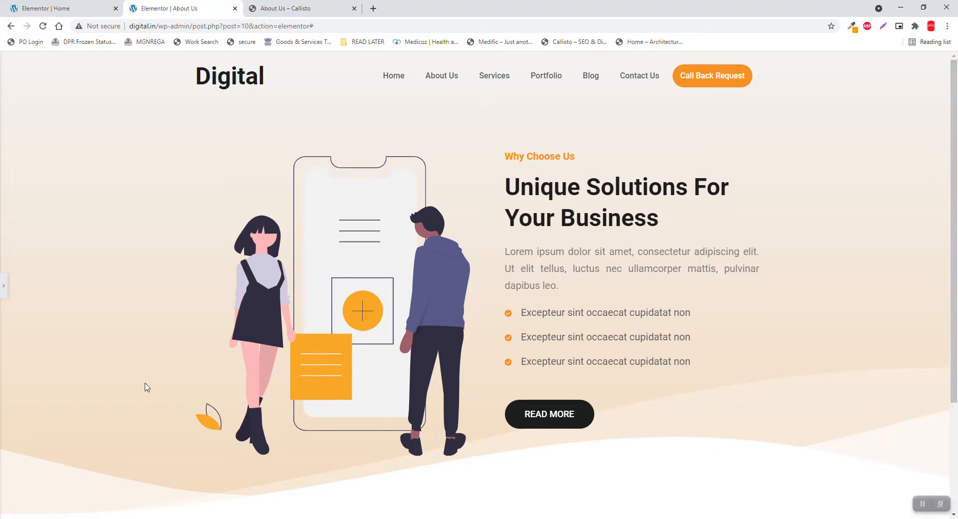
left_click(3, 286)
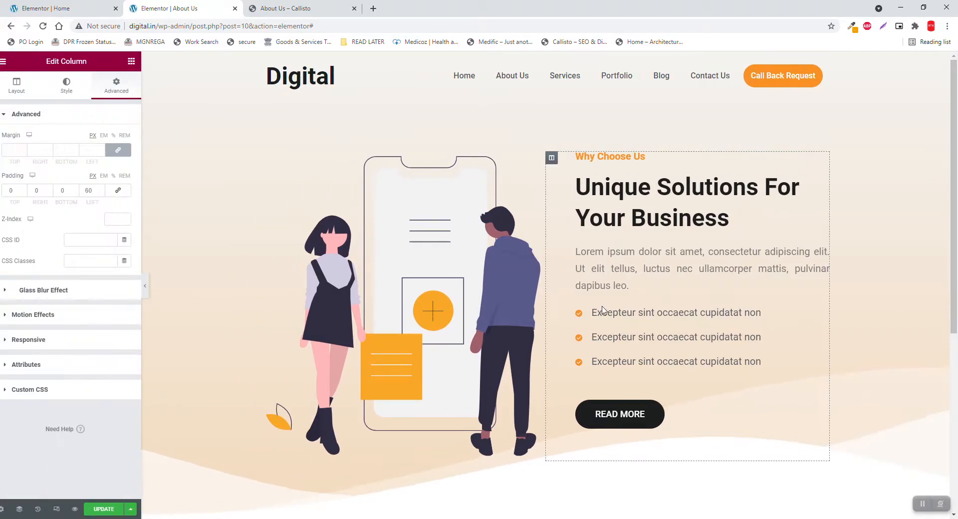
Delete the READ MORE button from the Why Choose Us column
right_click(828, 386)
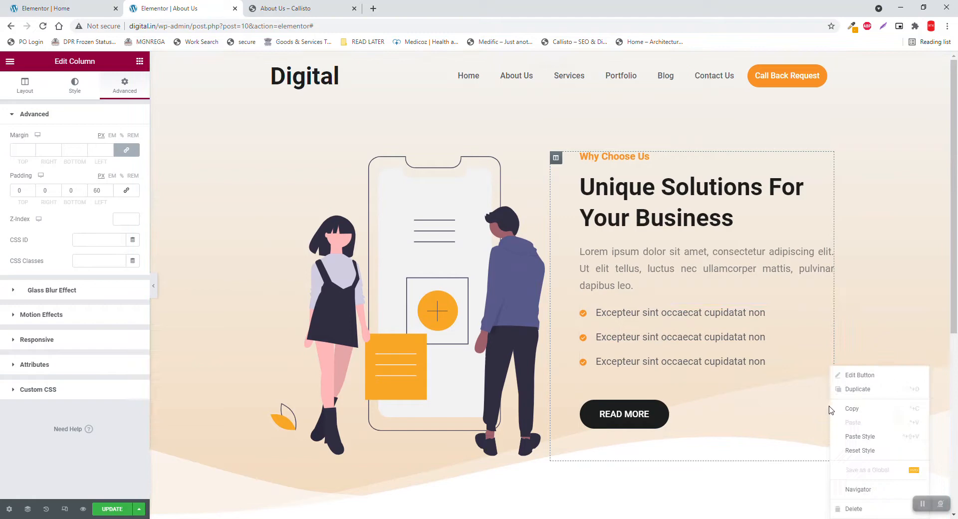
left_click(852, 509)
scroll(424, 401, "down", 2)
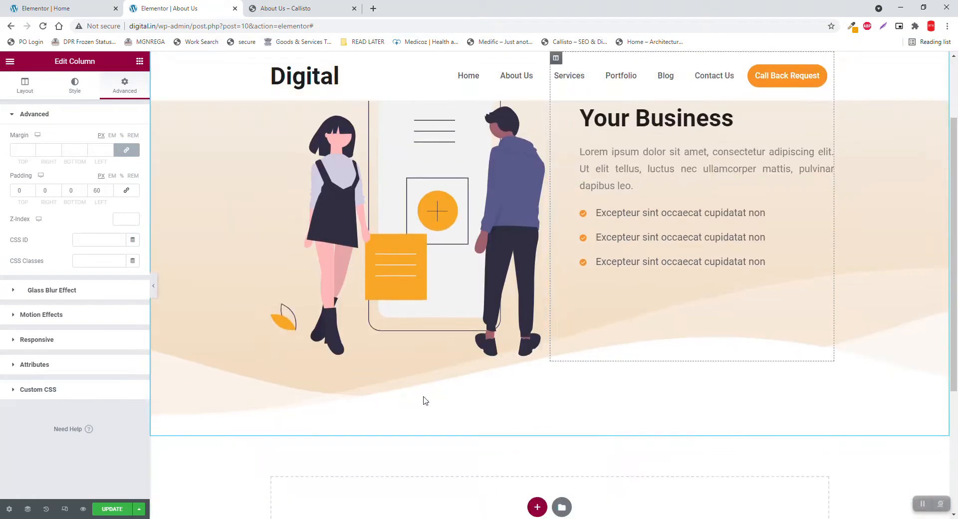
Check the Callisto reference page, then go to the Home page editor
left_click(258, 5)
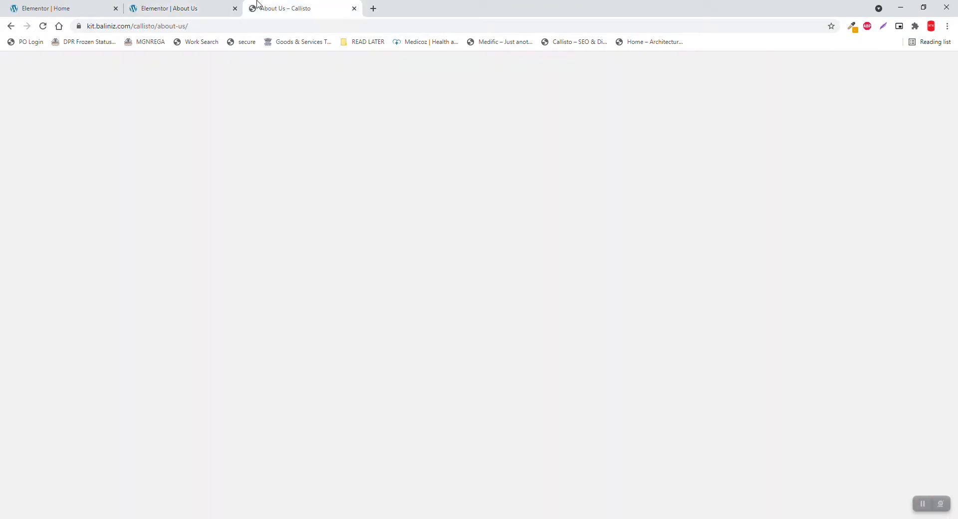
scroll(440, 219, "down", 7)
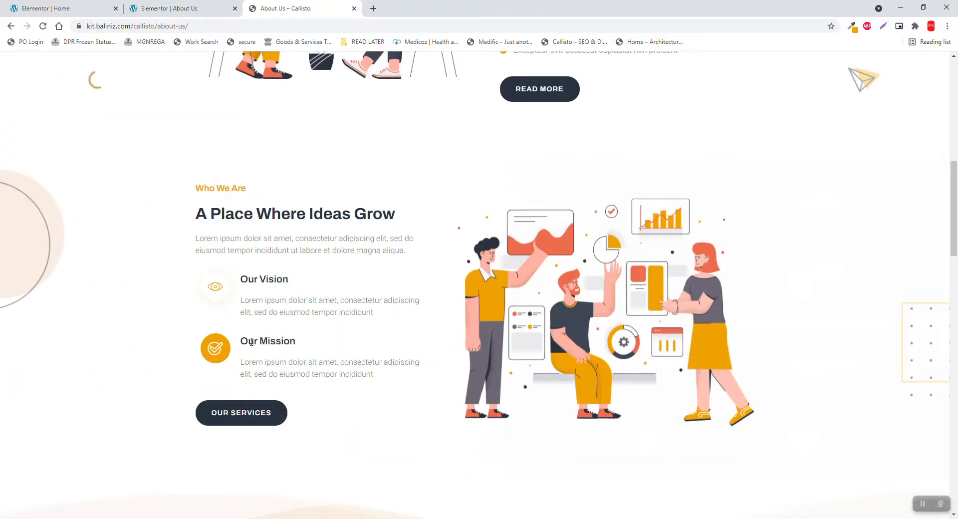
left_click(39, 5)
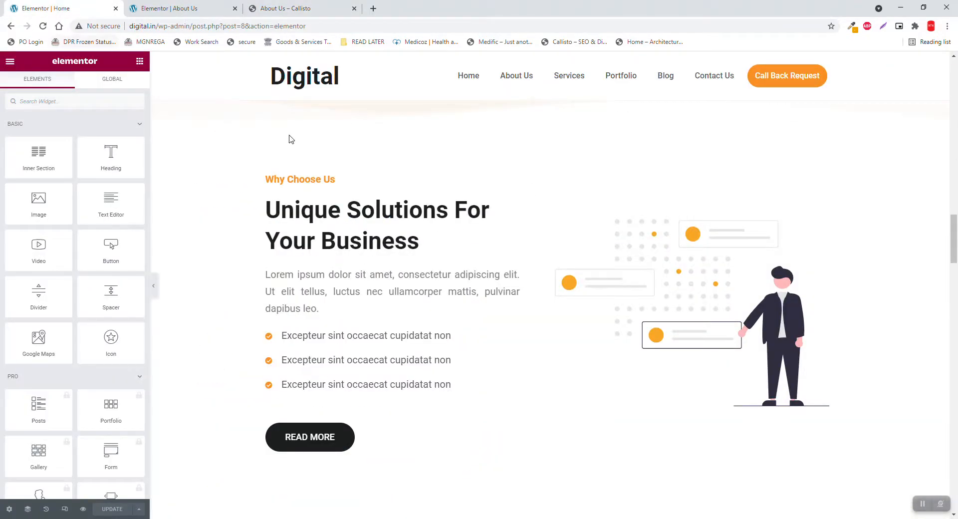
Copy the home page's 'We Help You To Get Best Business Solution Ever' section
scroll(588, 210, "down", 5)
scroll(586, 211, "up", 15)
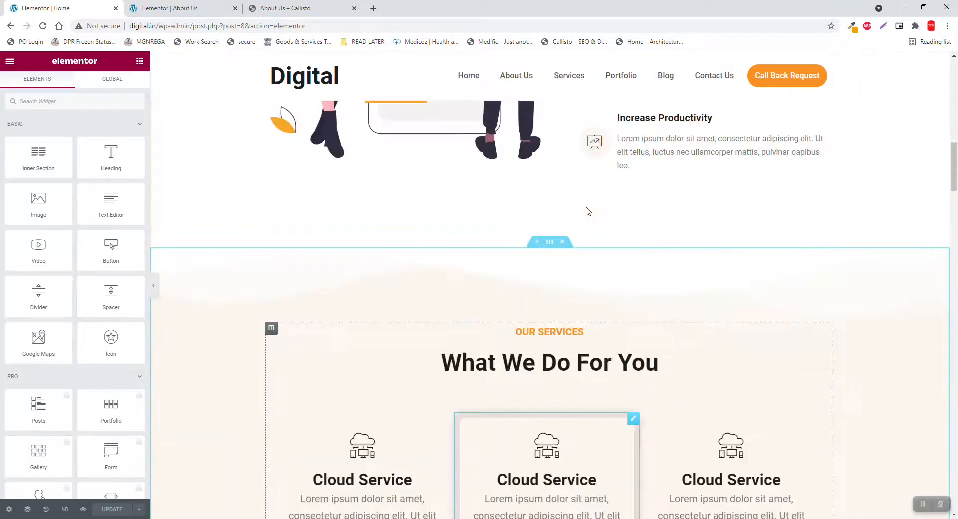
scroll(588, 211, "up", 6)
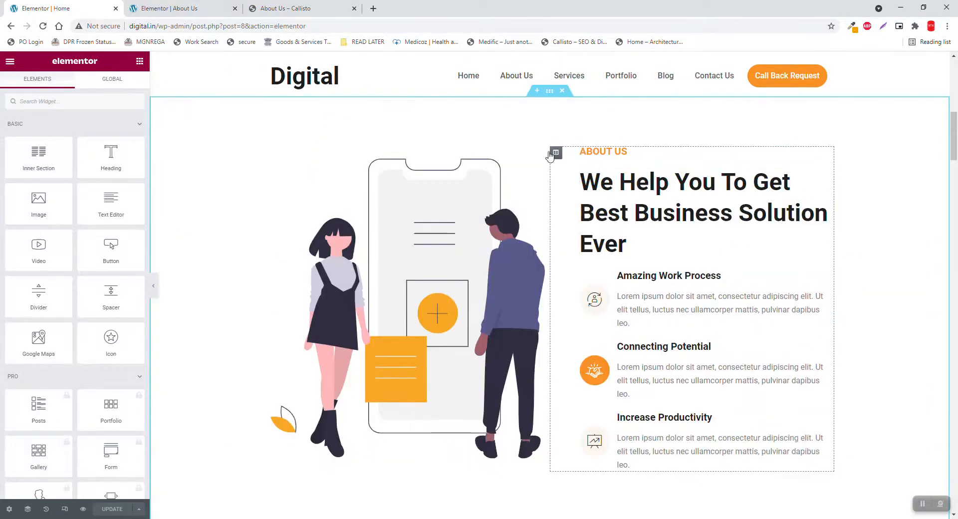
scroll(549, 122, "up", 1)
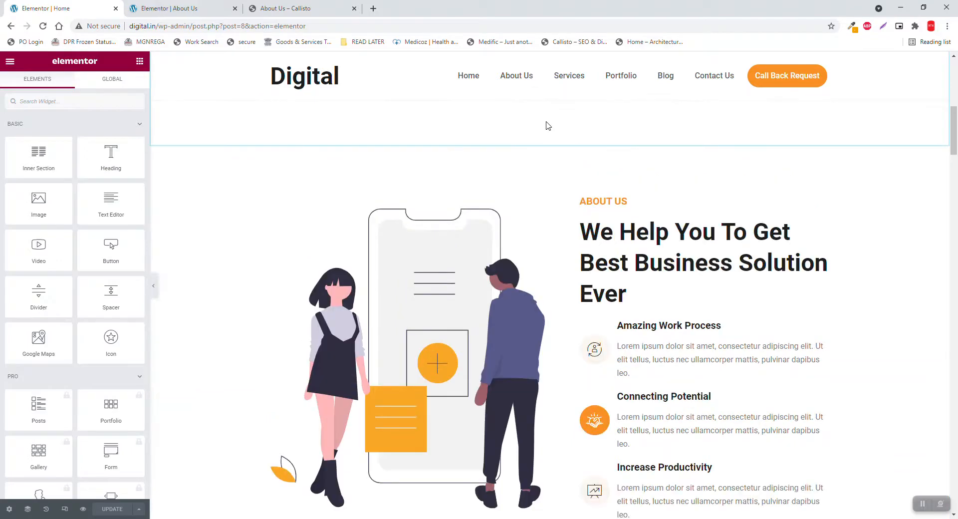
right_click(549, 143)
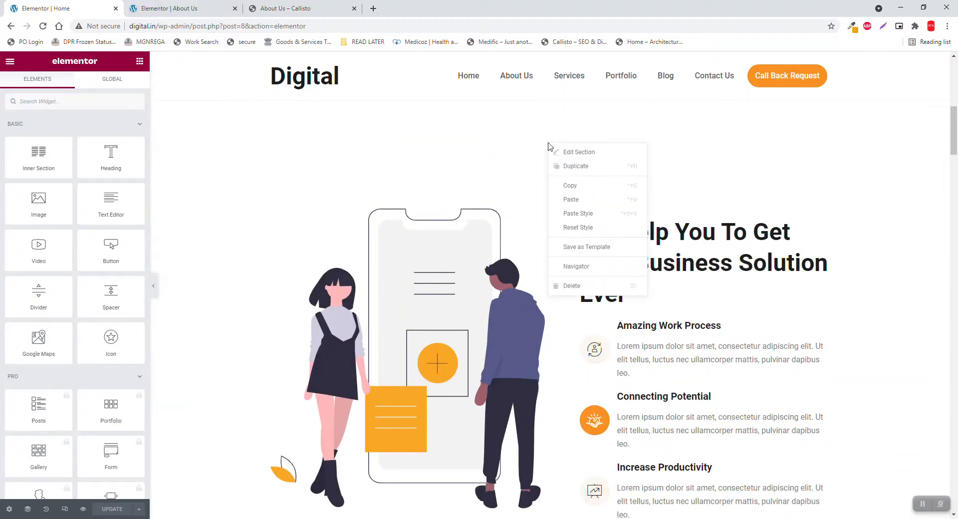
left_click(569, 187)
left_click(212, 5)
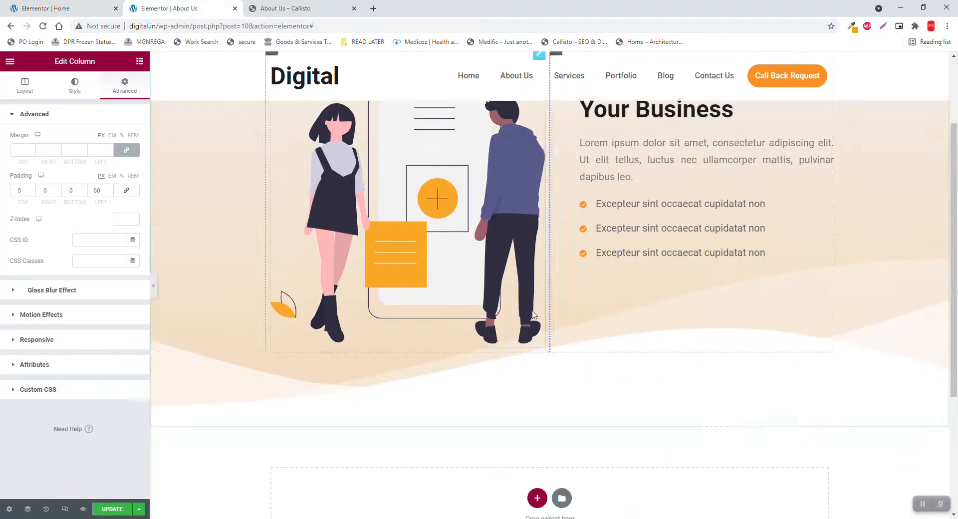
Paste the section below the hero and drag its text column left of the illustration
scroll(670, 340, "down", 5)
right_click(673, 342)
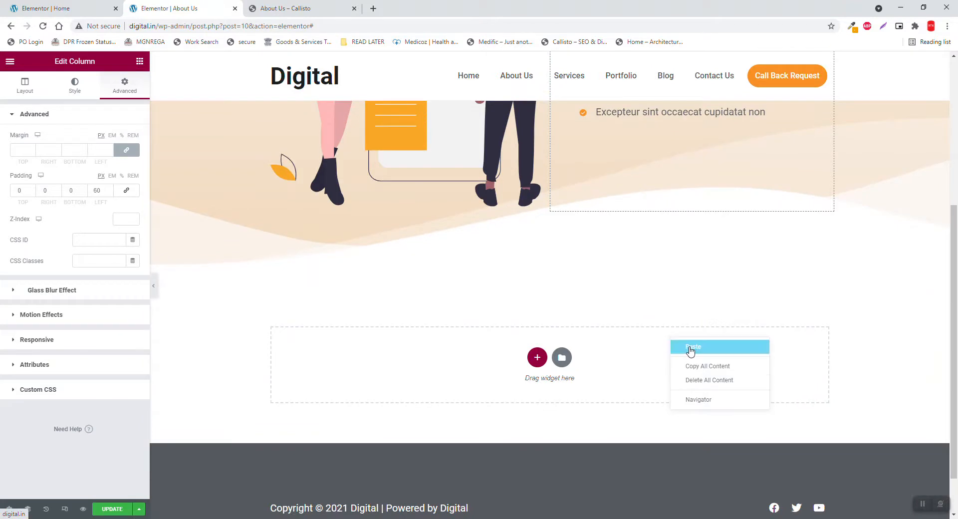
left_click(691, 347)
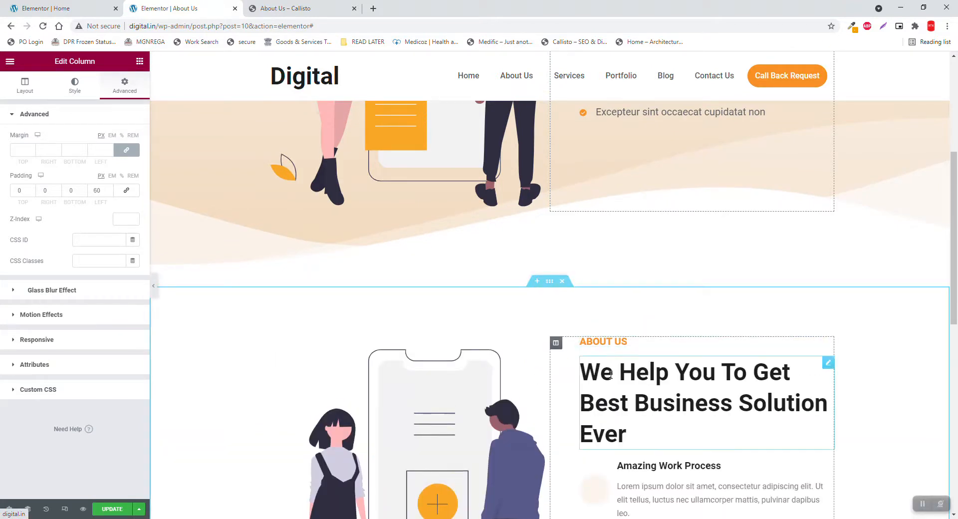
left_click_drag(556, 343, 278, 350)
scroll(274, 344, "down", 3)
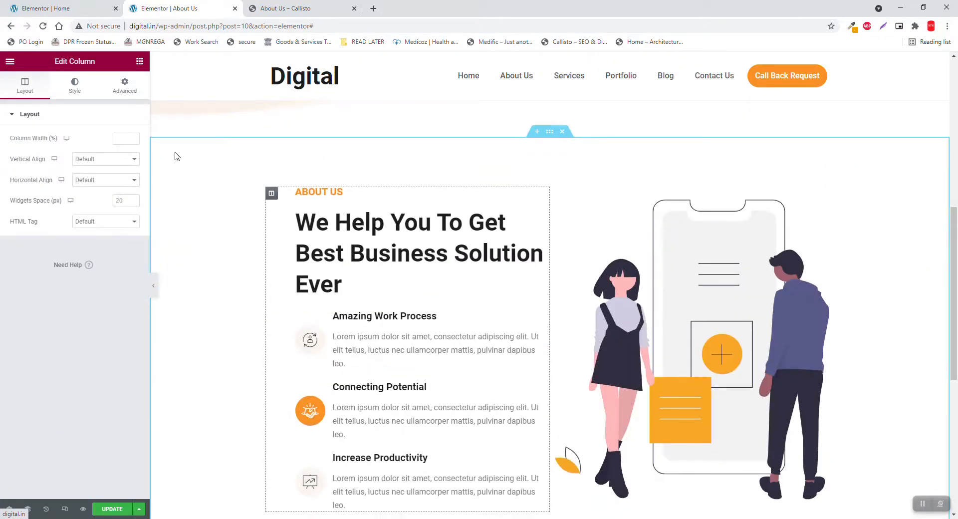
Set the pasted text column's padding to left 0 and right 60
left_click(119, 88)
double_click(100, 192)
type("0")
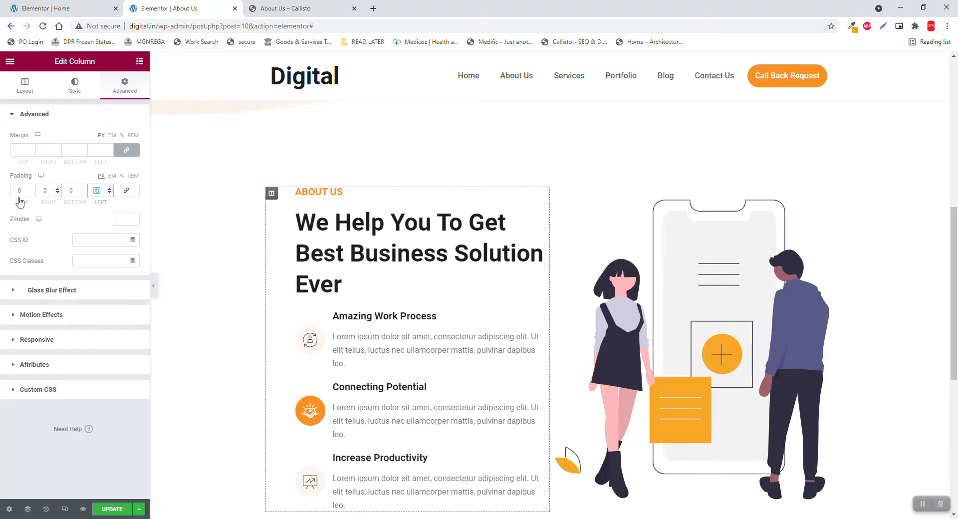
double_click(47, 191)
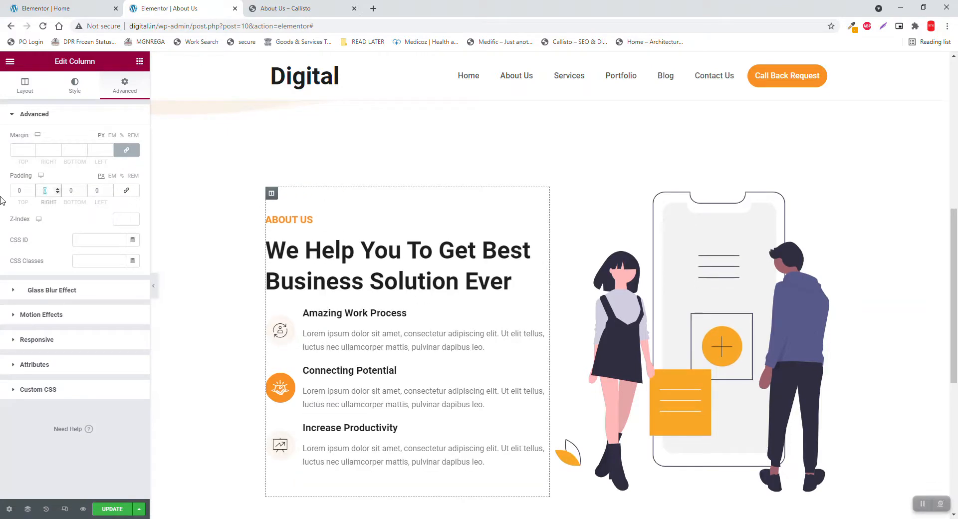
type("60")
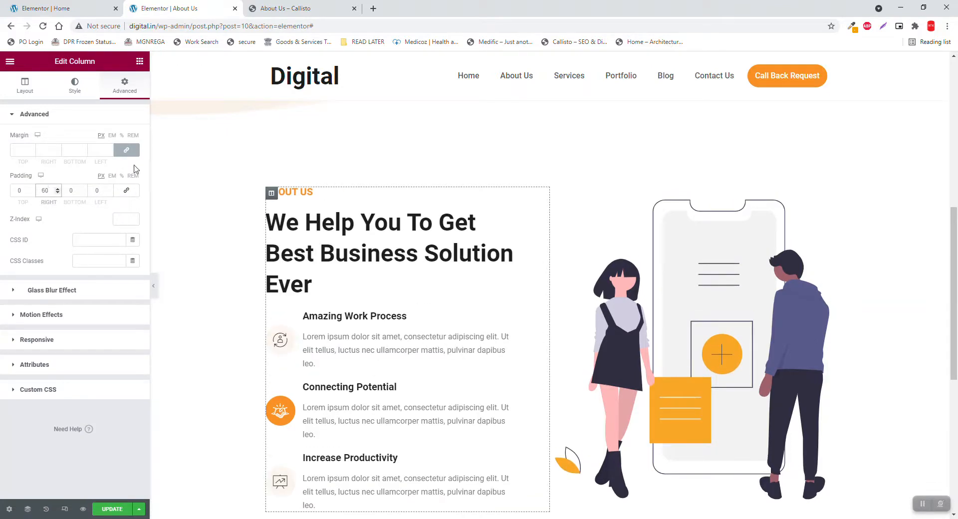
left_click(295, 192)
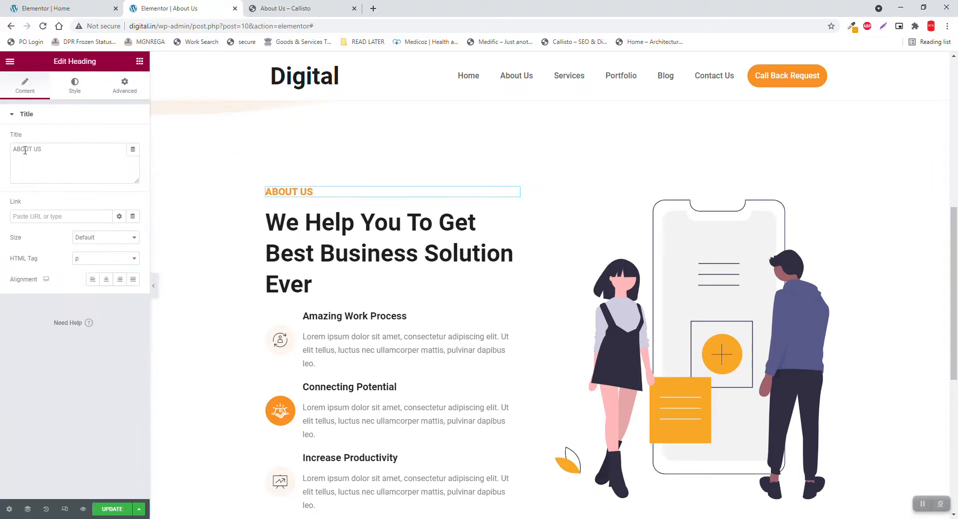
Change the section's ABOUT US label to 'WHO WE ARE'
left_click_drag(83, 146, 2, 117)
type("WHO")
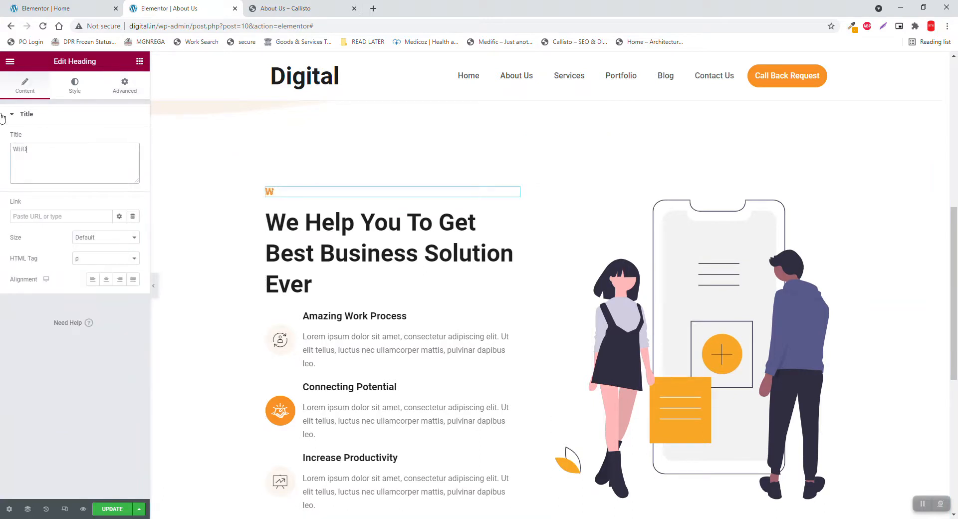
type(" WE ARE")
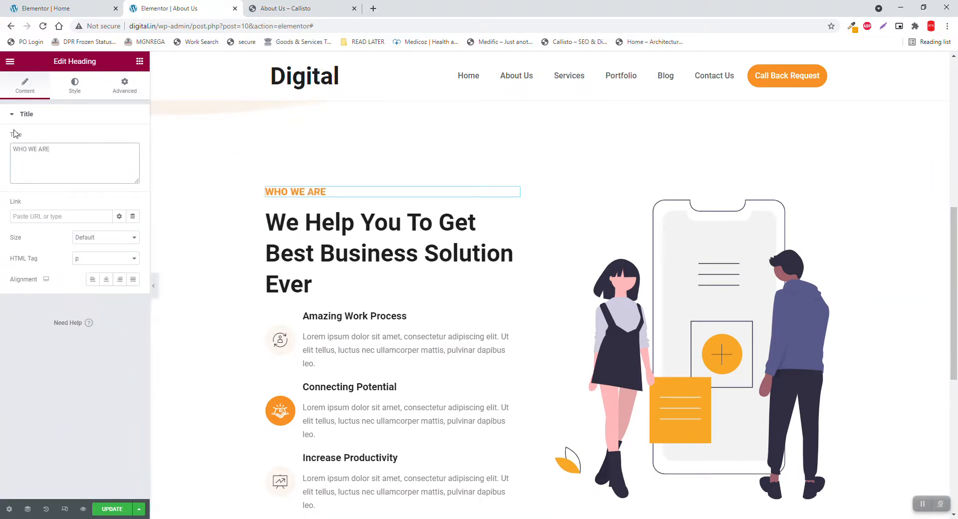
left_click(47, 6)
left_click(302, 6)
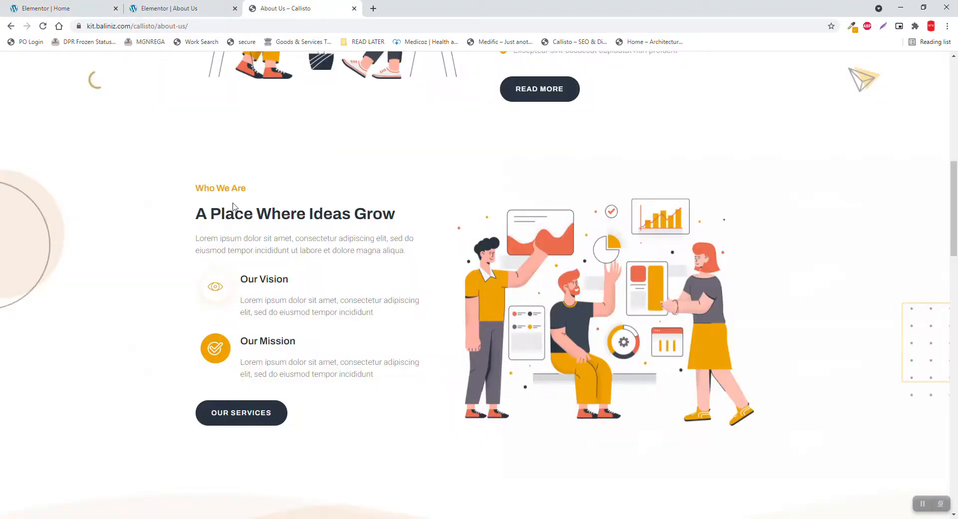
Copy 'A Place Where Ideas Grow' from Callisto into the heading title and check it
triple_click(233, 207)
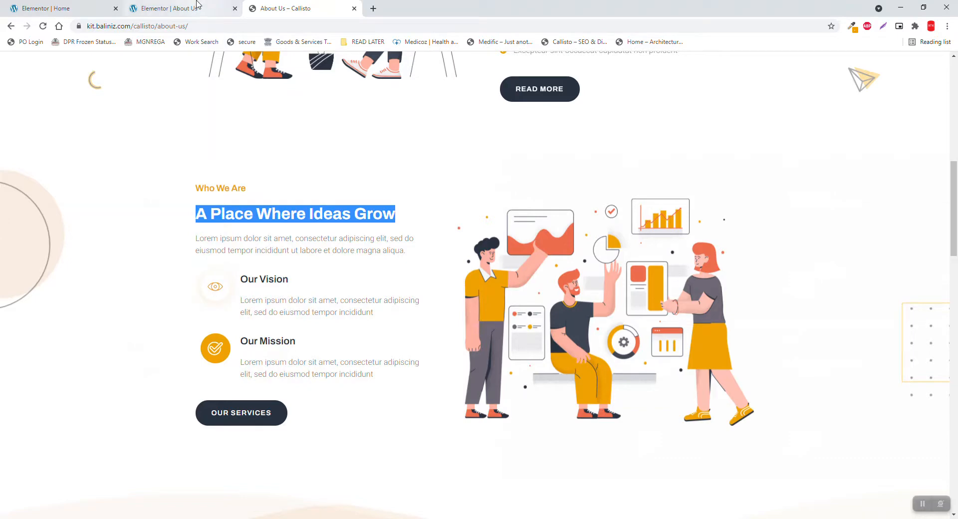
left_click(197, 6)
key("ctrl+a")
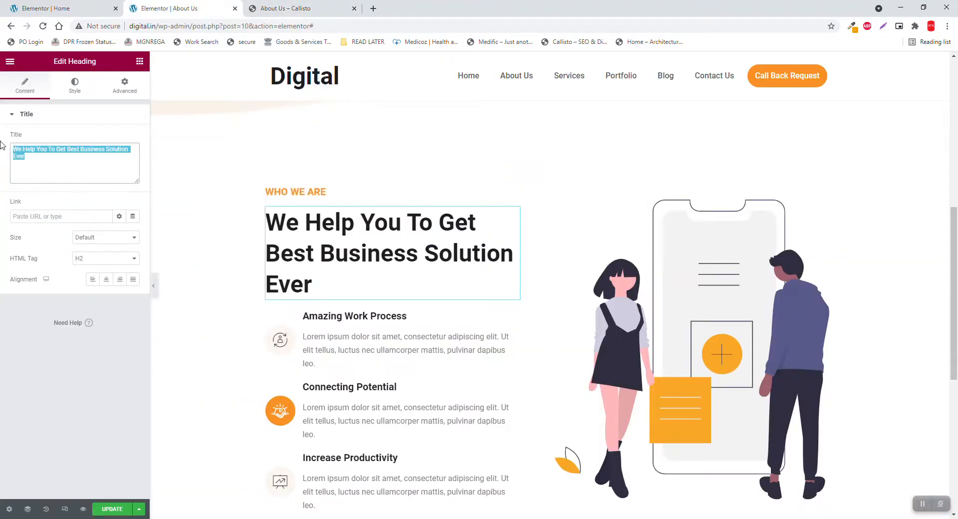
key("ctrl+v")
left_click(281, 9)
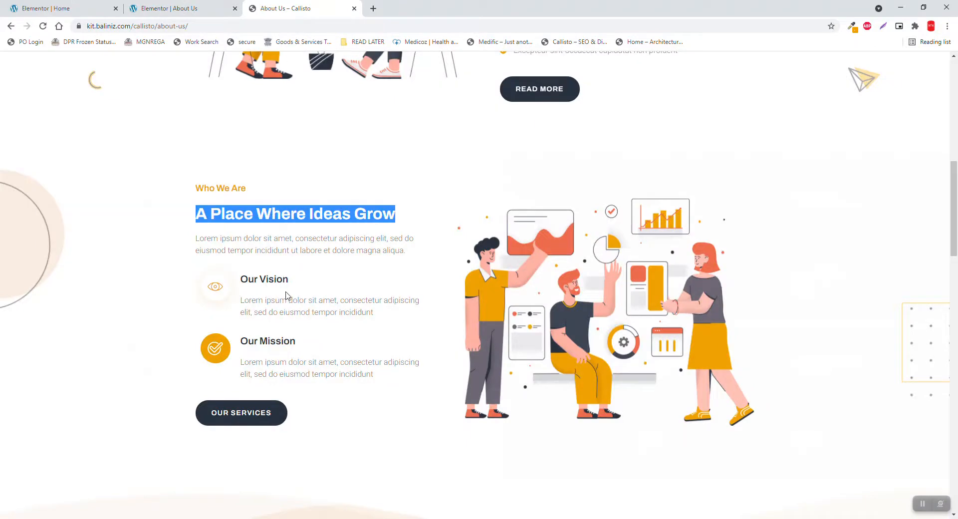
left_click(184, 7)
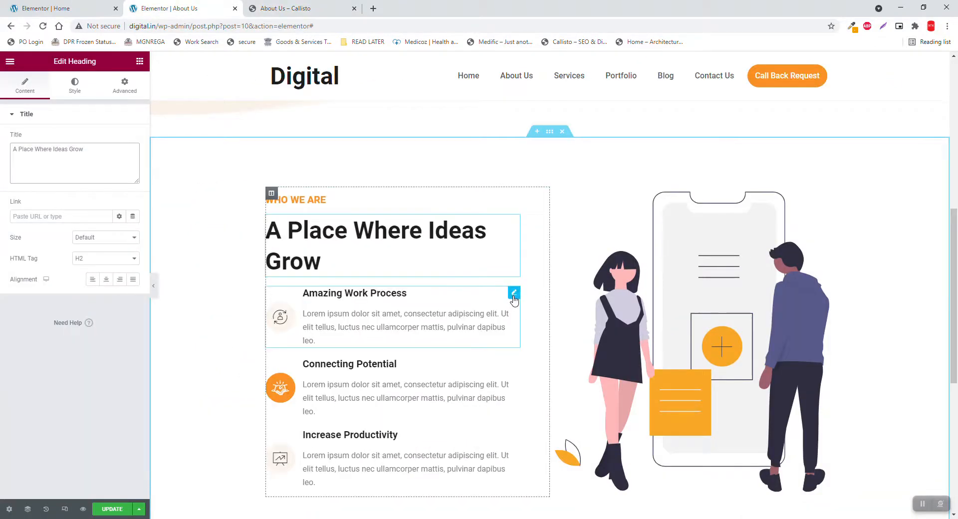
Give Amazing Work Process the Eye3 light icon and delete the Increase Productivity box
left_click(512, 295)
left_click(88, 170)
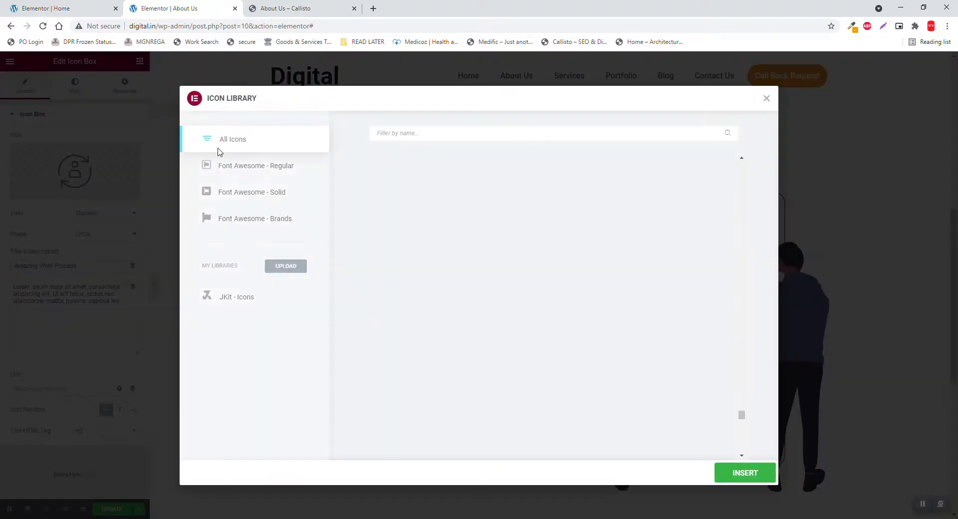
type("vis")
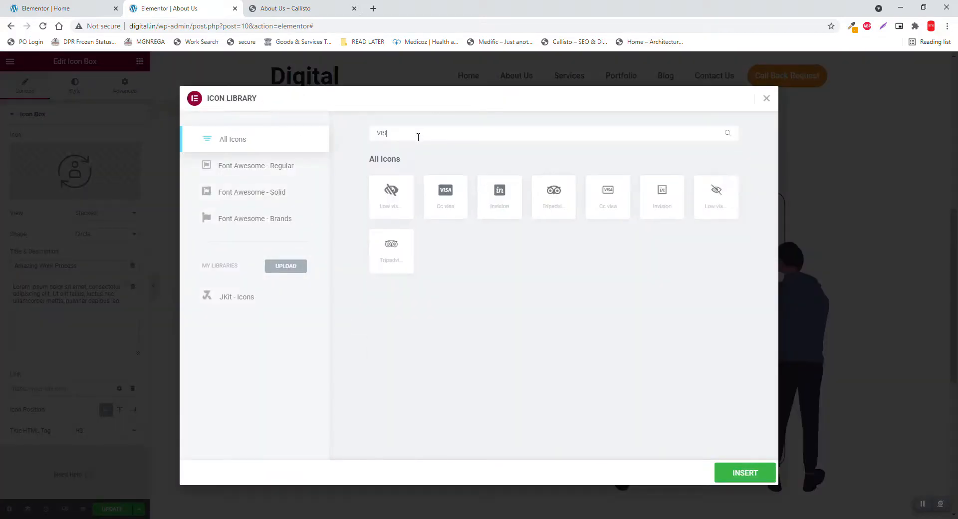
key("BackSpace")
key("BackSpace")
key("BackSpace")
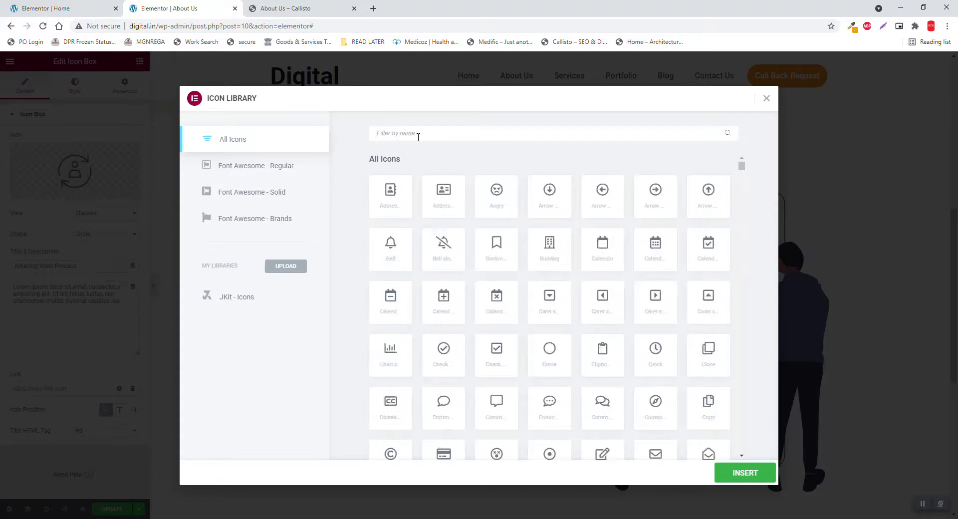
type("EYE")
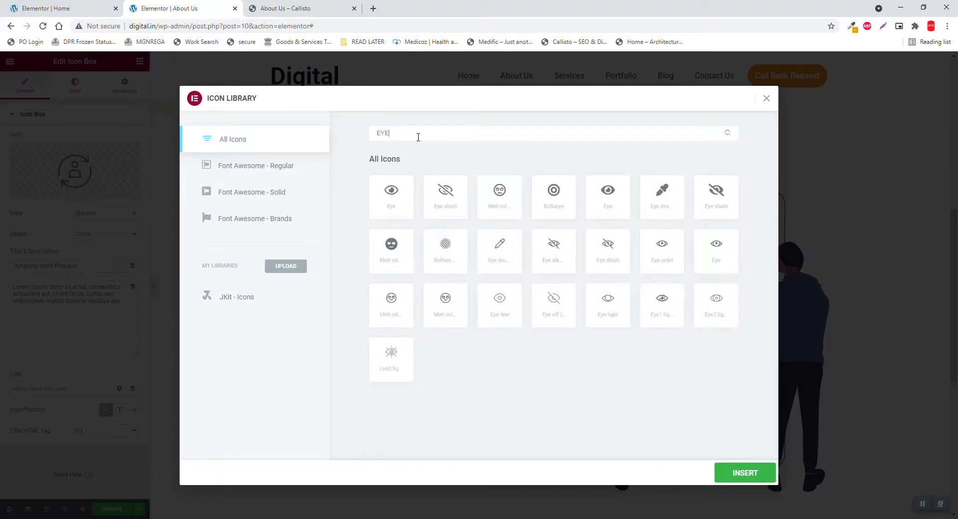
left_click(390, 357)
left_click(751, 475)
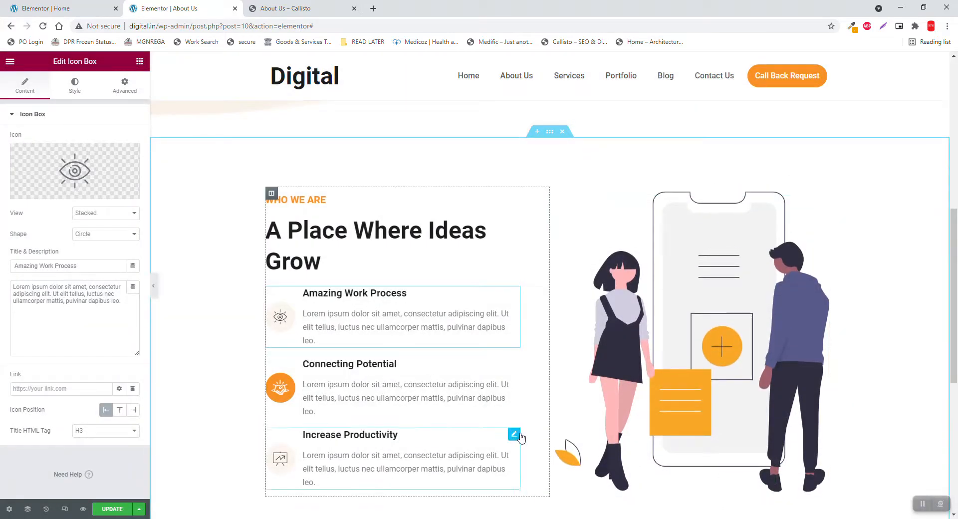
right_click(522, 437)
left_click(544, 508)
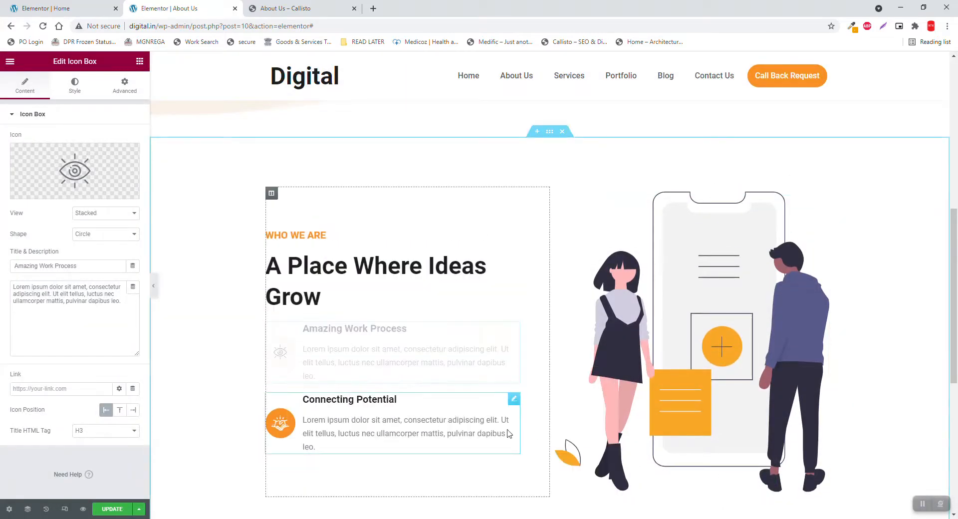
Give the Connecting Potential box the Running icon and retitle it 'Our Mission'
left_click(514, 402)
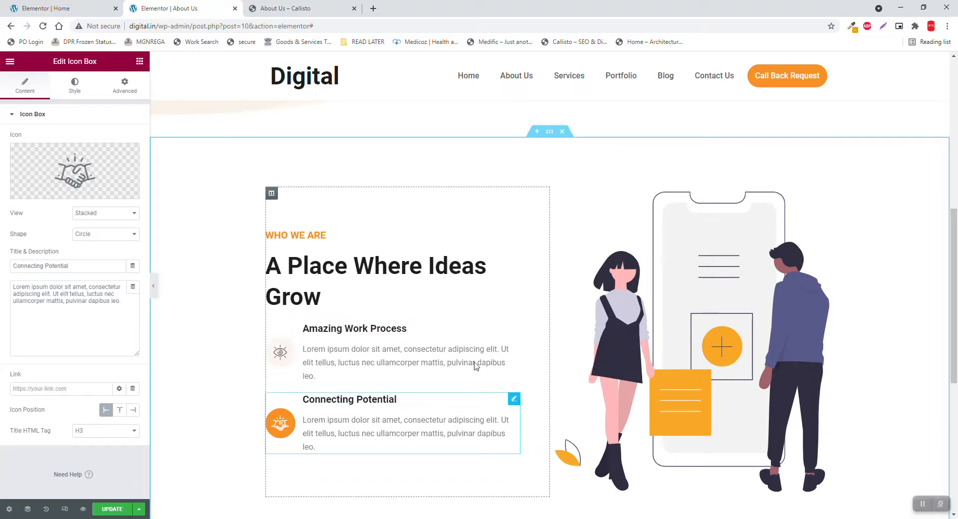
left_click(283, 8)
left_click(203, 7)
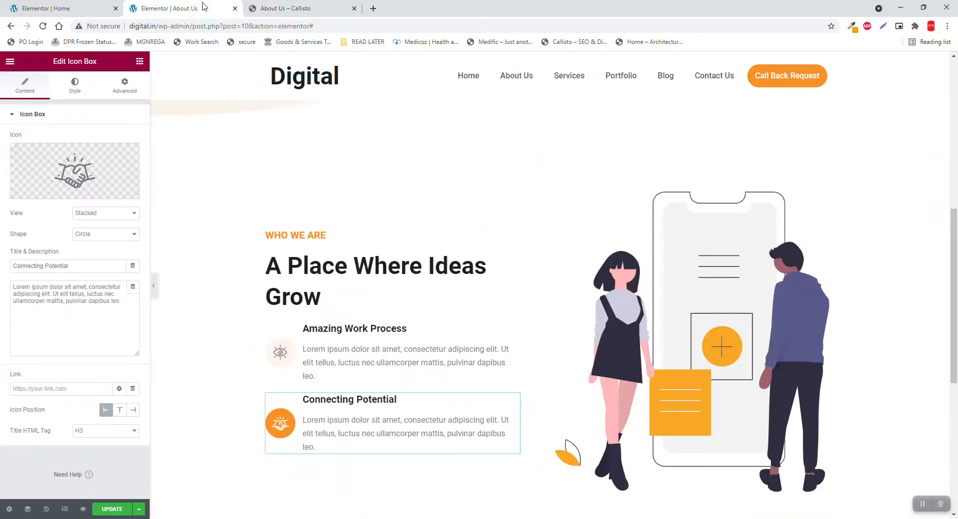
left_click(96, 155)
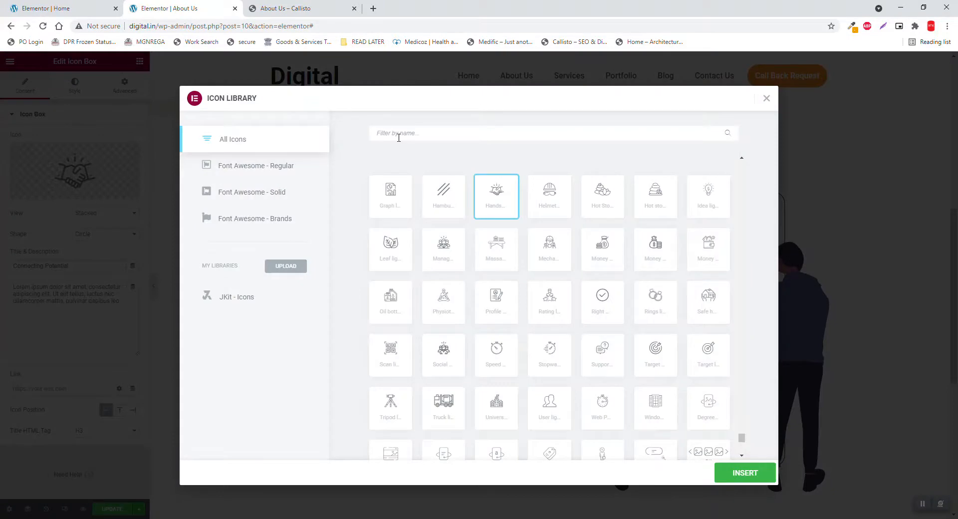
type("RUNN")
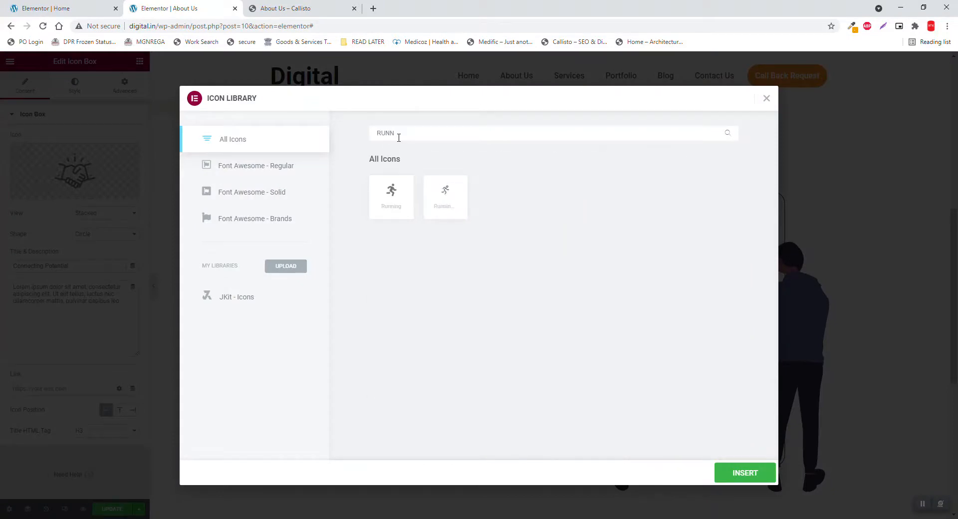
left_click(393, 192)
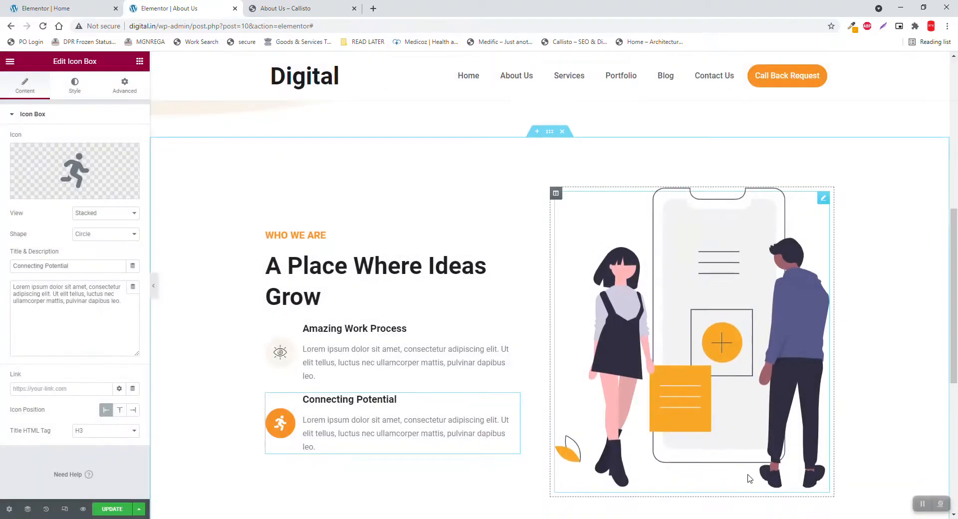
left_click_drag(76, 267, 0, 202)
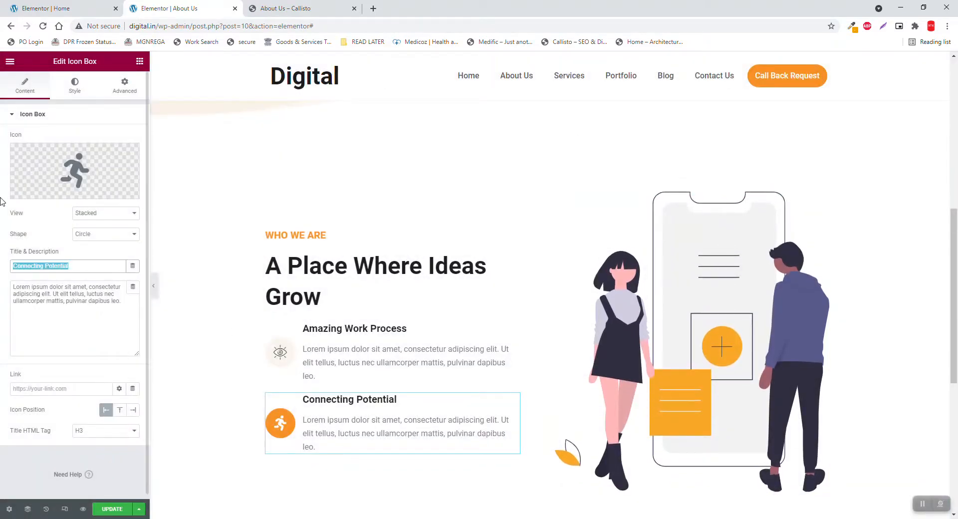
type("oUR")
key("BackSpace")
key("BackSpace")
key("BackSpace")
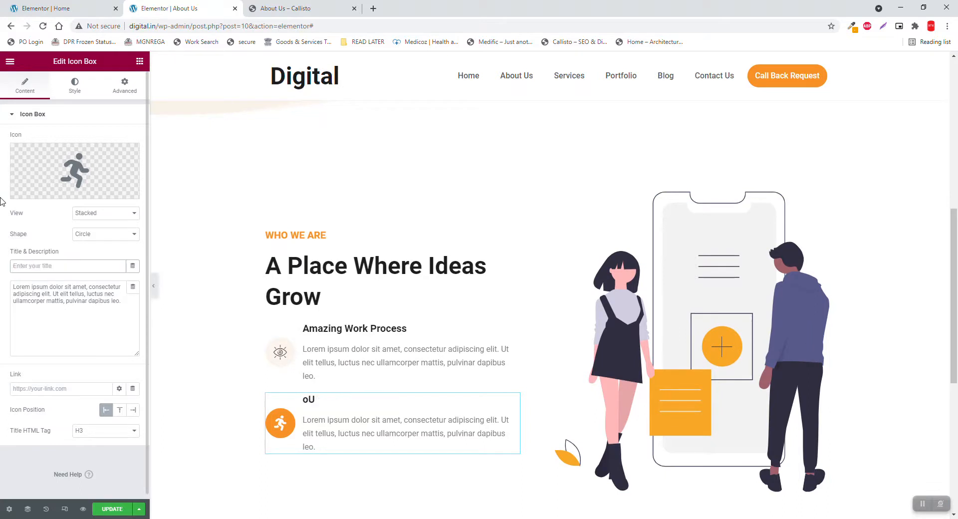
type("Our Mission")
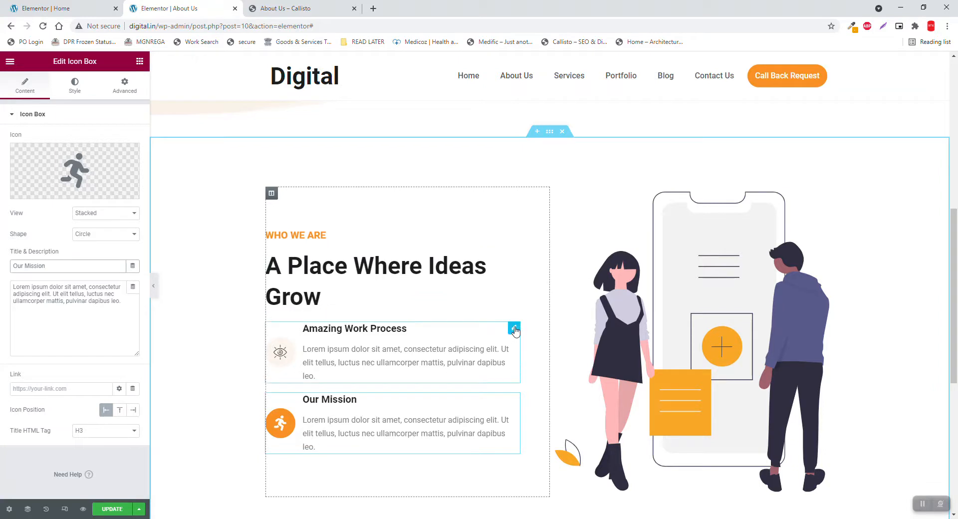
Retitle the Amazing Work Process box 'Our Vission' and check the Callisto reference page
left_click(514, 328)
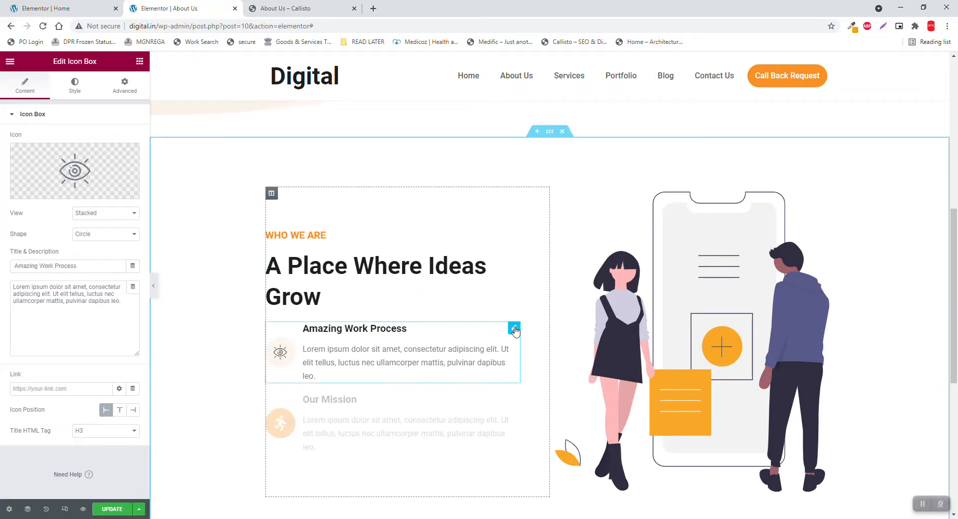
triple_click(106, 266)
type("Our Vission")
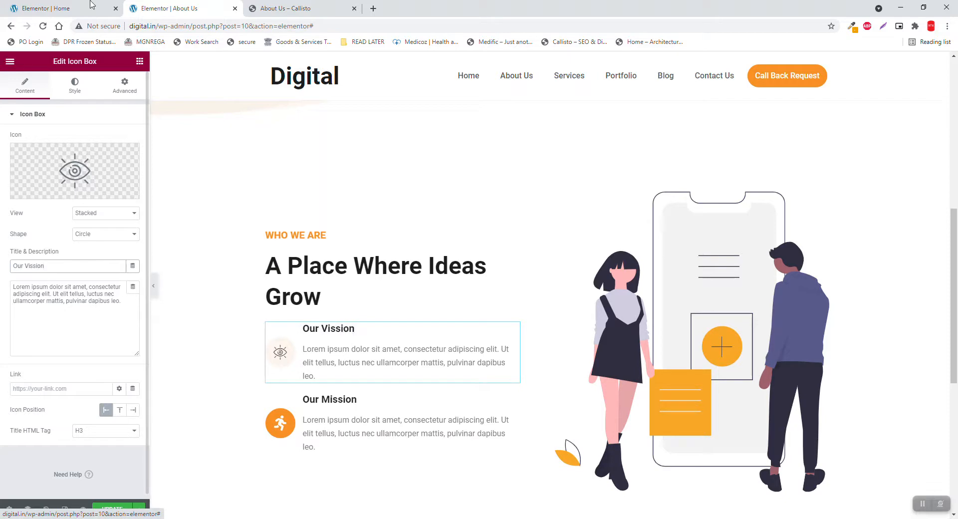
left_click(273, 6)
left_click(314, 256)
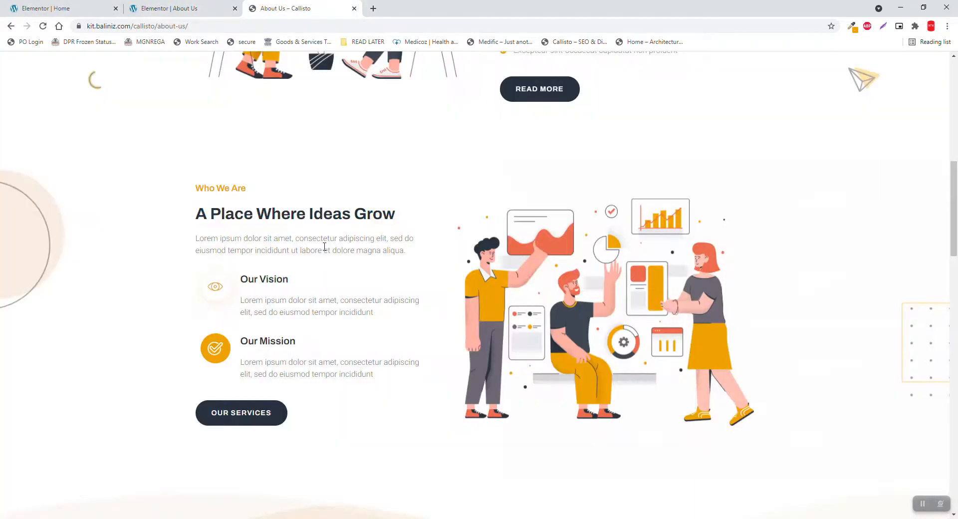
Add a justified Lorem ipsum Text Editor paragraph under 'A Place Where Ideas Grow', then switch to the Home editor
left_click(175, 9)
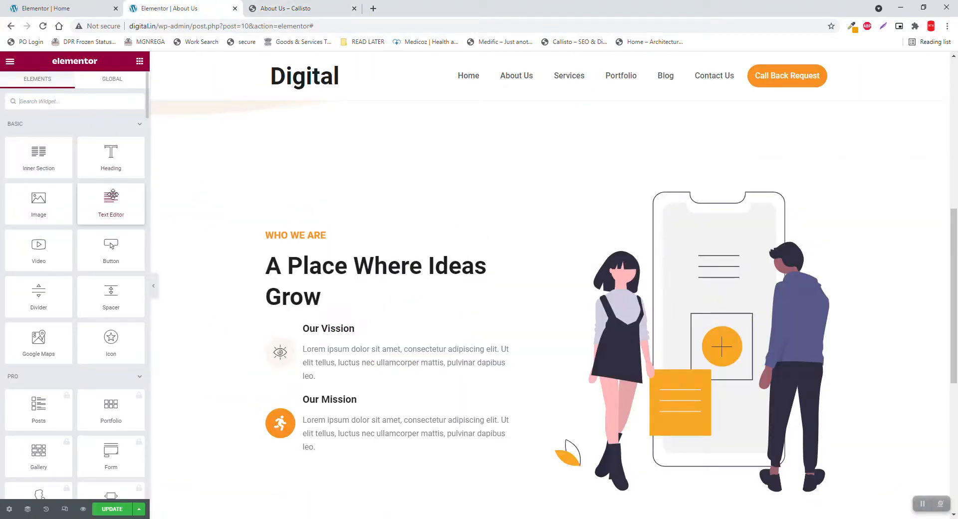
left_click_drag(113, 194, 363, 303)
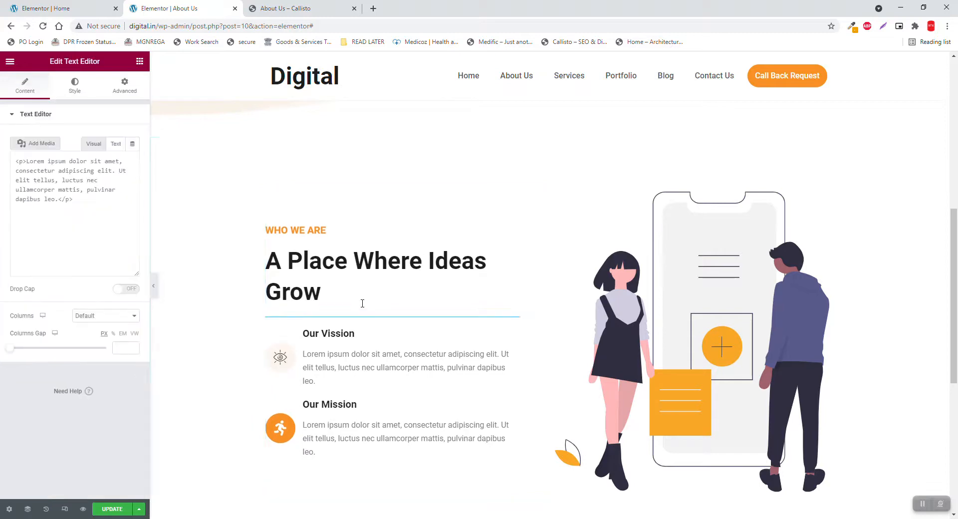
left_click(75, 85)
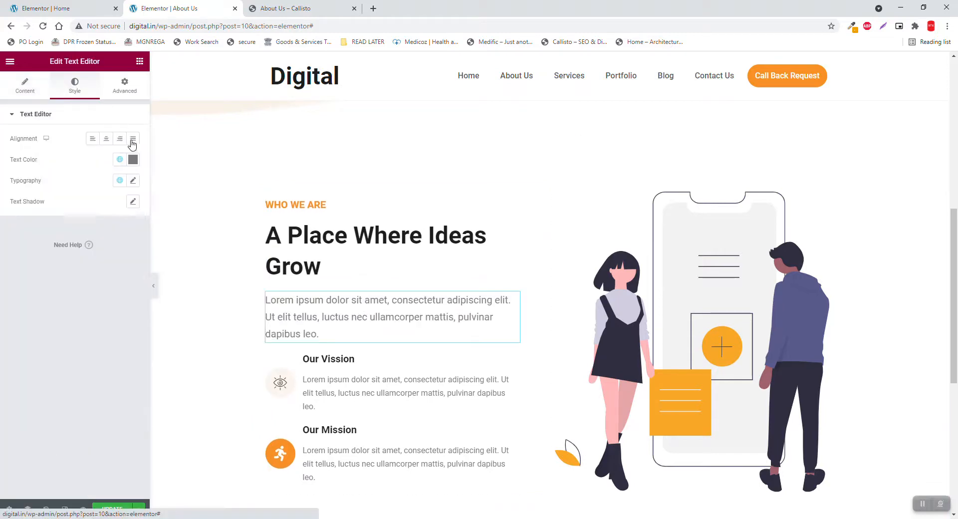
left_click(132, 140)
scroll(385, 337, "down", 3)
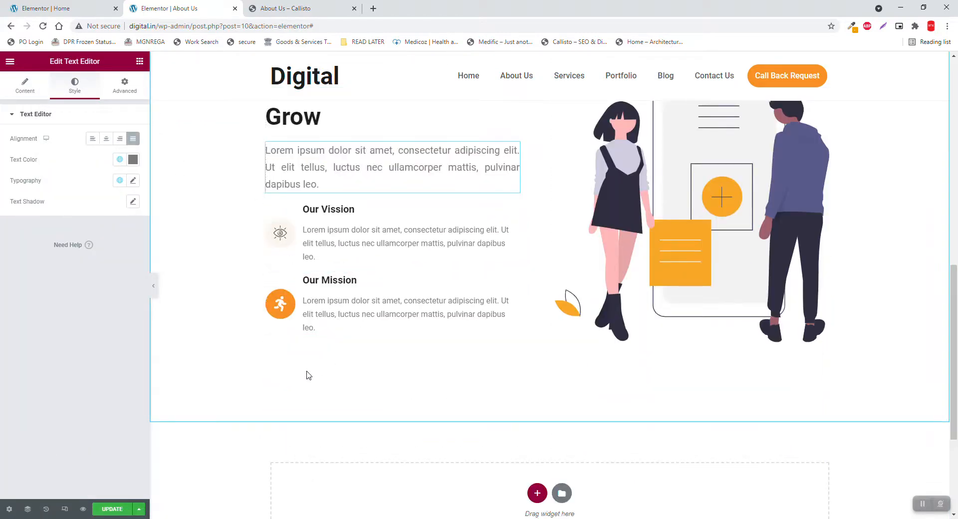
left_click(21, 6)
scroll(508, 272, "down", 4)
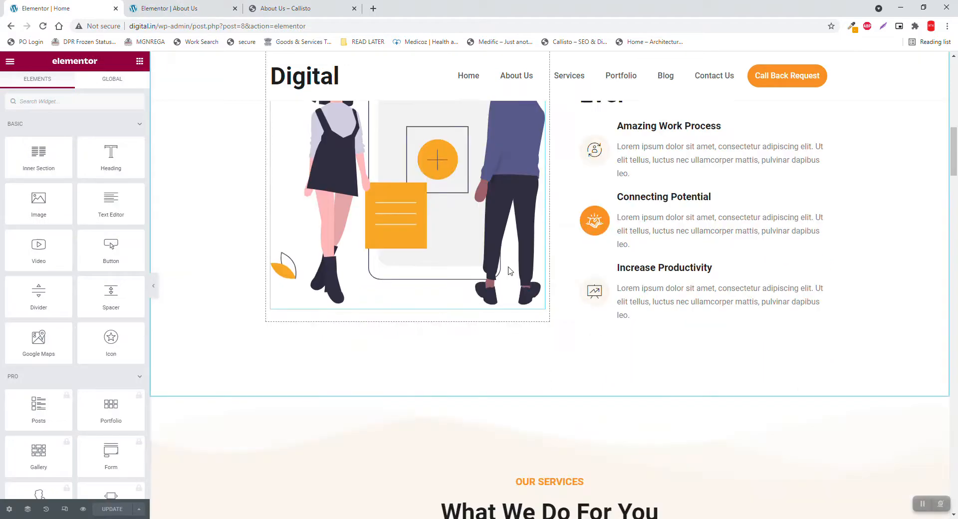
Copy the Home page's CONTACT US button and paste it below the Our Mission box
scroll(509, 271, "up", 10)
right_click(342, 176)
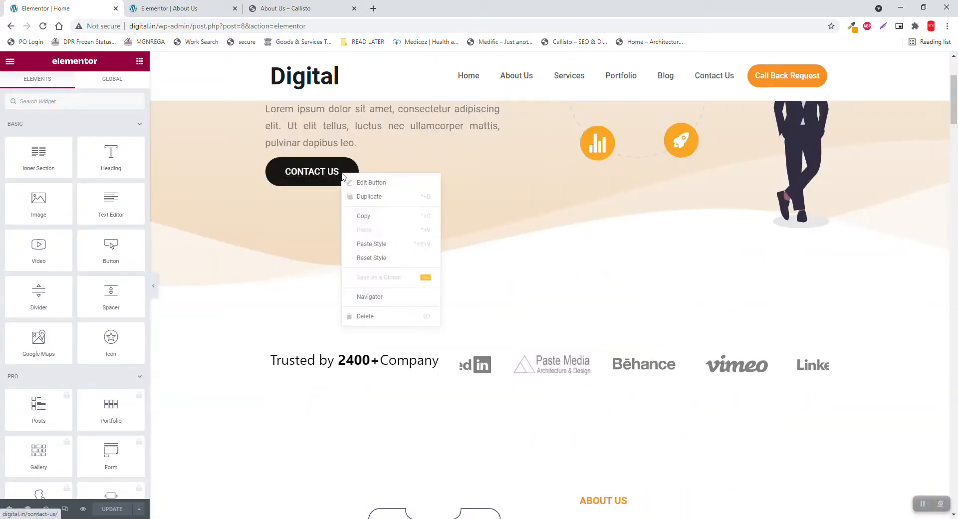
left_click(381, 216)
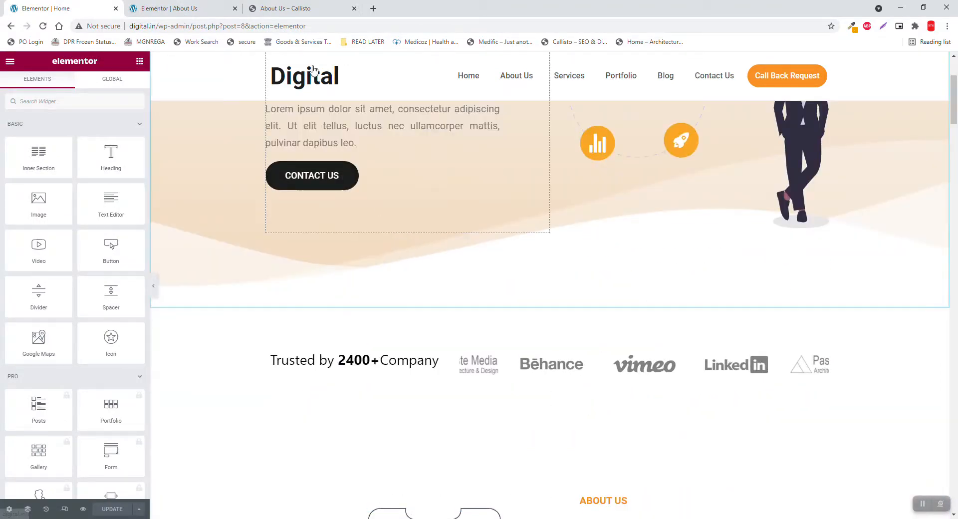
left_click(297, 7)
left_click(195, 5)
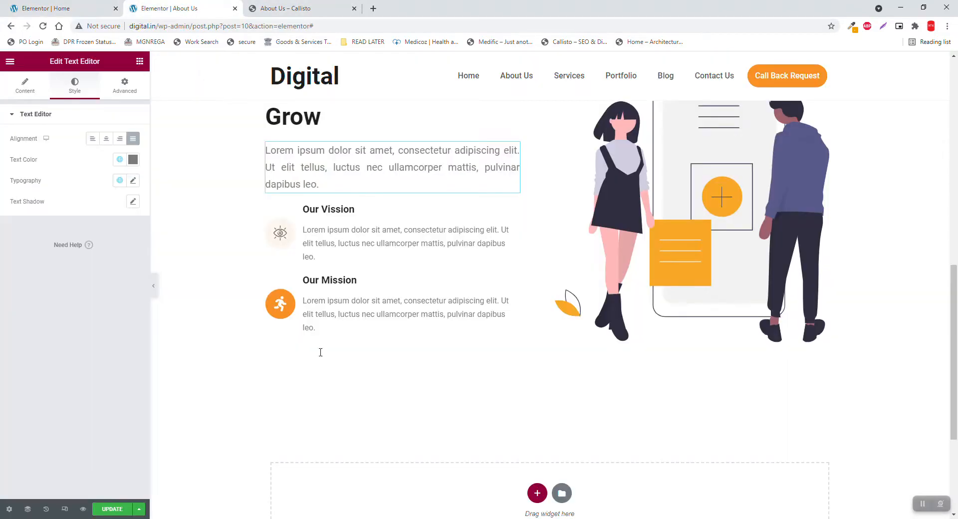
right_click(347, 340)
left_click(382, 413)
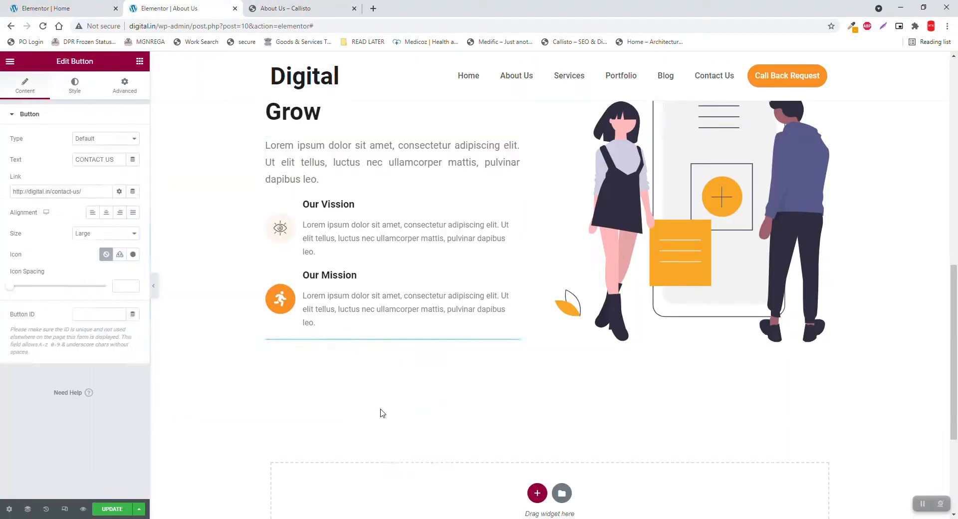
Relabel the pasted button 'OUR SERVICES' and link it to the Services page
triple_click(117, 156)
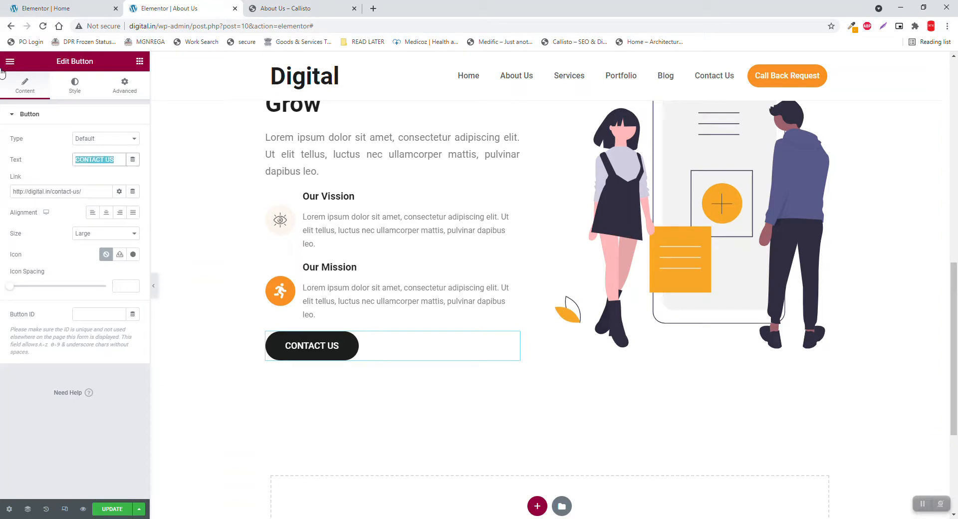
type("OUR SER")
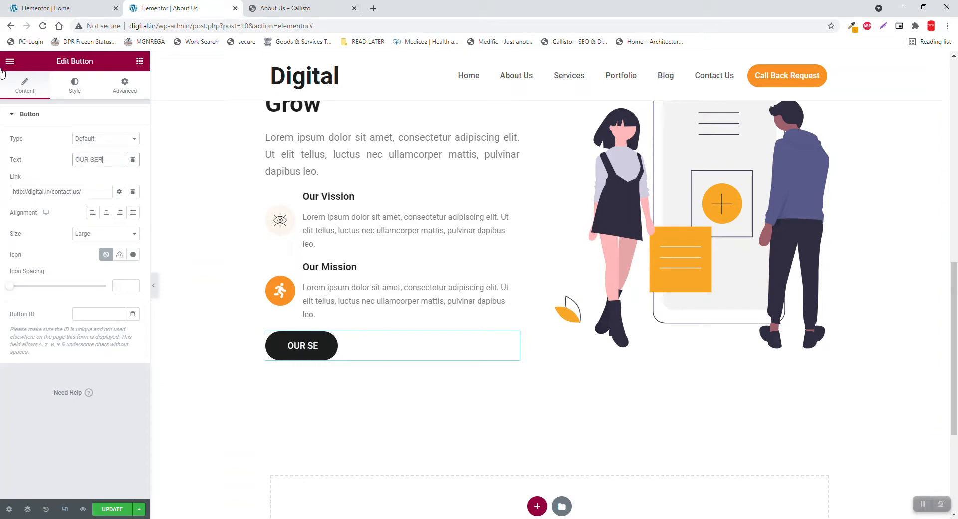
type("VICES")
triple_click(76, 192)
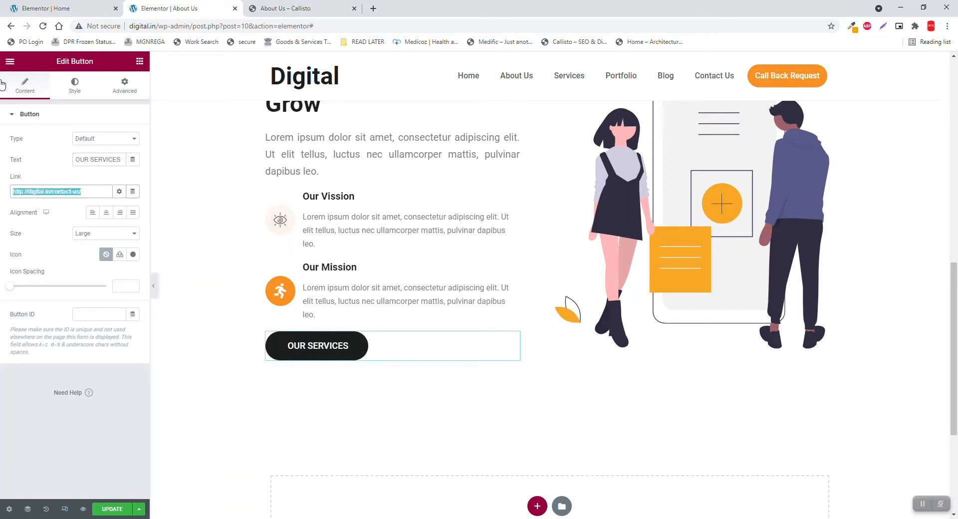
type("SERV")
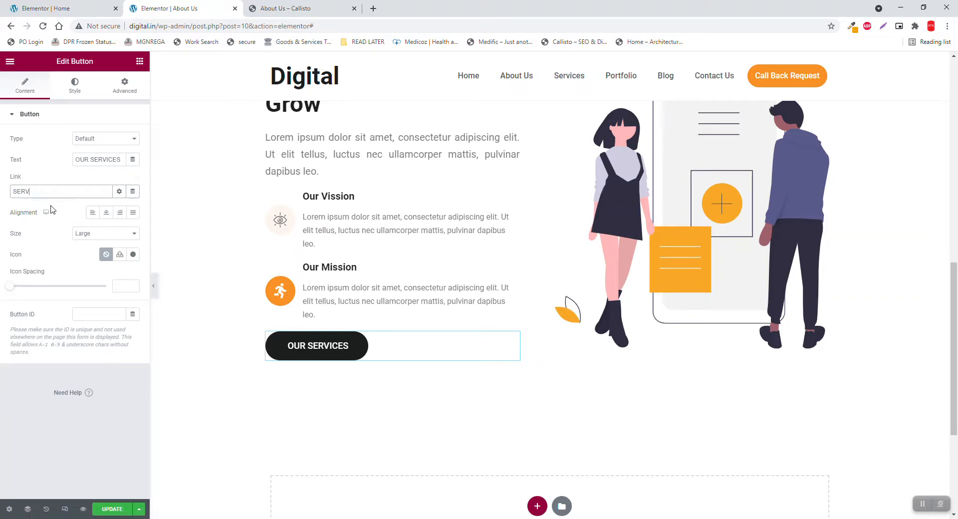
left_click(51, 223)
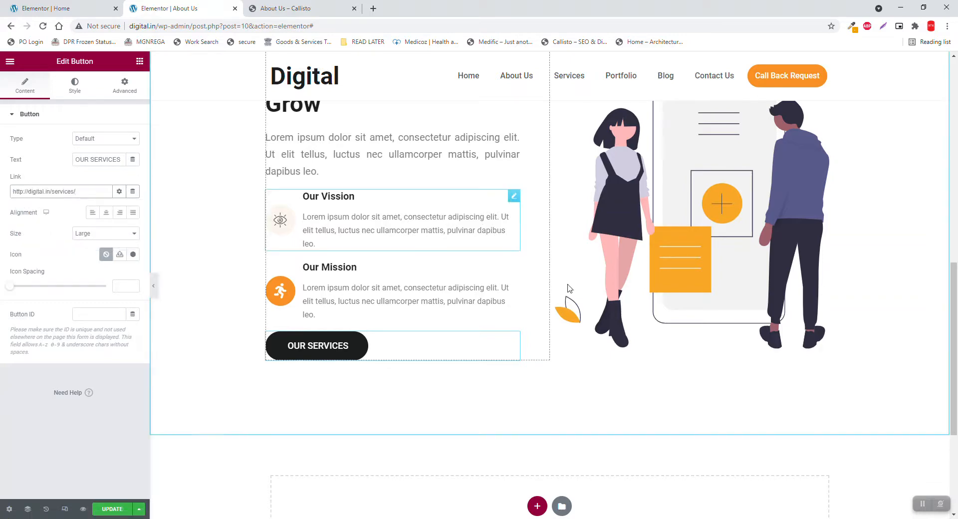
scroll(612, 307, "up", 6)
scroll(612, 312, "down", 4)
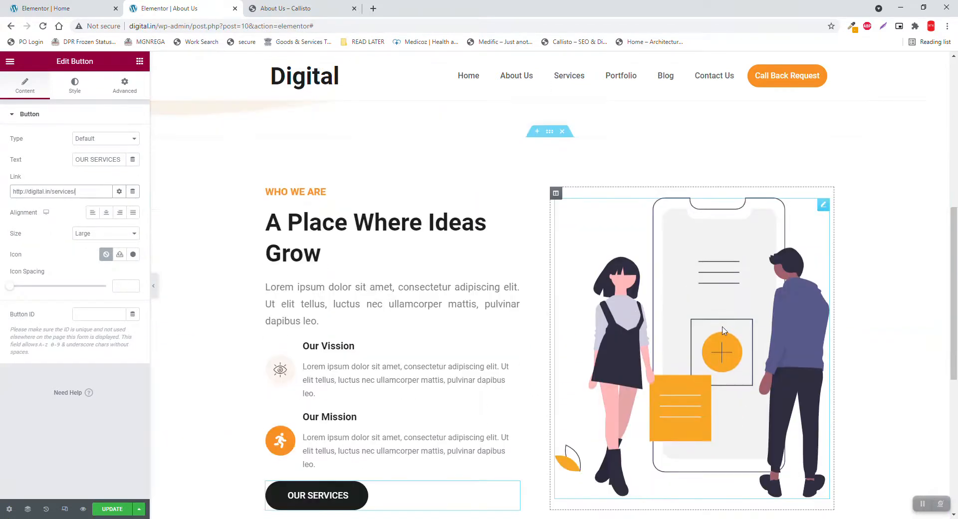
left_click(613, 312)
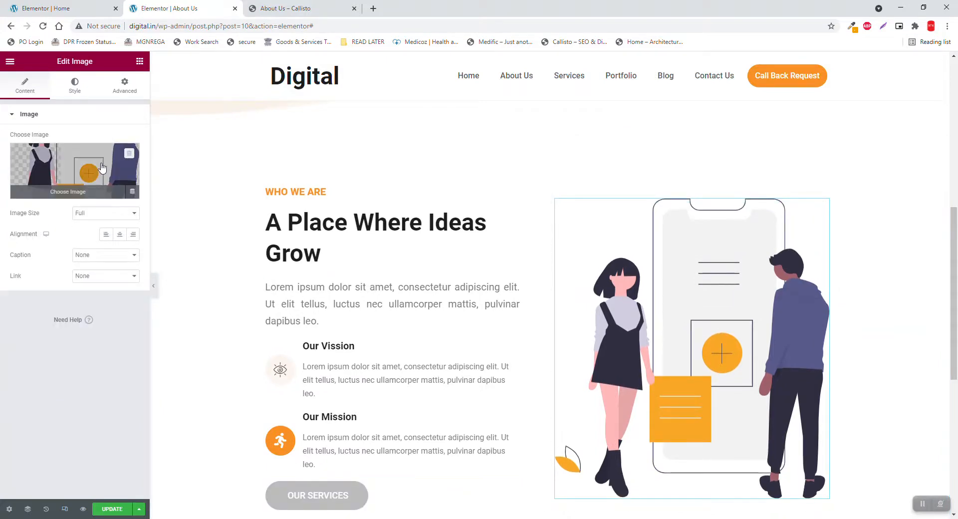
Swap the illustration for undraw_product_iteration from the Media Library
left_click(102, 167)
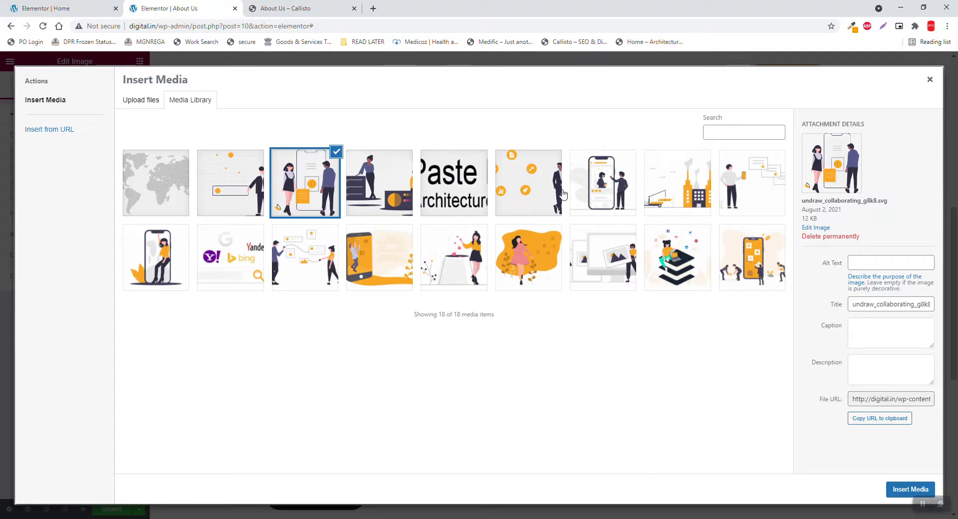
left_click(525, 197)
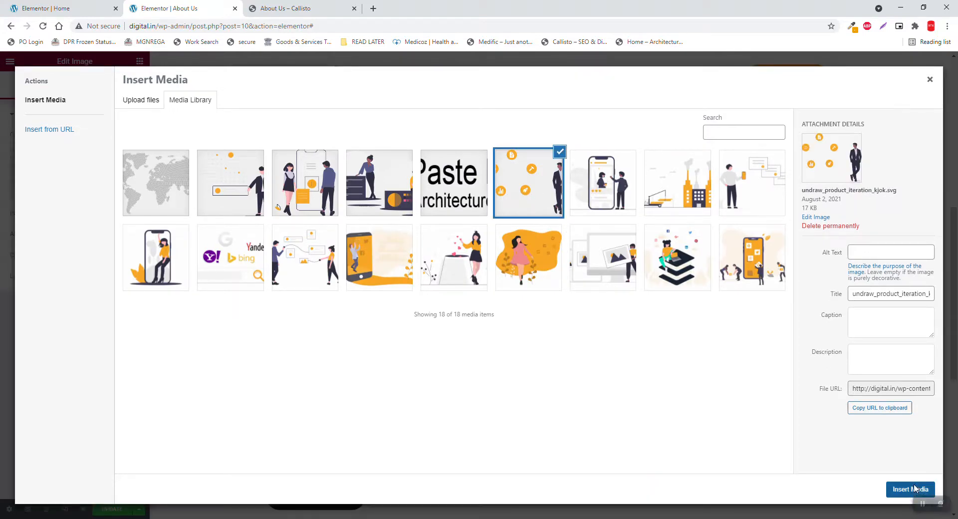
left_click(911, 489)
scroll(917, 488, "down", 3)
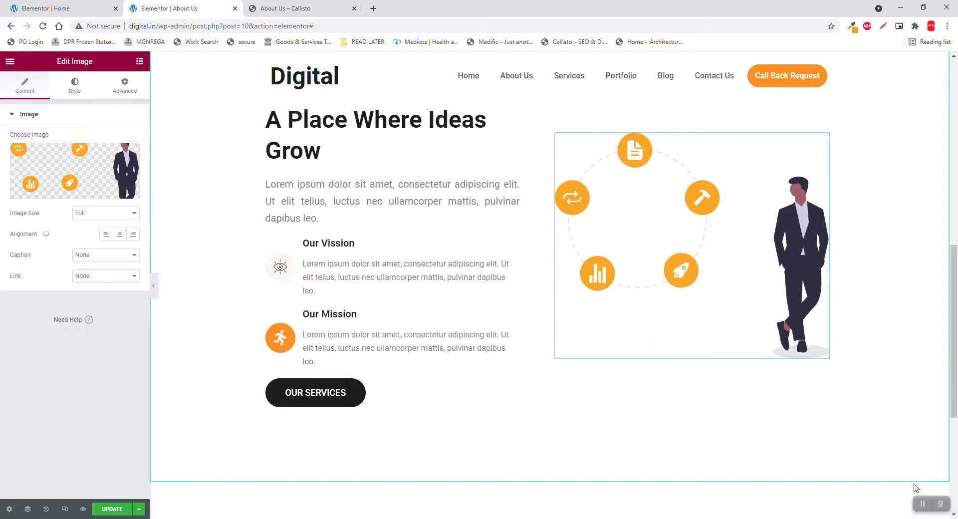
scroll(916, 488, "down", 1)
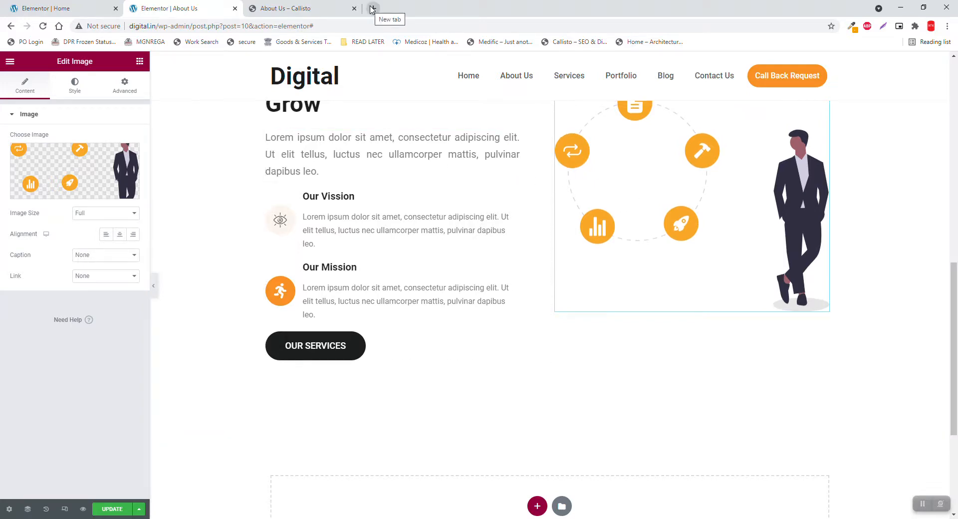
Scroll the Callisto About Us reference page down to its Why Choose Us section
left_click(120, 7)
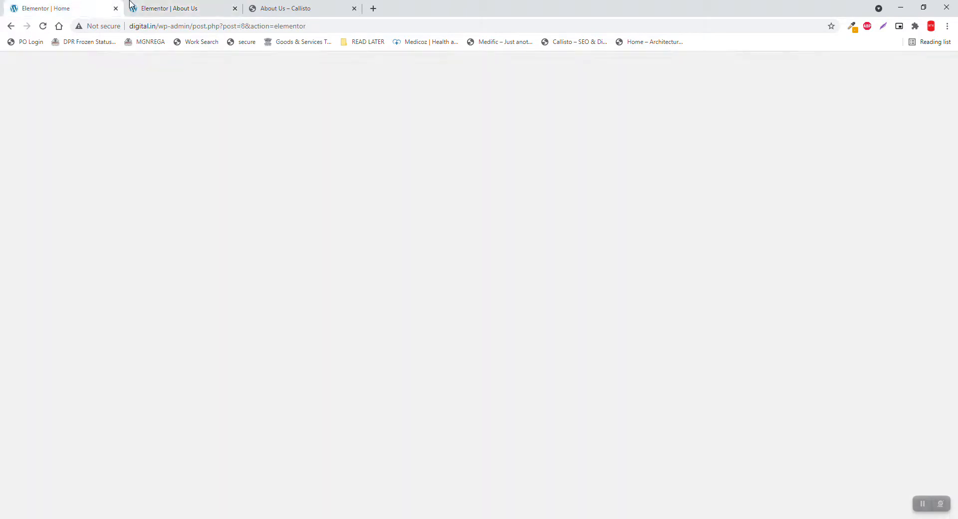
left_click(295, 7)
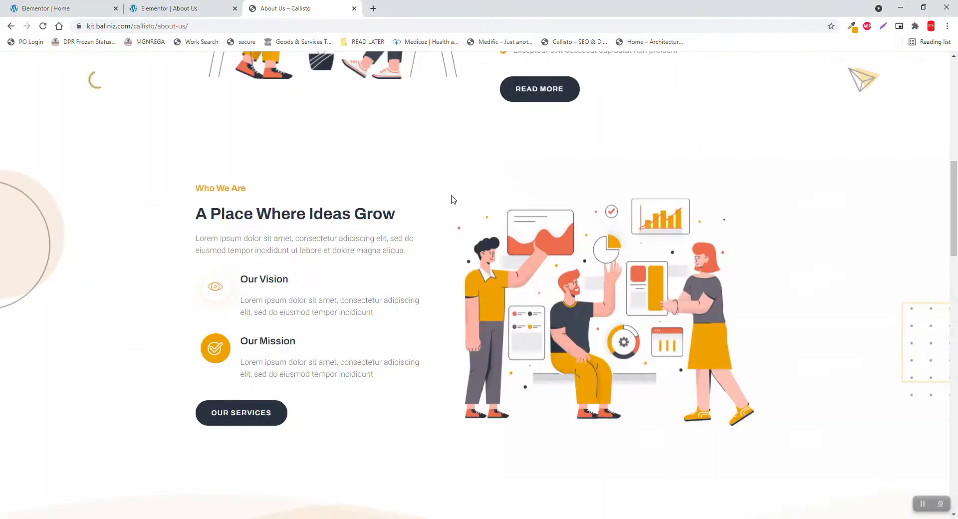
scroll(513, 238, "down", 4)
scroll(516, 237, "down", 5)
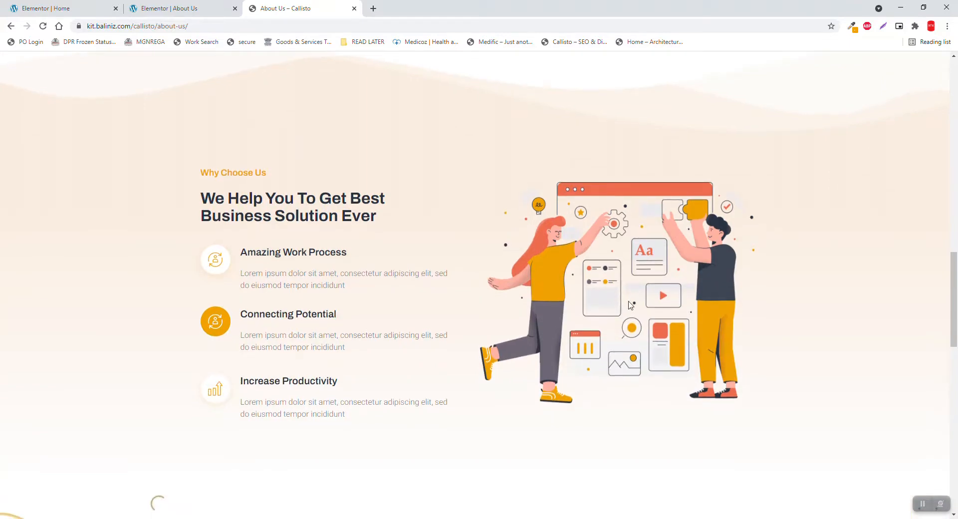
scroll(574, 297, "down", 1)
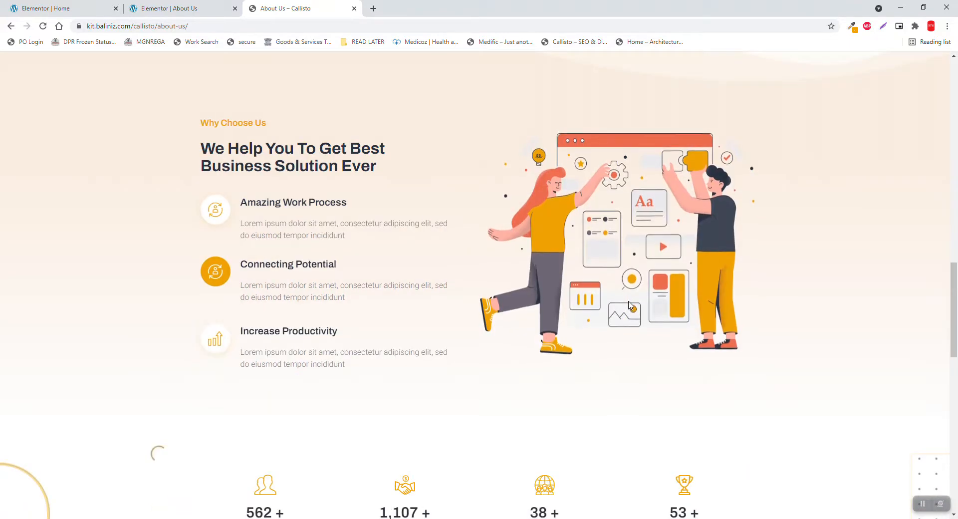
scroll(630, 305, "up", 1)
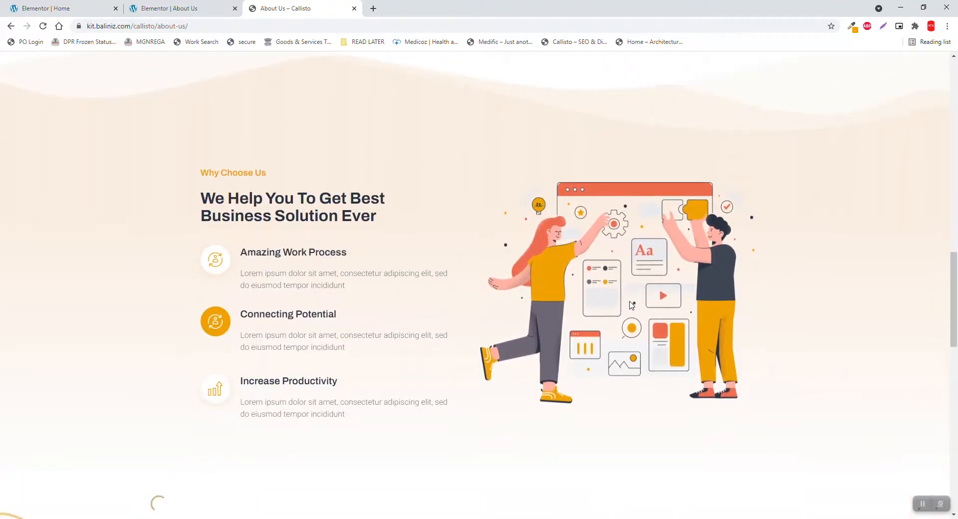
Copy the About Us section from the Home page editor and go back to the About Us editor
left_click(72, 5)
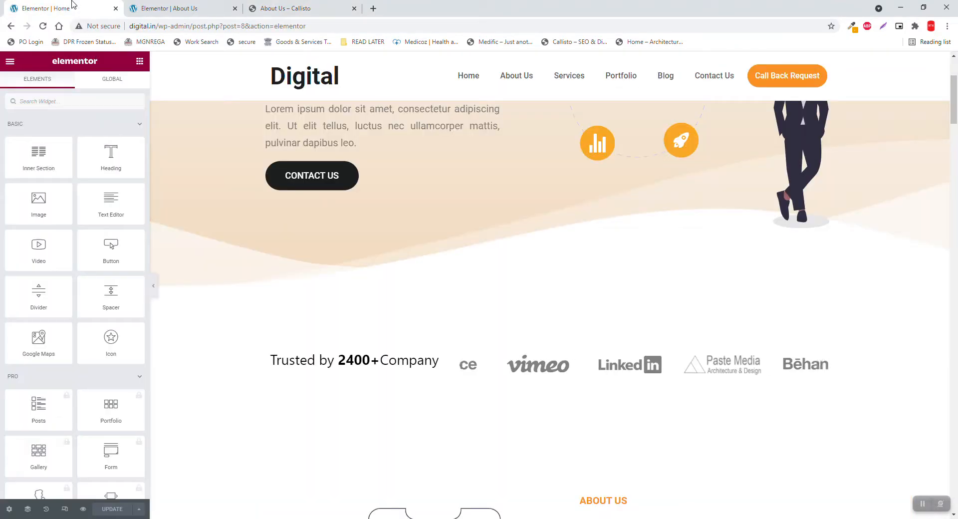
scroll(607, 265, "up", 3)
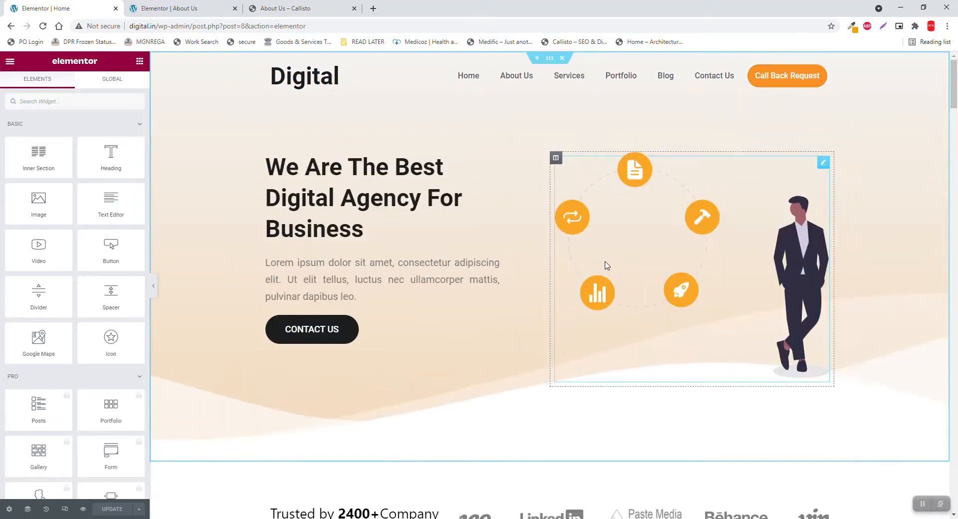
scroll(607, 265, "down", 11)
scroll(607, 265, "up", 4)
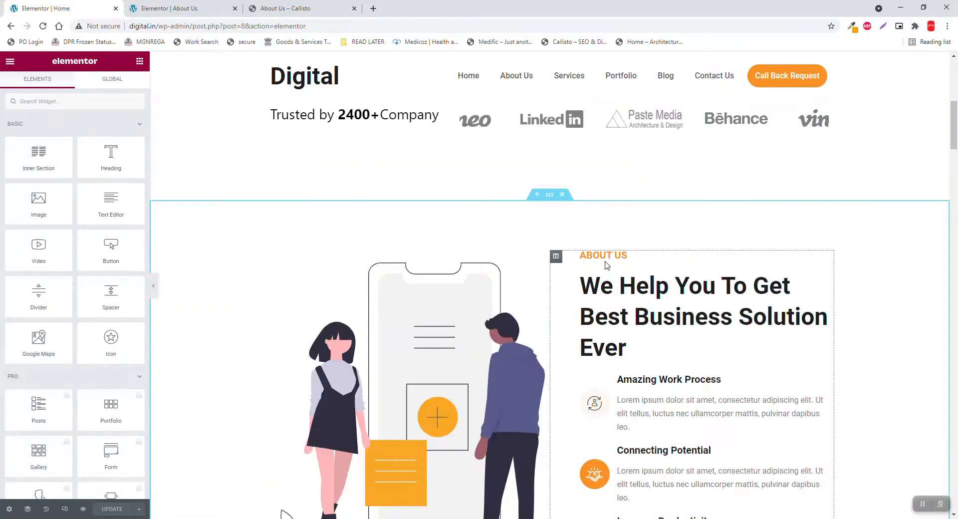
right_click(551, 198)
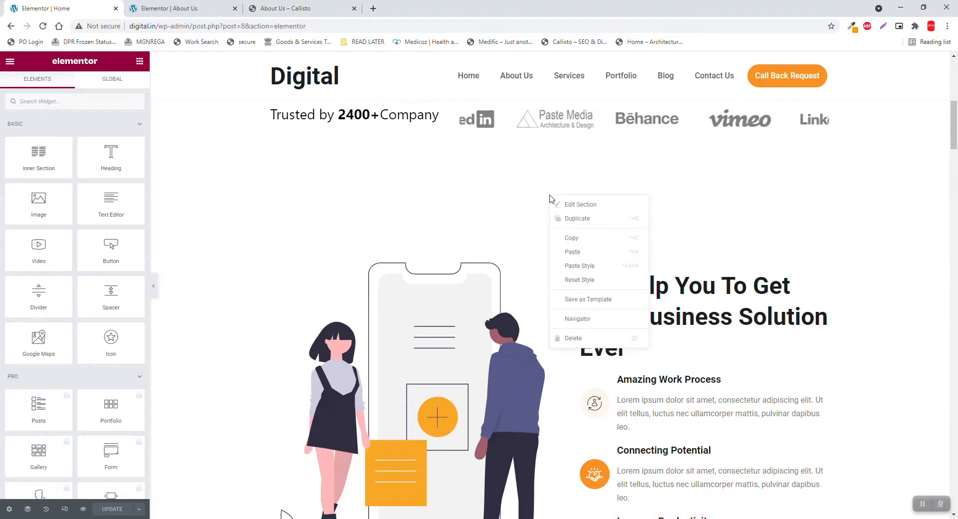
left_click(586, 239)
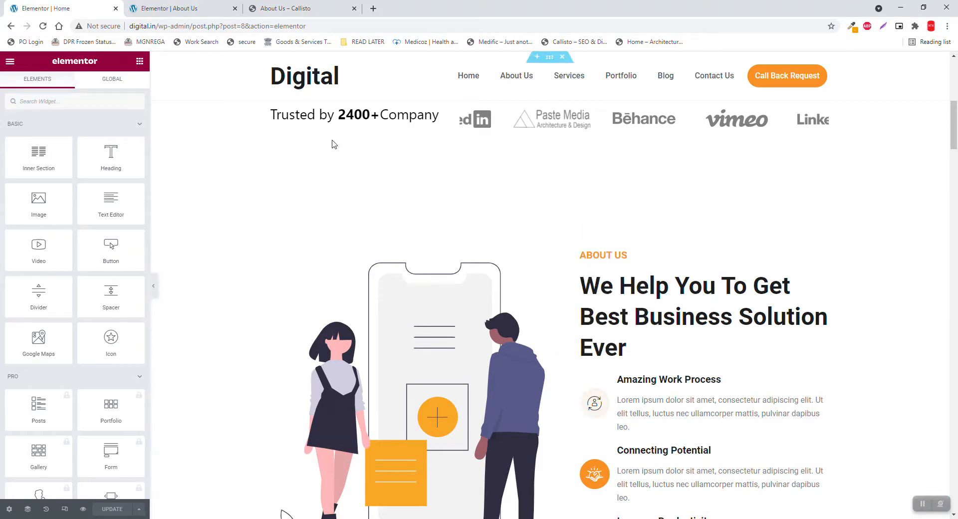
left_click(210, 5)
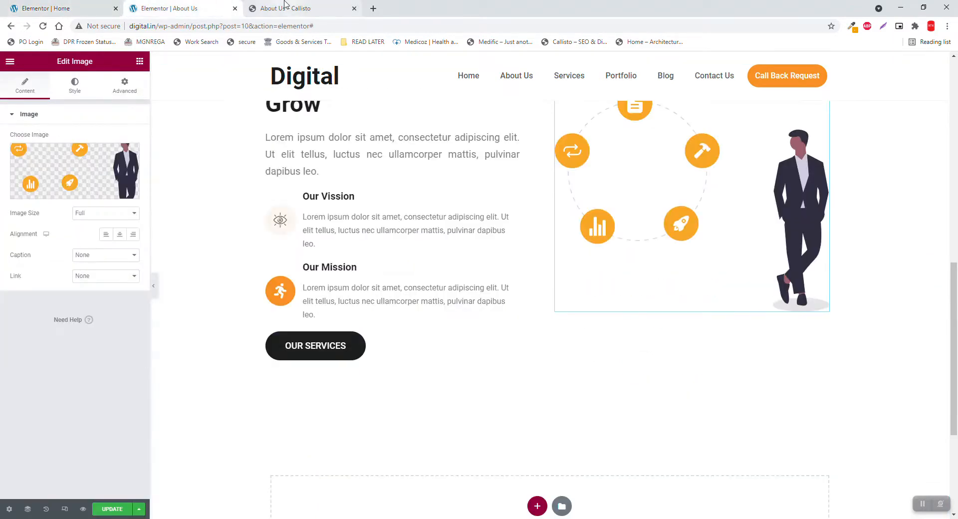
Paste the copied section into the empty area below the OUR SERVICES button
scroll(350, 146, "down", 4)
right_click(646, 314)
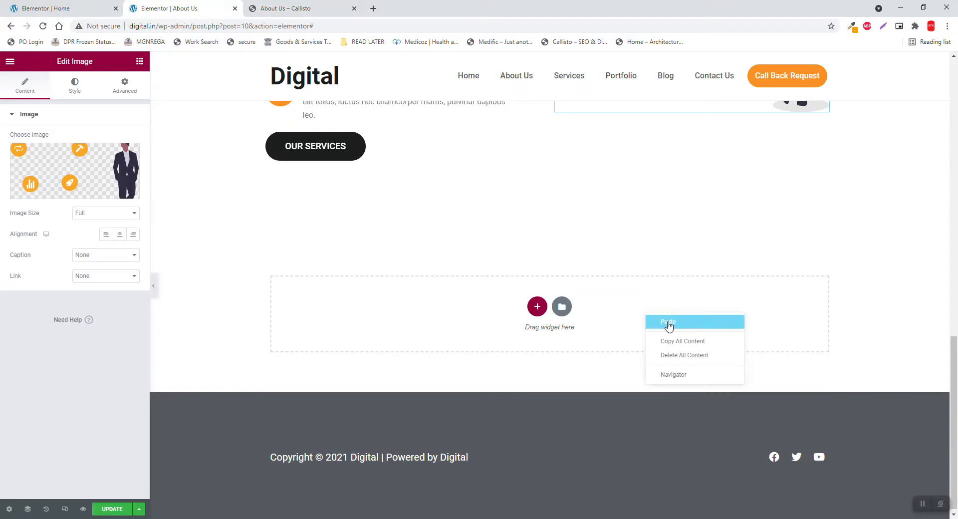
left_click(670, 324)
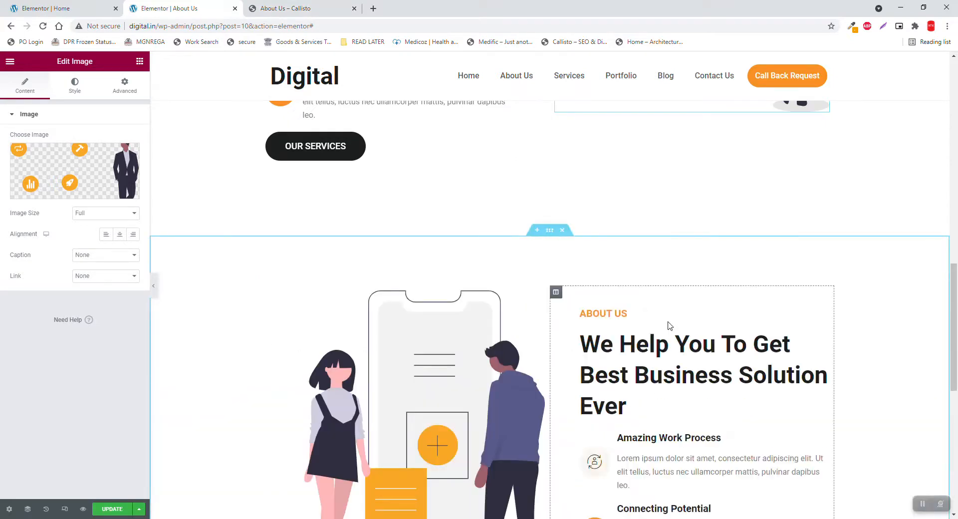
scroll(582, 276, "up", 3)
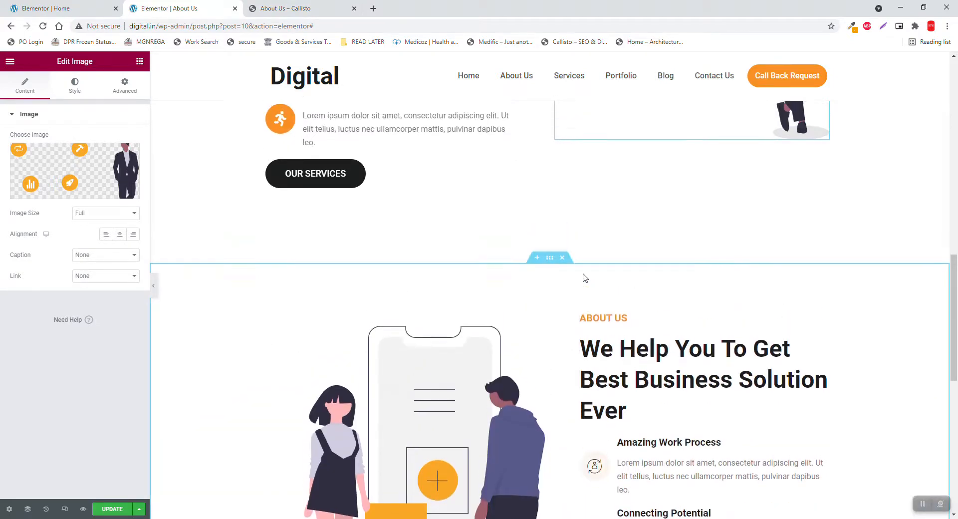
Compare the pasted section with the Callisto reference page and review it in the editor
left_click(299, 8)
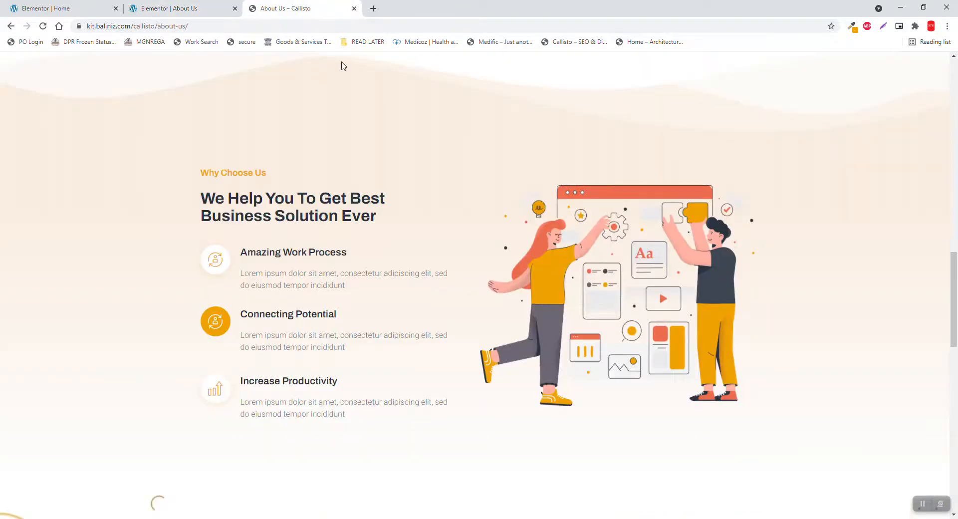
scroll(392, 135, "up", 4)
scroll(392, 135, "down", 3)
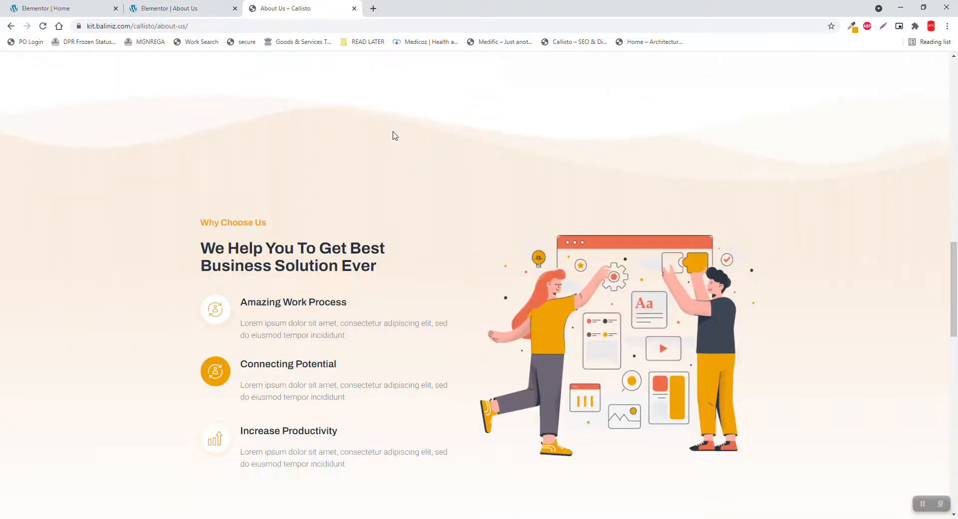
left_click(208, 9)
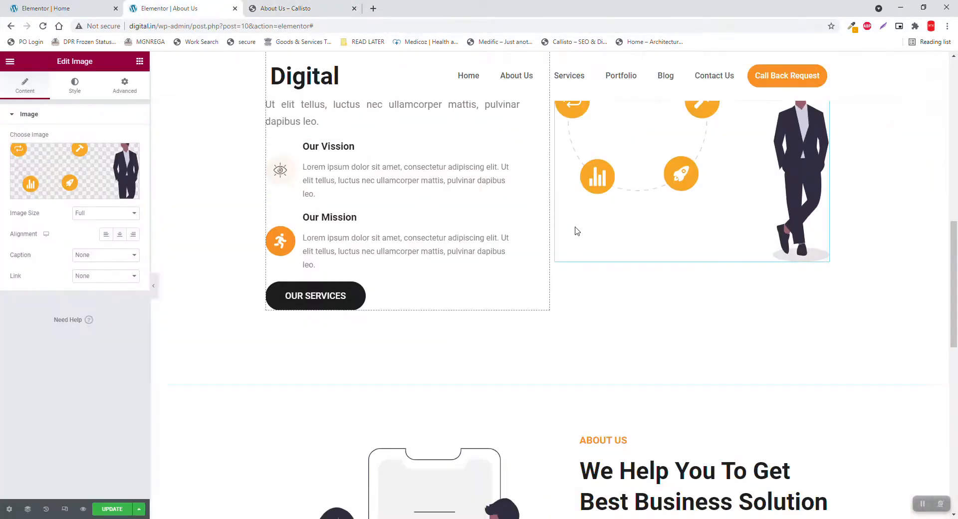
scroll(575, 231, "down", 2)
scroll(577, 233, "down", 1)
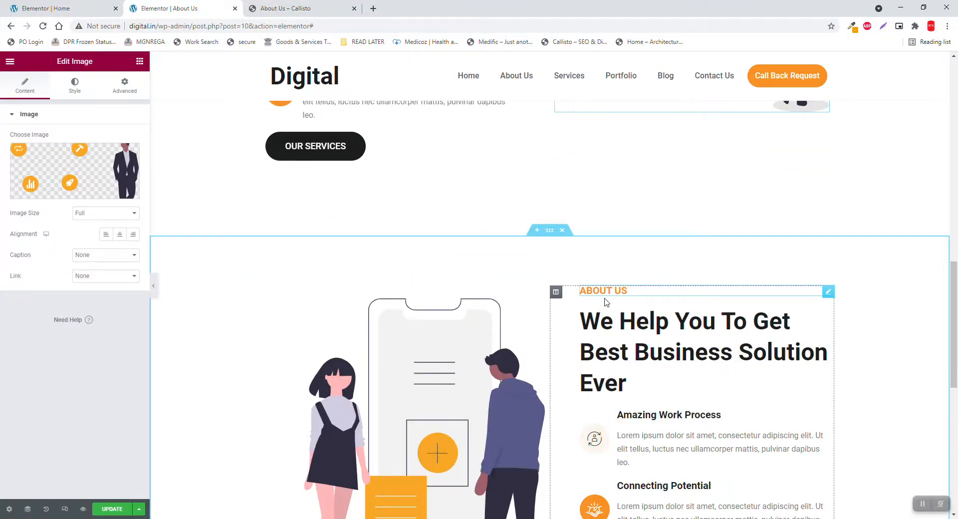
scroll(608, 304, "up", 5)
scroll(607, 302, "down", 6)
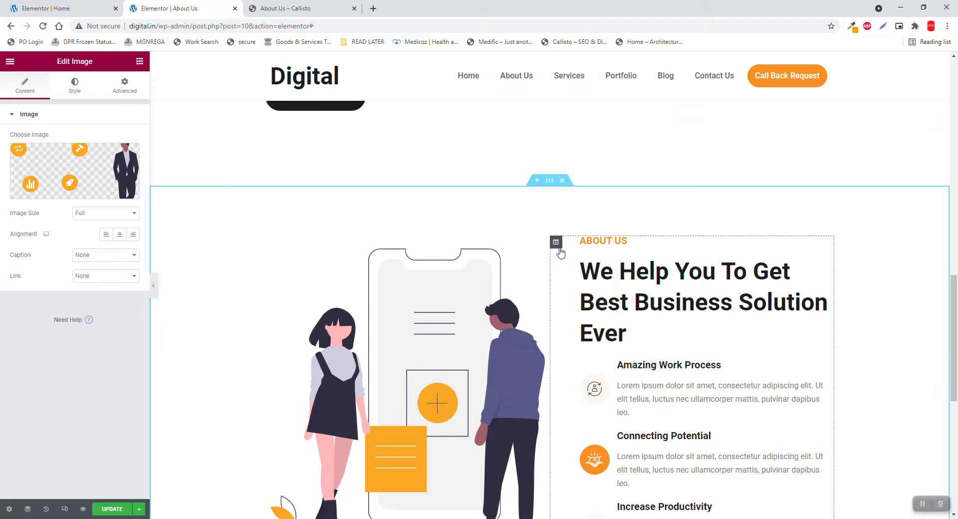
scroll(556, 242, "up", 6)
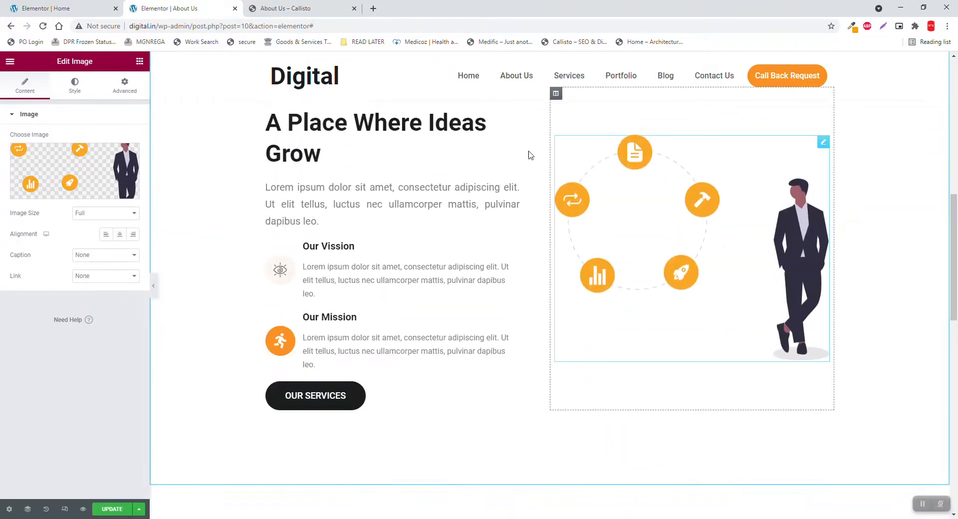
scroll(460, 270, "down", 5)
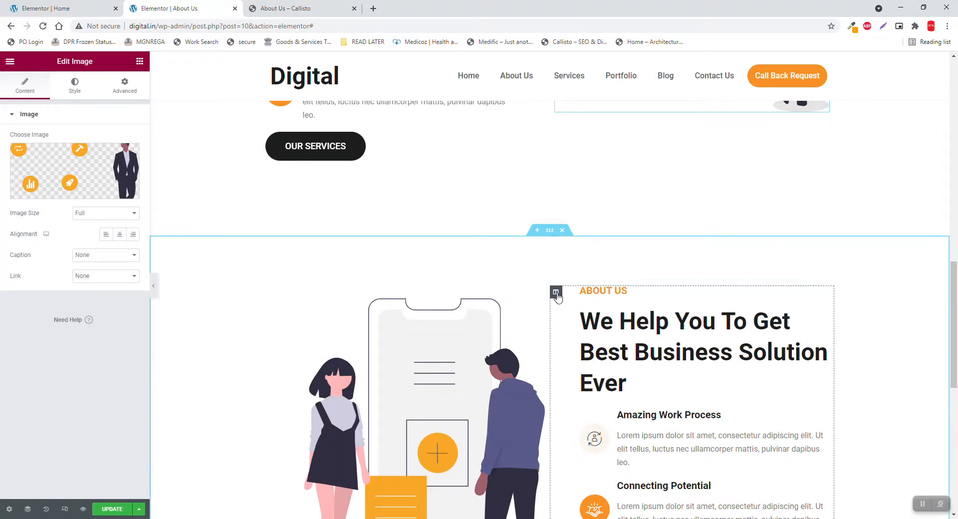
Move the text column left of the illustration and retitle its ABOUT US label 'WHY CHOOSE US'
left_click_drag(556, 292, 272, 322)
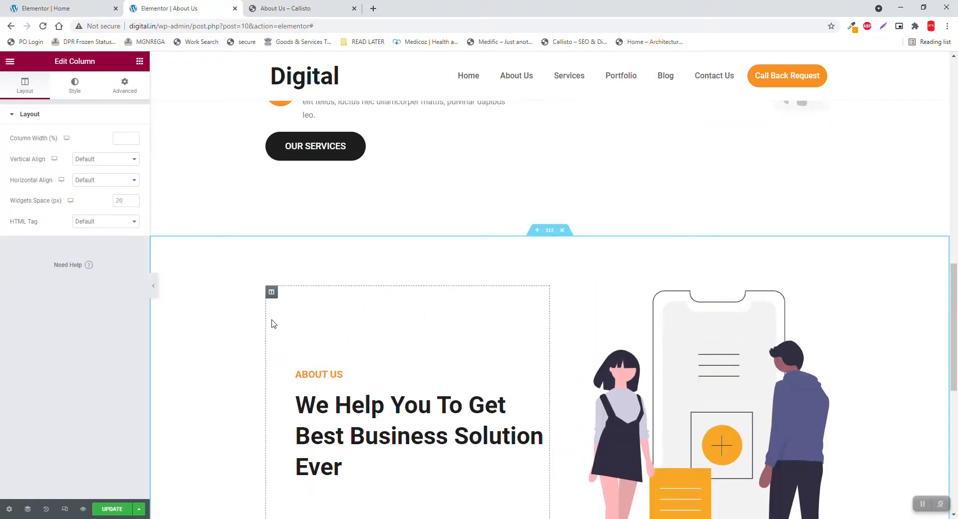
scroll(374, 331, "down", 1)
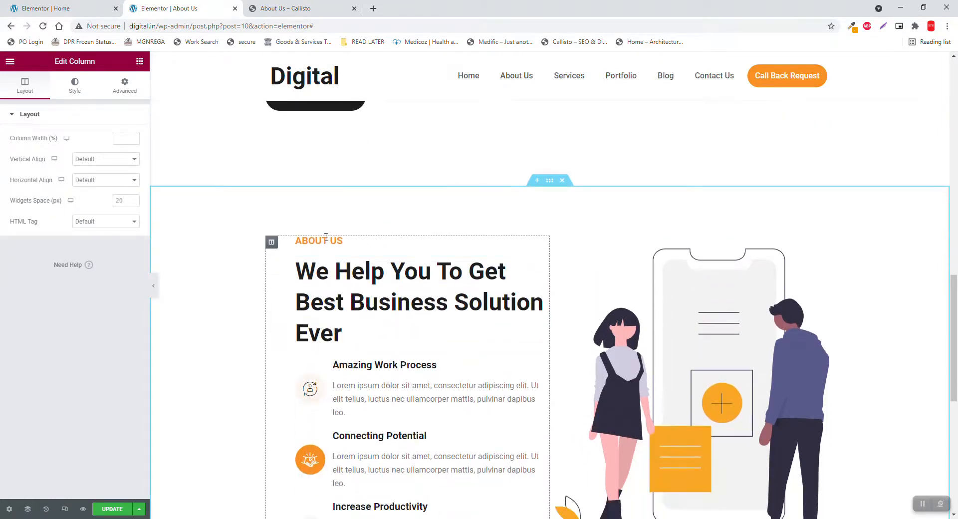
left_click(329, 245)
left_click_drag(88, 149, 2, 75)
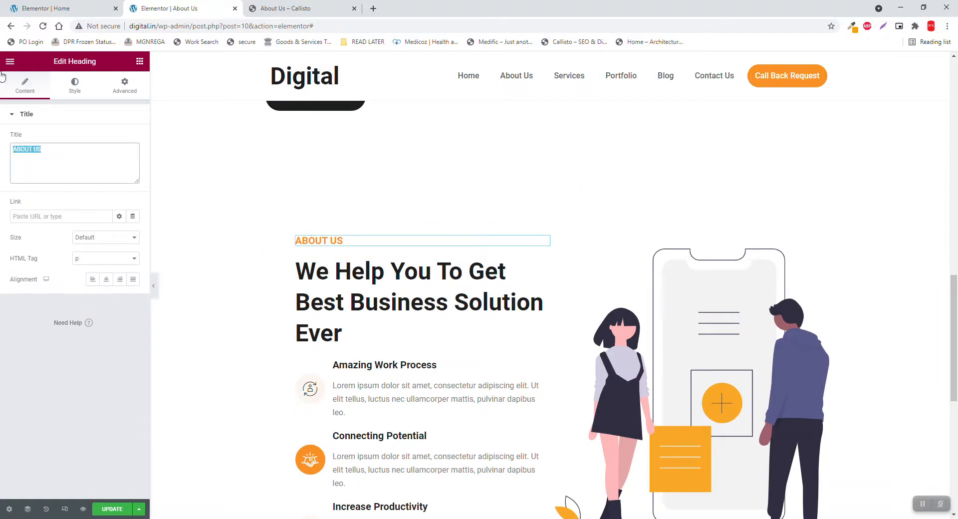
type("W")
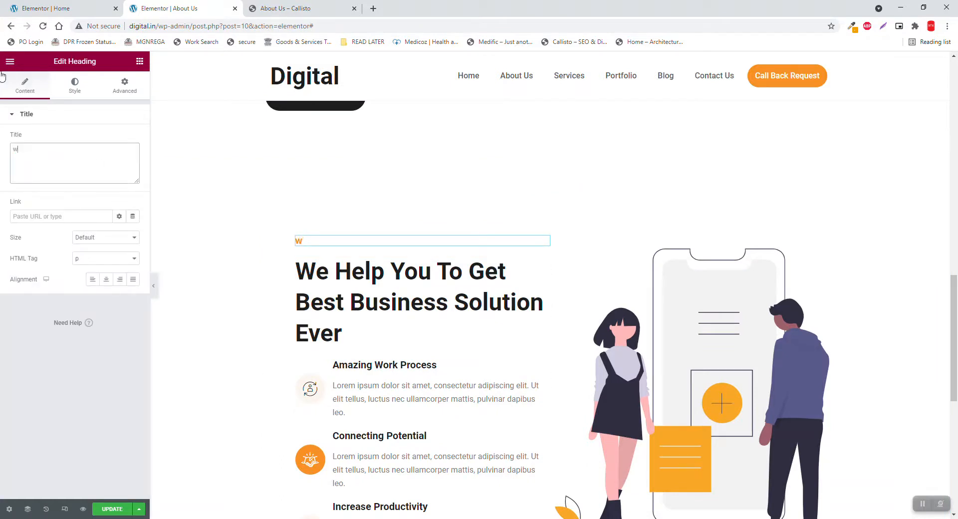
key("BackSpace")
type("WHY CHOOSE US")
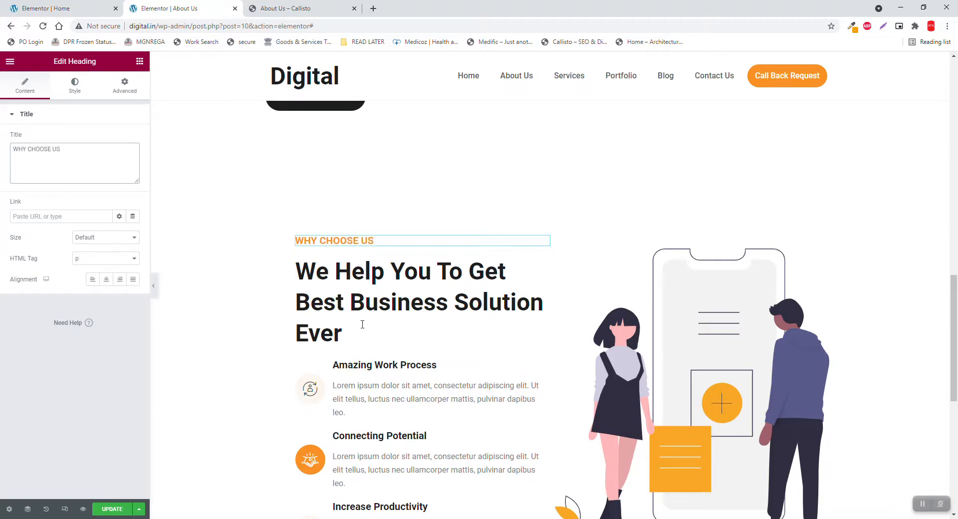
scroll(492, 272, "down", 2)
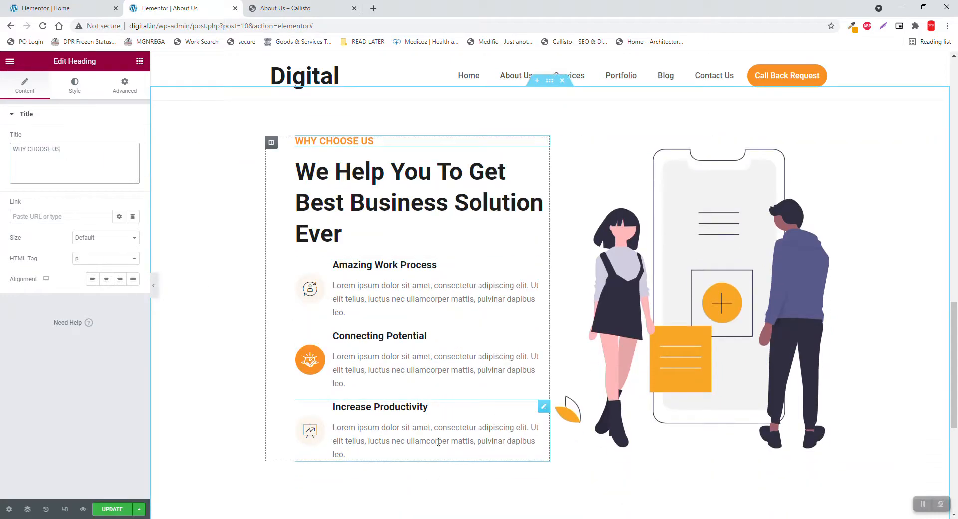
scroll(492, 428, "up", 2)
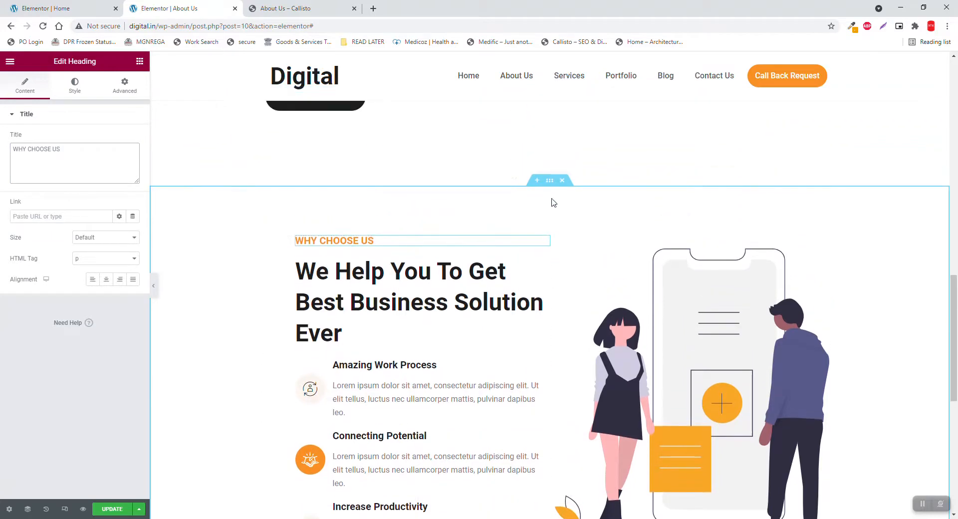
left_click(552, 185)
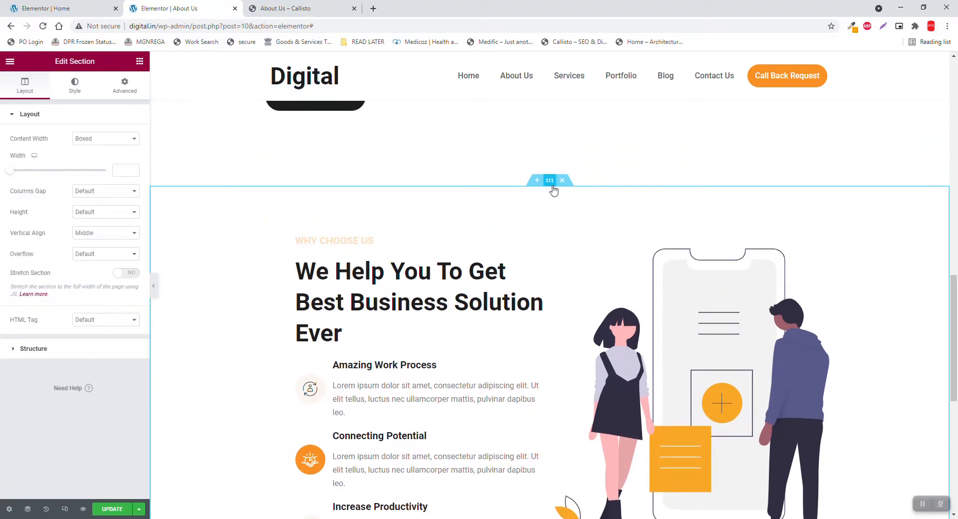
Make the section background a gradient with first colour #FCF6EF sampled from the page
left_click(75, 90)
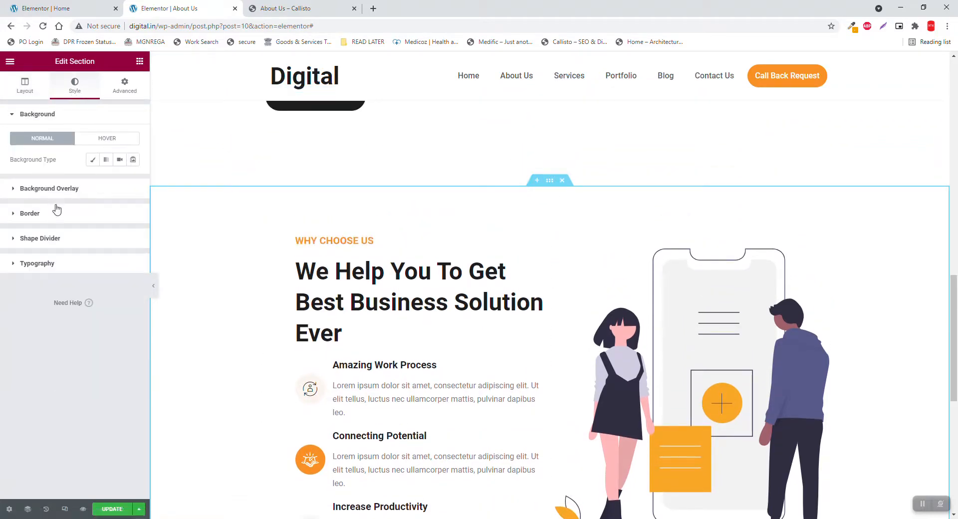
left_click(93, 160)
left_click(106, 161)
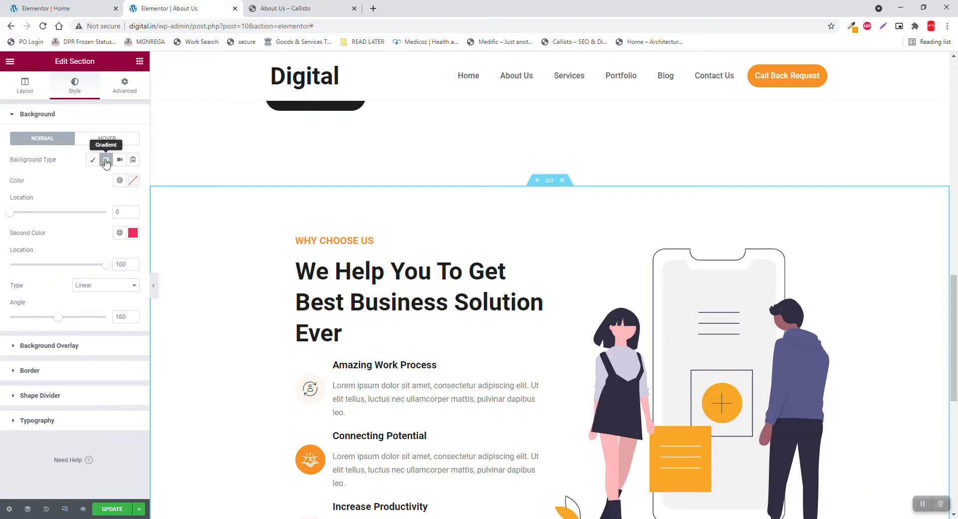
left_click(133, 181)
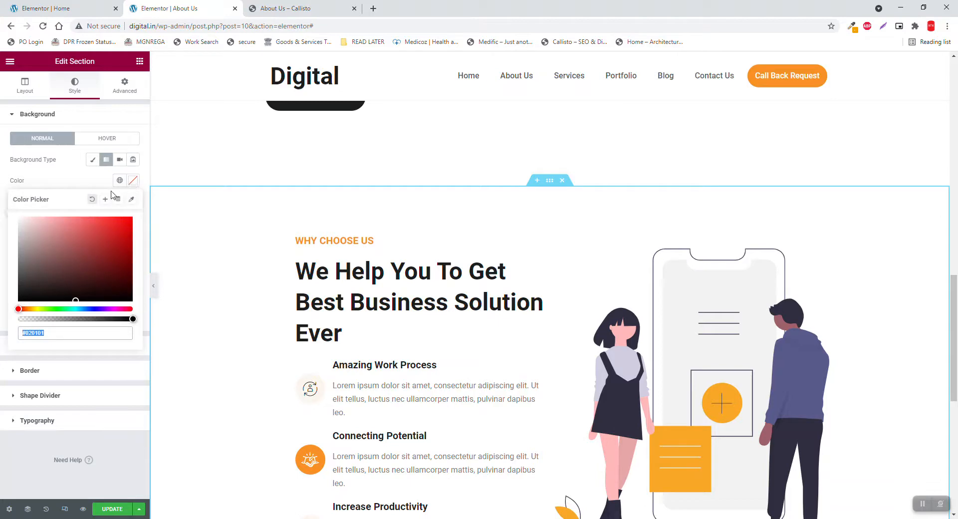
left_click(131, 199)
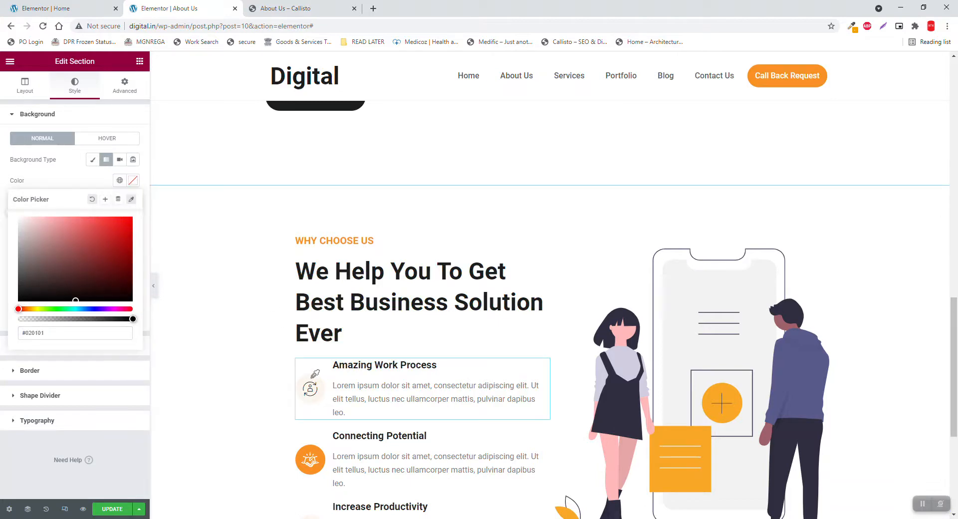
left_click(311, 378)
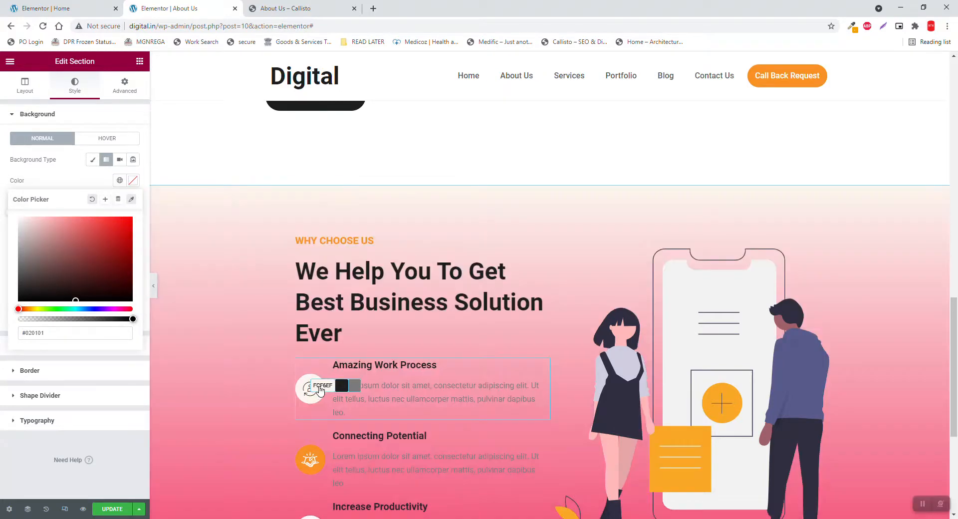
left_click(322, 386)
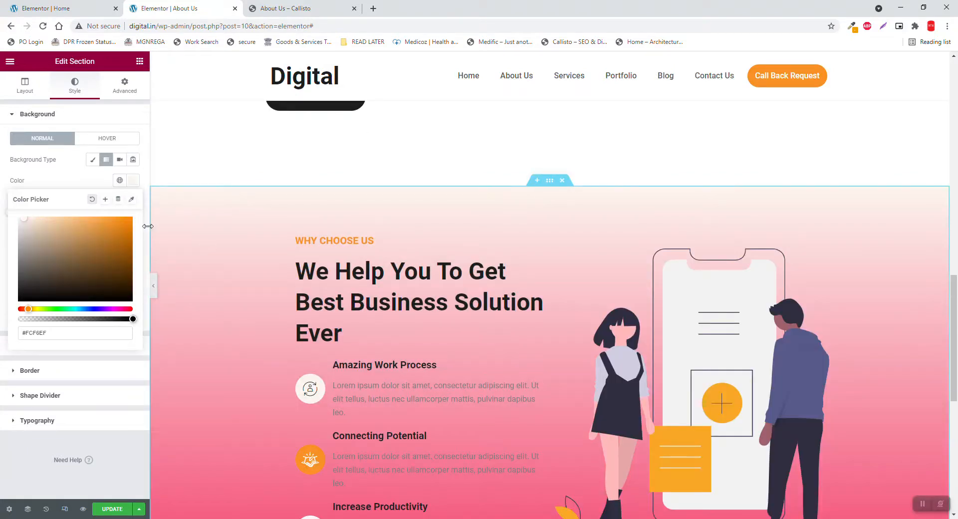
left_click(88, 179)
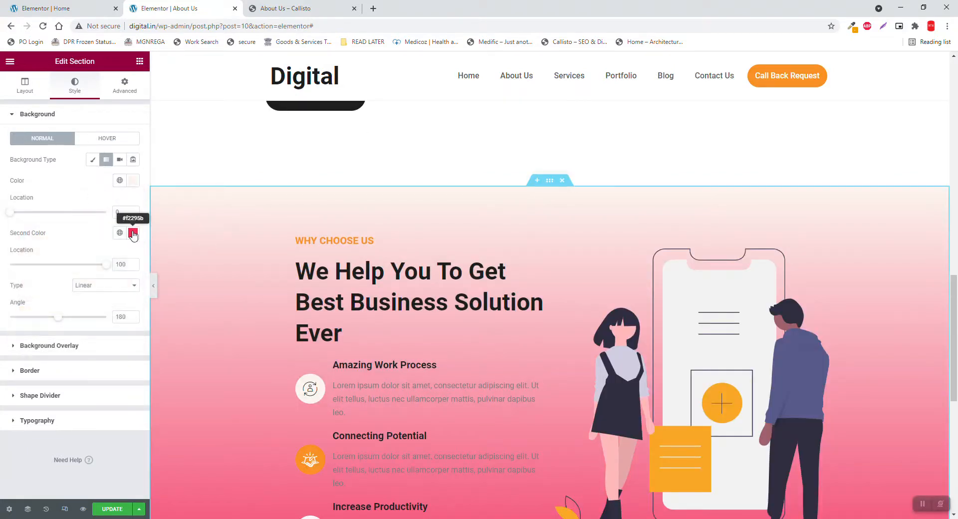
Set the gradient's second colour to white #FFFFFF, then check the bottom shape divider options
left_click(132, 232)
left_click_drag(73, 282, 1, 186)
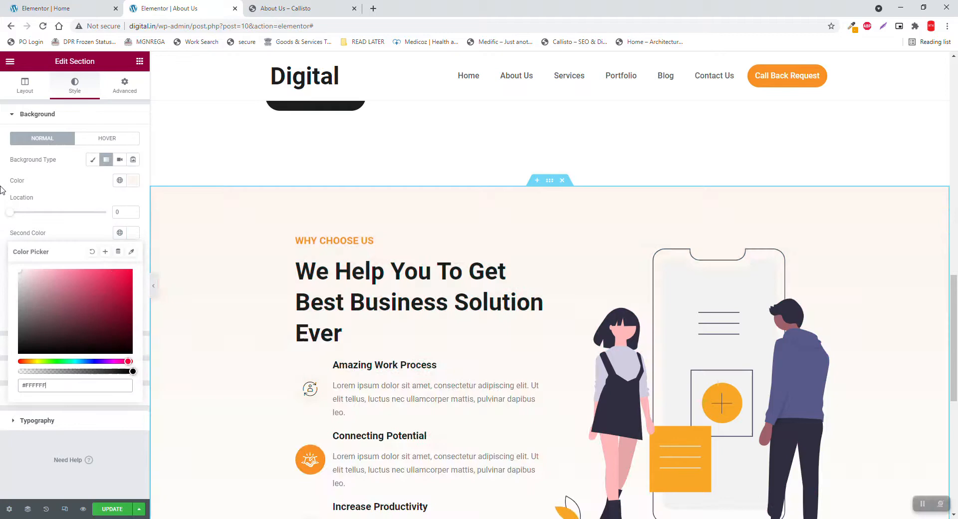
left_click(60, 229)
scroll(554, 350, "down", 4)
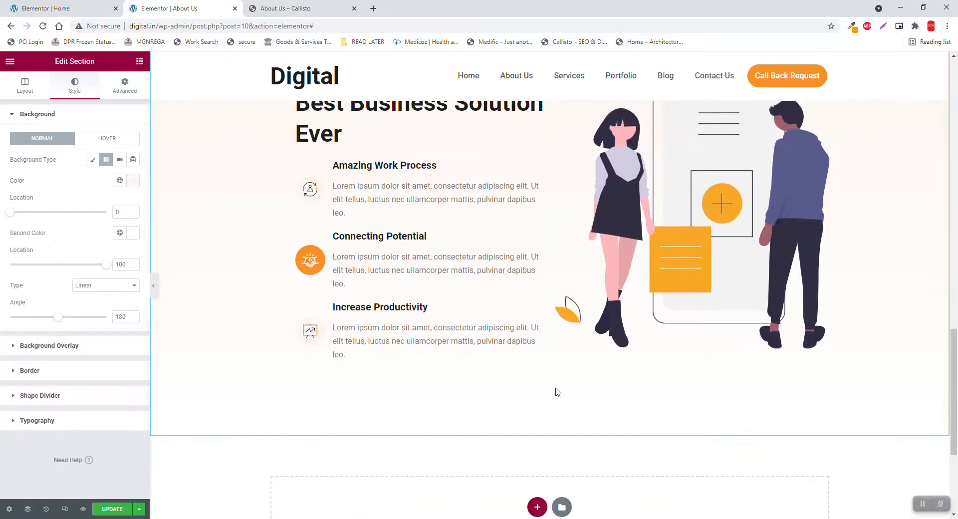
scroll(558, 392, "up", 4)
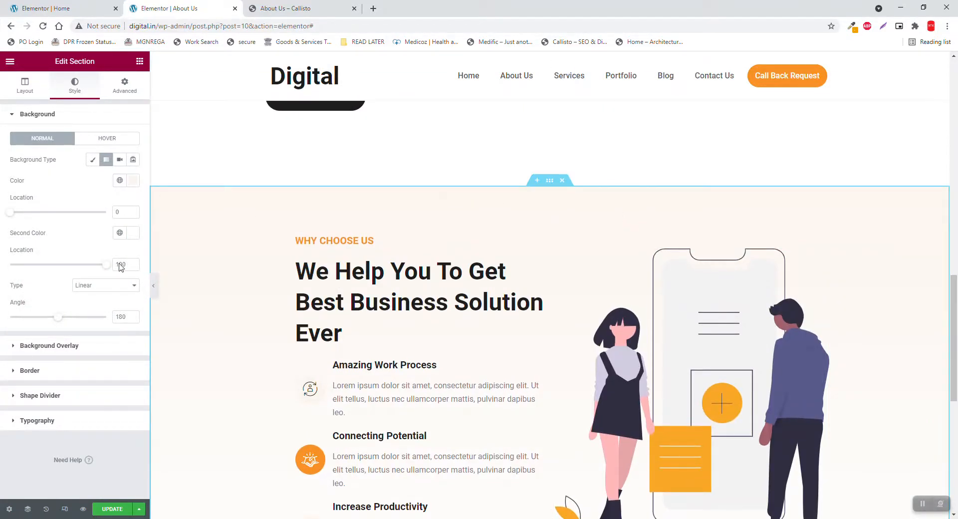
left_click(68, 398)
left_click(112, 216)
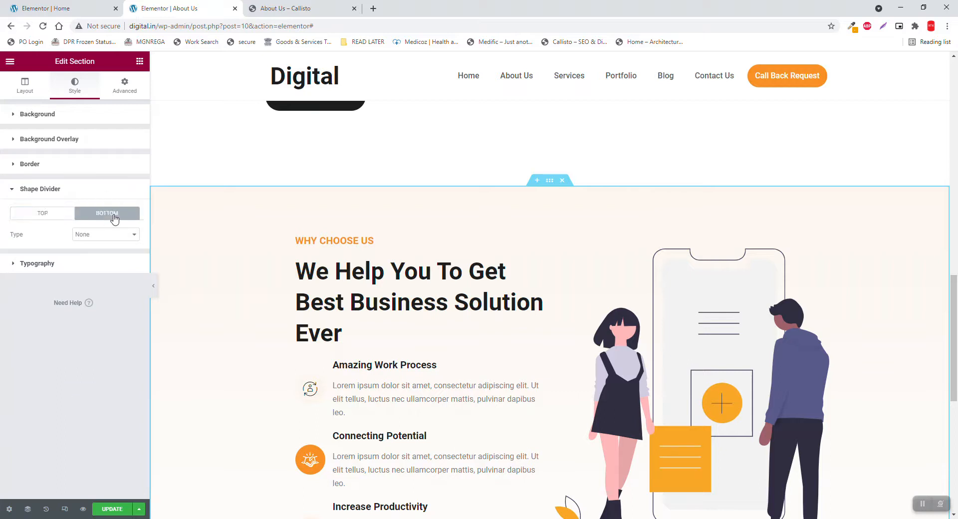
Add a Mountains top shape divider about 231 wide and 140 tall, and preview it
left_click(65, 217)
left_click(103, 234)
left_click(106, 253)
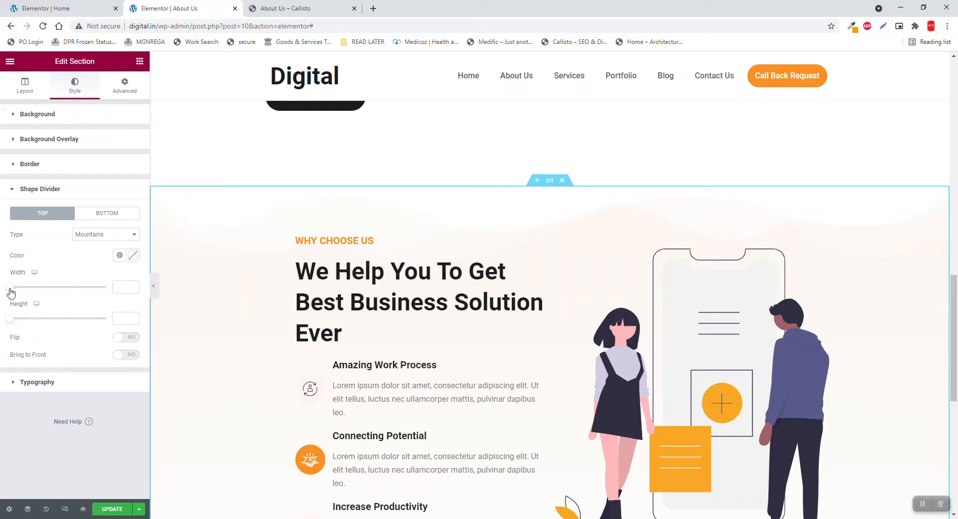
left_click_drag(11, 290, 73, 287)
left_click_drag(10, 324, 38, 323)
left_click(153, 285)
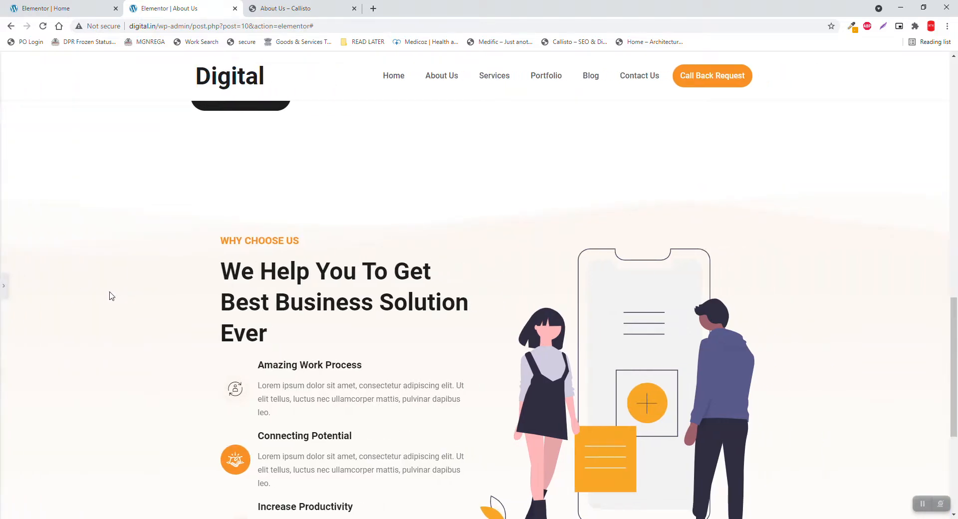
left_click(4, 285)
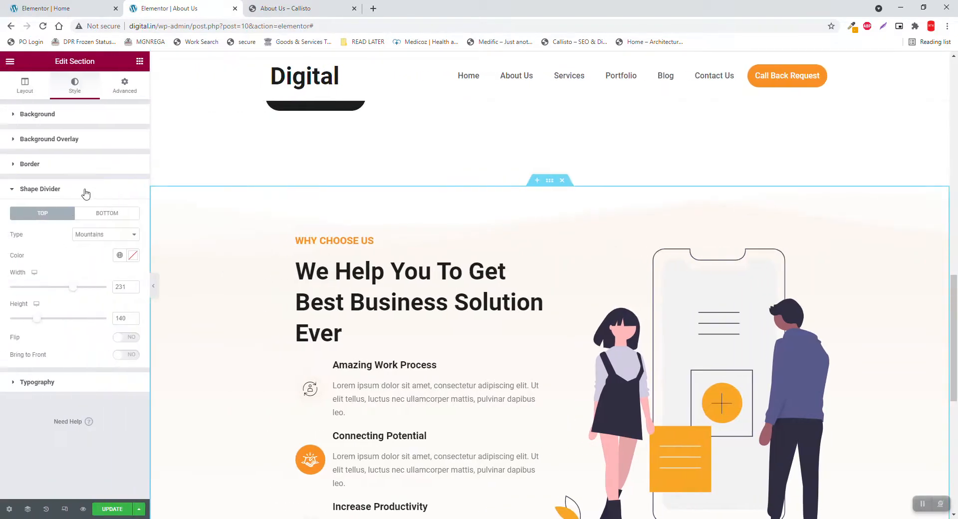
Raise the section's top padding from 100 to 200 and preview the result
left_click(123, 89)
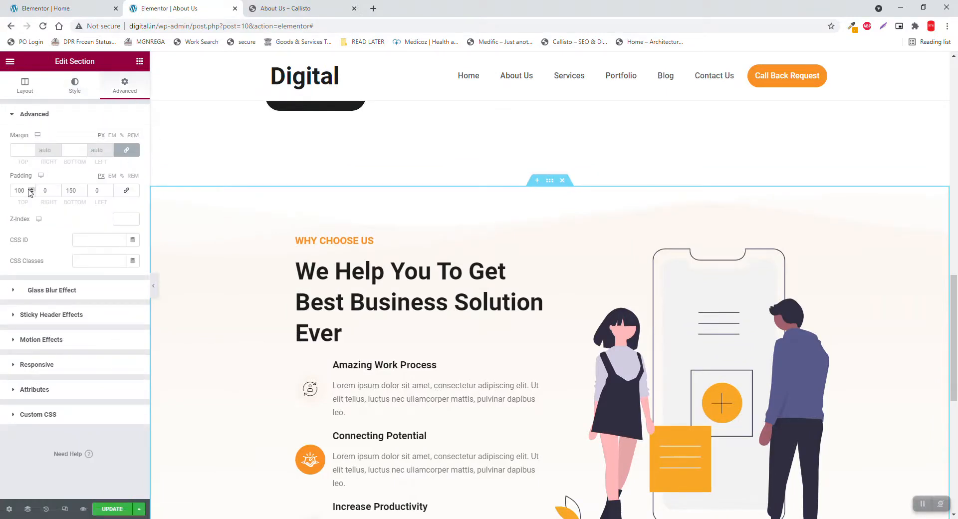
left_click_drag(24, 189, 2, 187)
type("200")
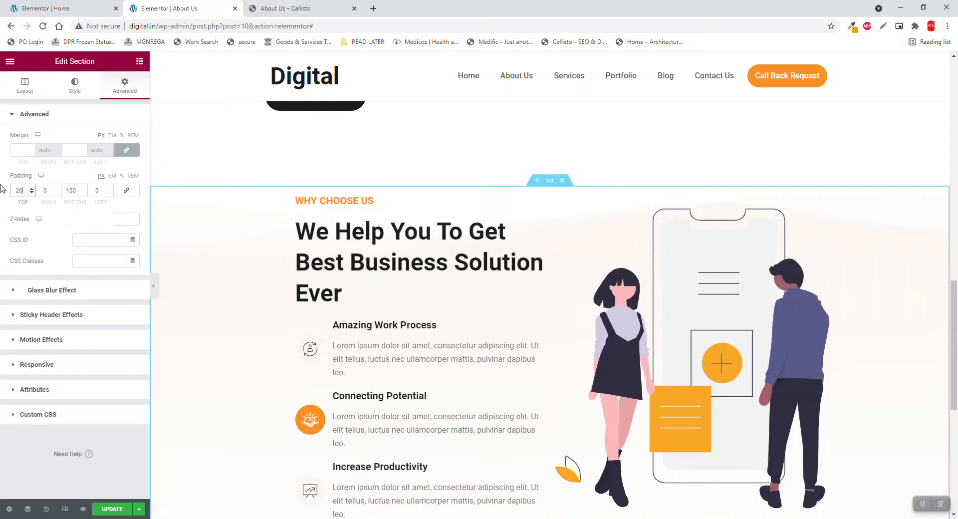
left_click(154, 289)
Scroll through the About Us page preview, then restore the editing panel
scroll(643, 256, "down", 1)
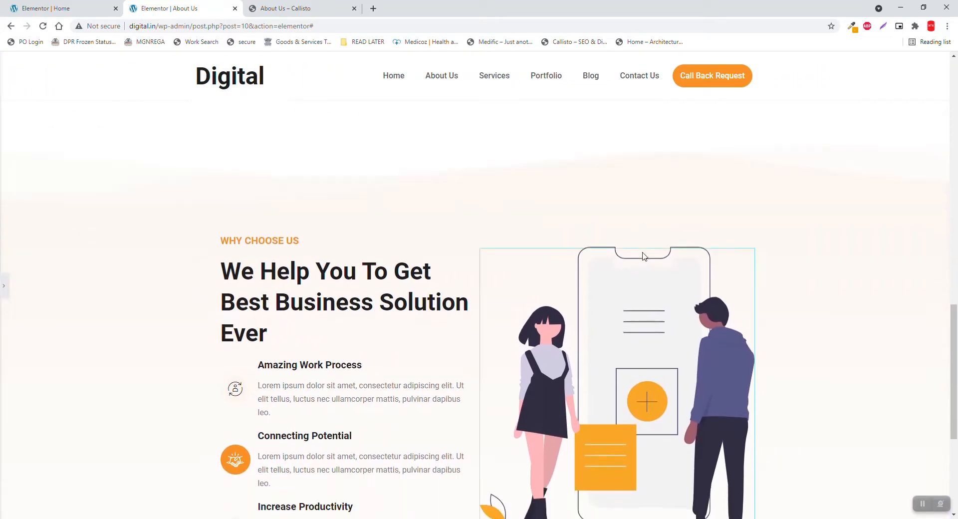
scroll(643, 257, "down", 5)
scroll(598, 376, "up", 6)
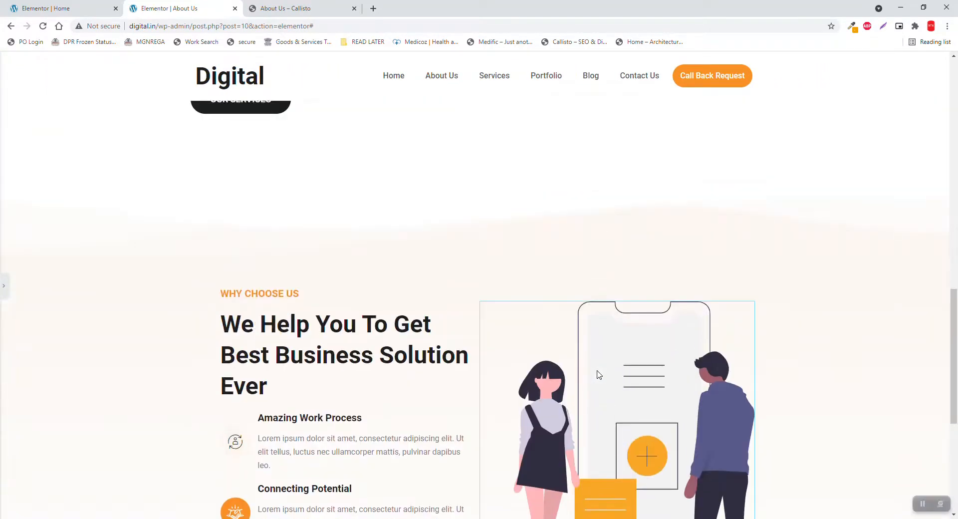
scroll(599, 376, "up", 12)
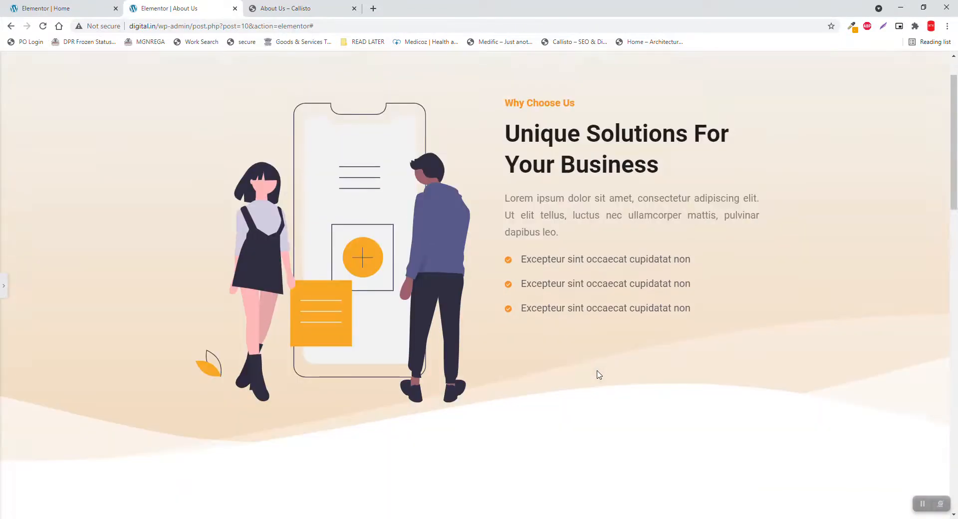
scroll(599, 374, "down", 10)
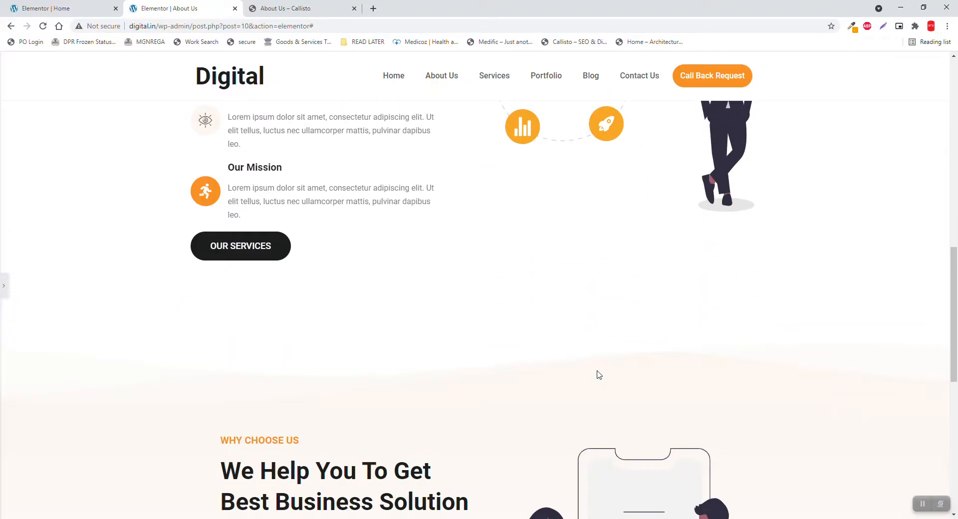
scroll(600, 375, "down", 1)
left_click(3, 285)
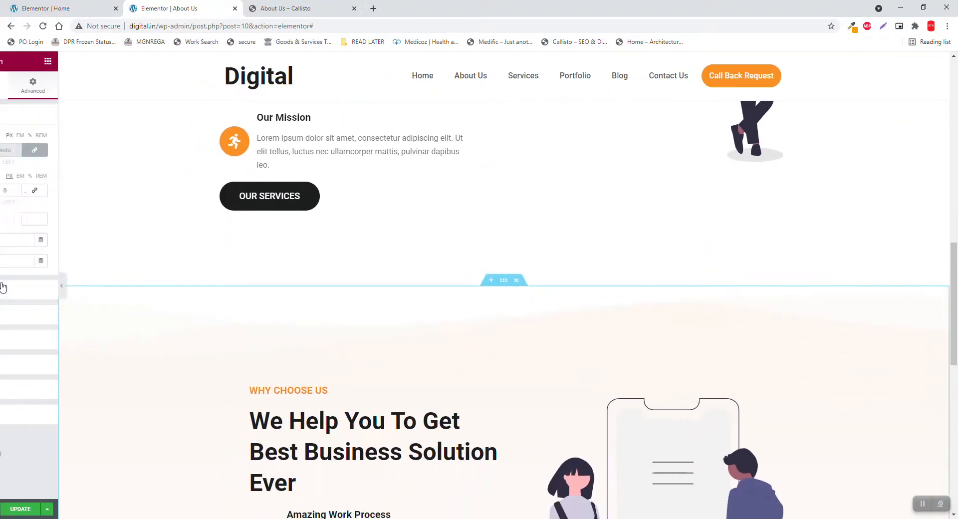
Check the Callisto demo's stats and team area, then return to the Home page editor
left_click(278, 8)
scroll(434, 237, "down", 4)
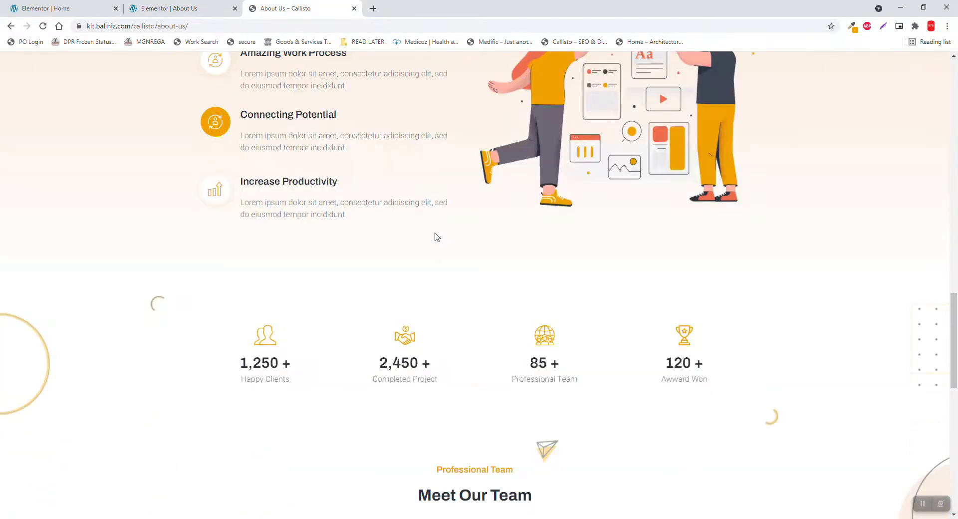
scroll(437, 237, "down", 2)
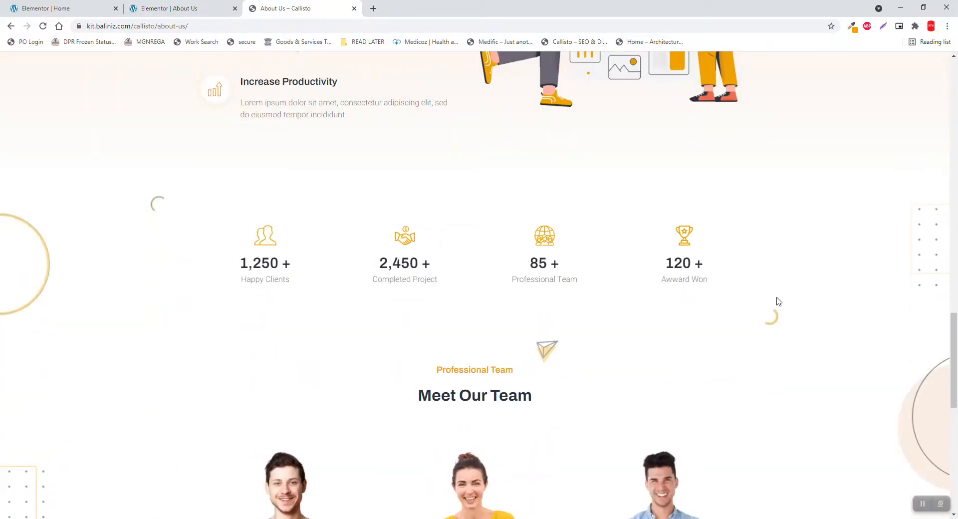
left_click(37, 8)
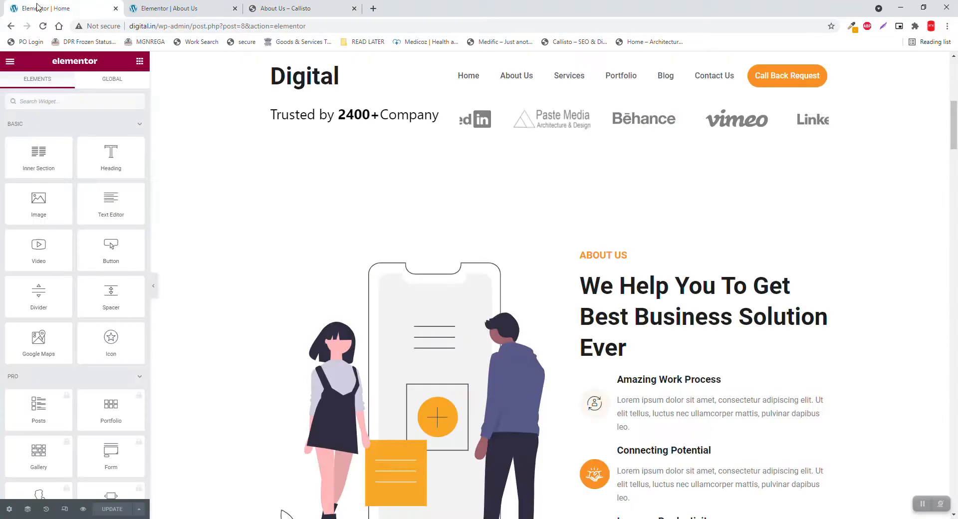
Copy the Home page's 'We Complete 1500+ Project Yearly' counter section
scroll(553, 271, "down", 7)
scroll(553, 271, "down", 20)
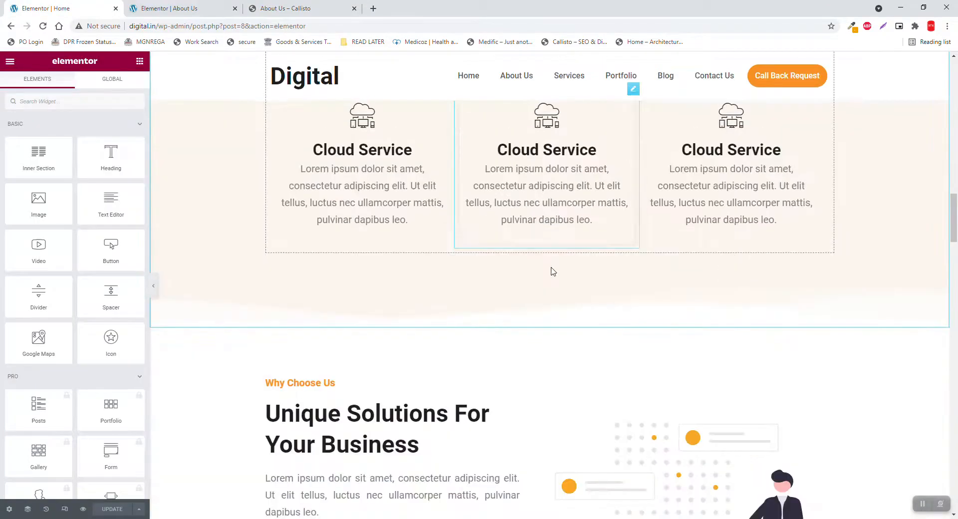
scroll(553, 271, "down", 3)
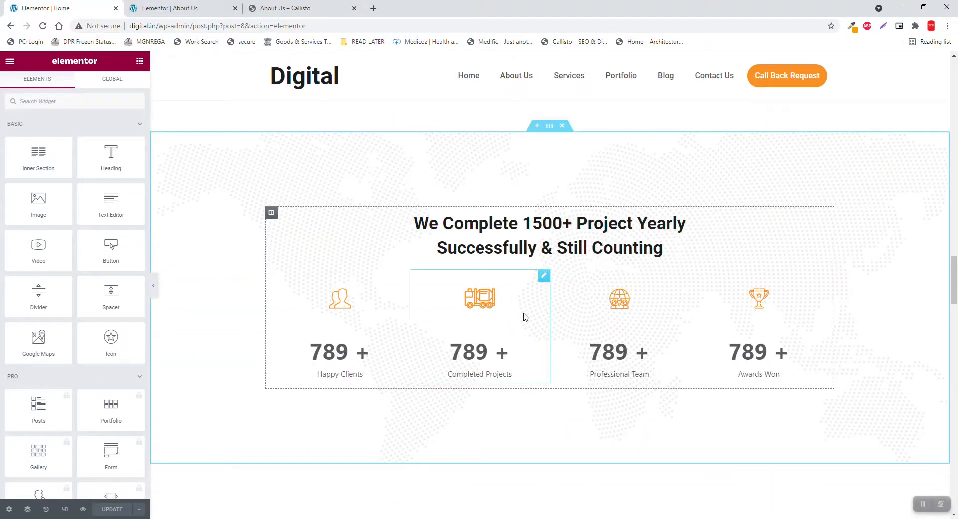
right_click(551, 134)
left_click(572, 177)
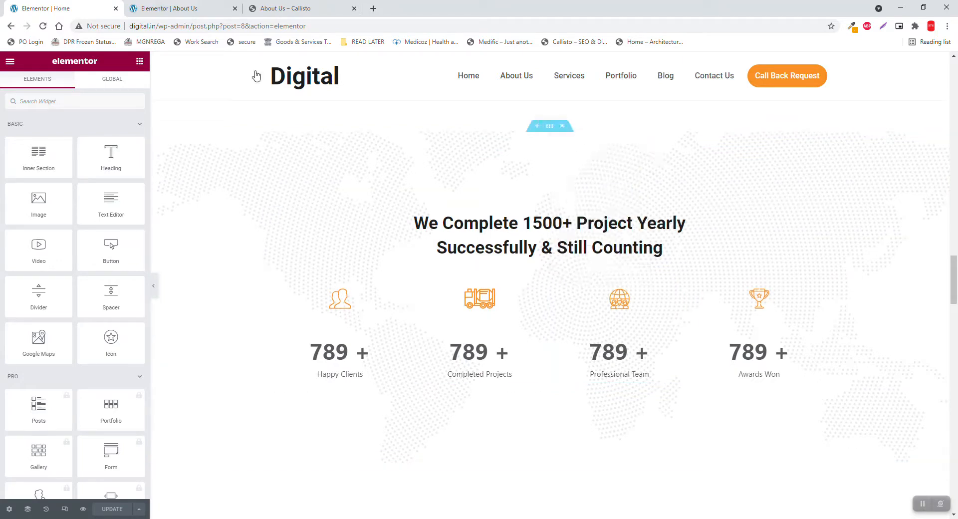
Paste the counter section into the empty section at the bottom of About Us
left_click(189, 6)
scroll(390, 229, "down", 10)
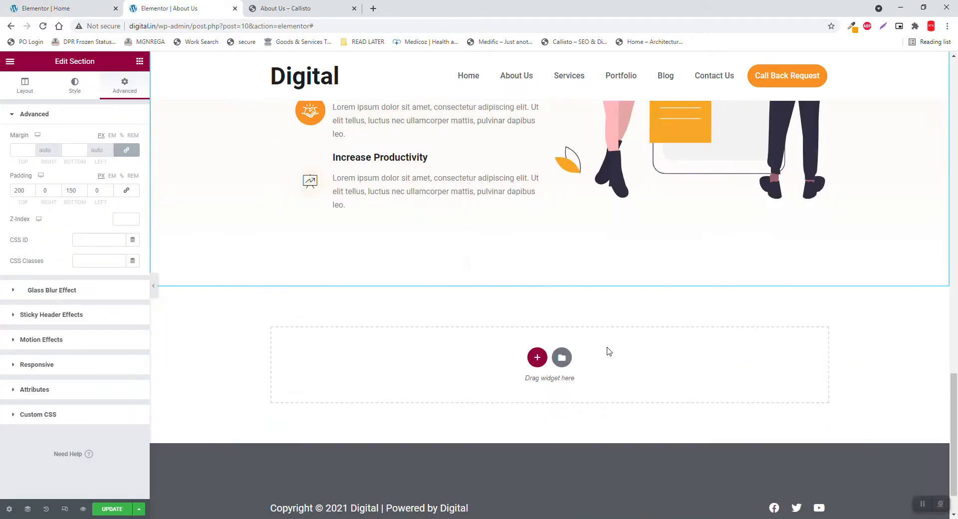
right_click(647, 360)
left_click(665, 368)
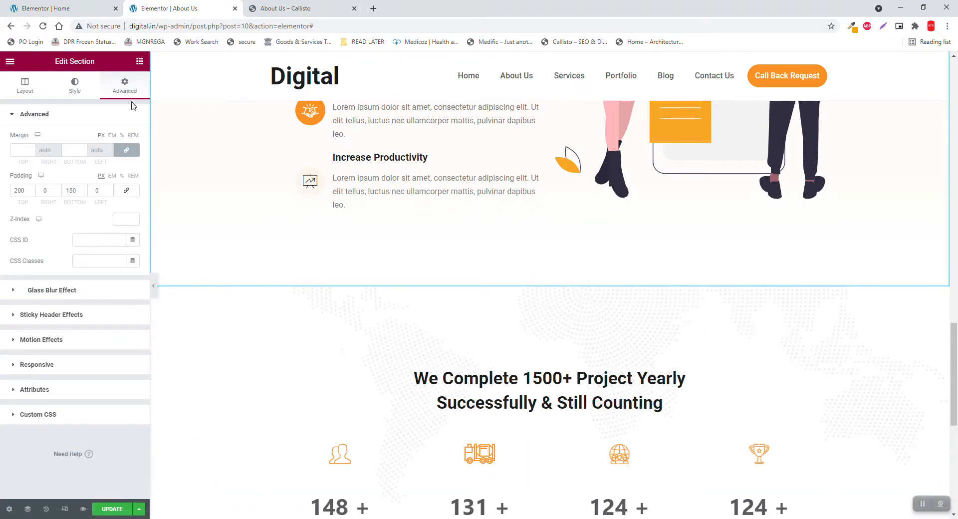
Set the pasted section's top and bottom padding to 50
right_click(477, 318)
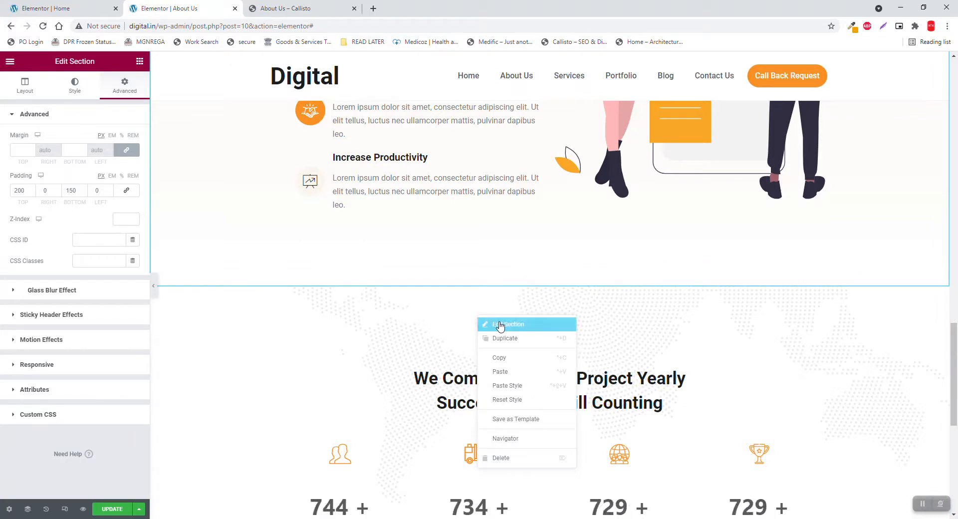
left_click(499, 324)
left_click(120, 88)
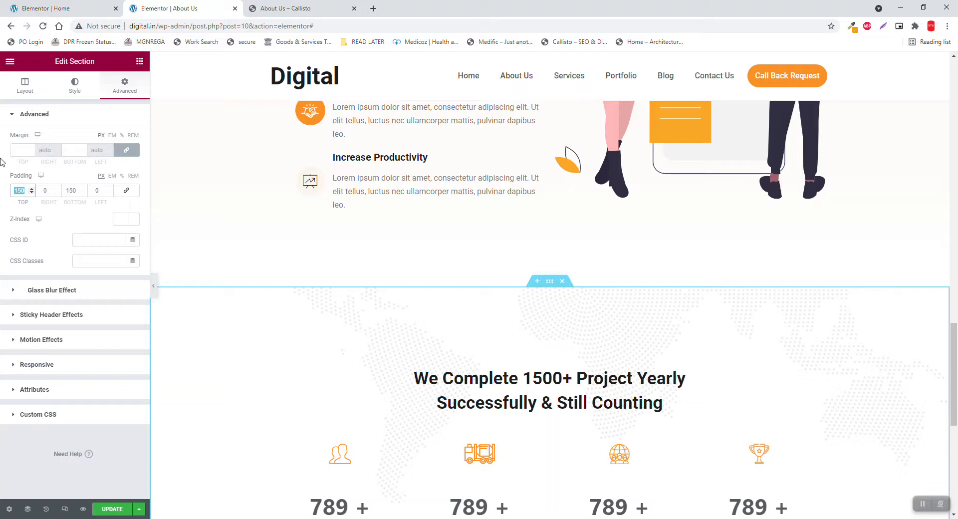
type("50")
key("Tab")
key("Tab")
type("50")
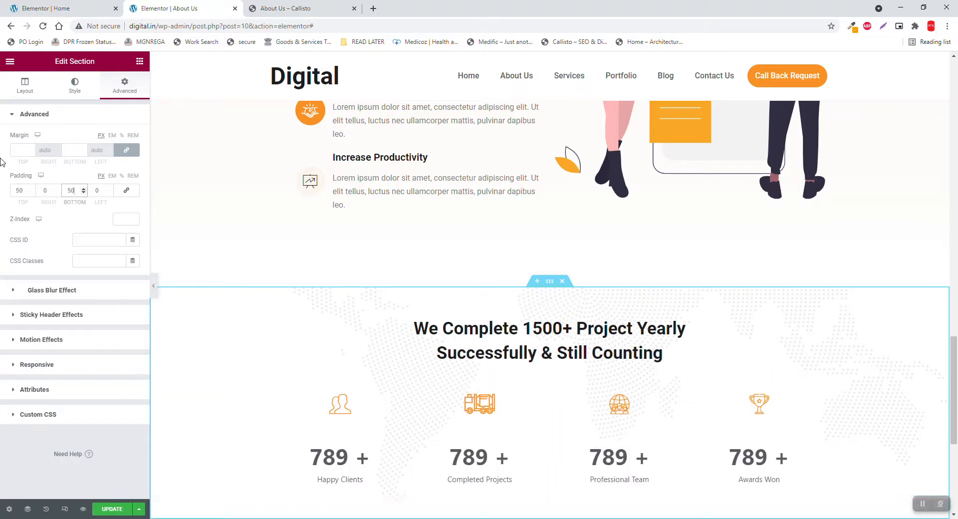
Remove the world-map background image and turn off the background overlay
left_click(82, 89)
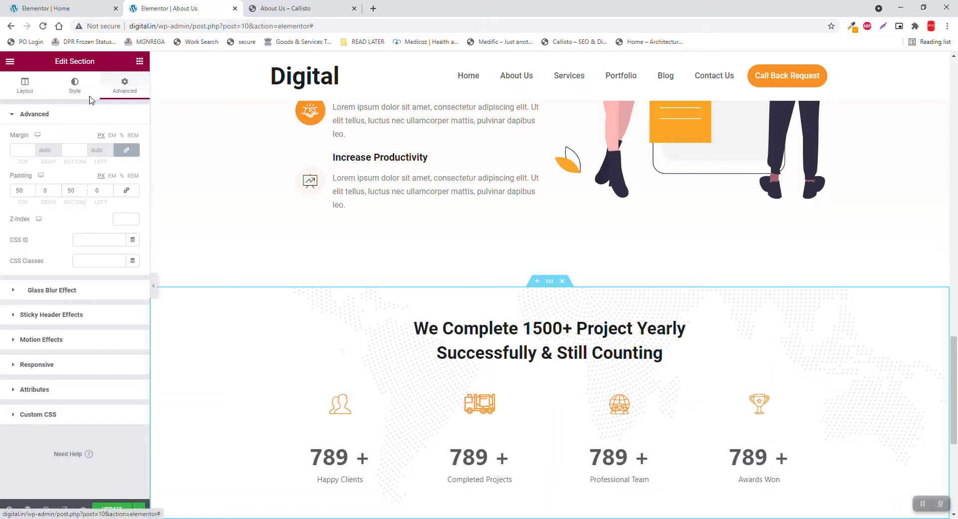
left_click(132, 217)
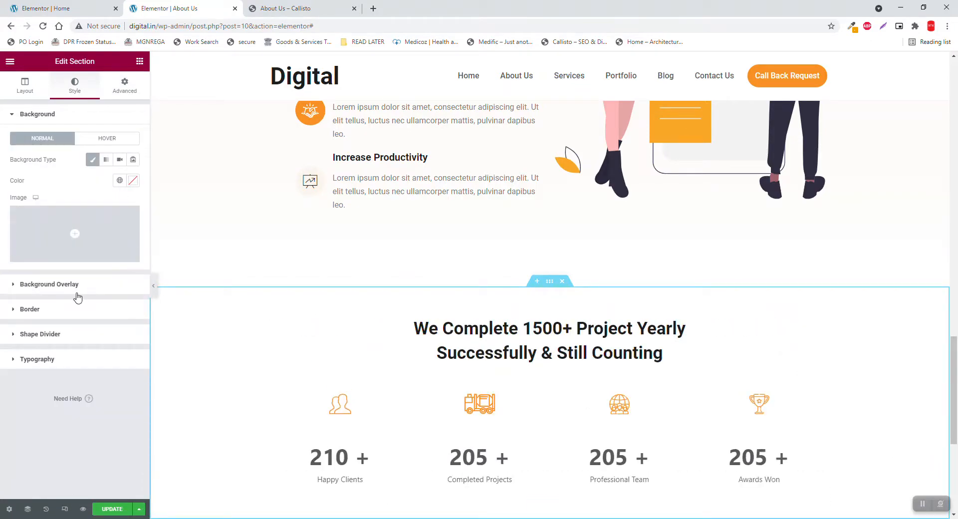
left_click(78, 291)
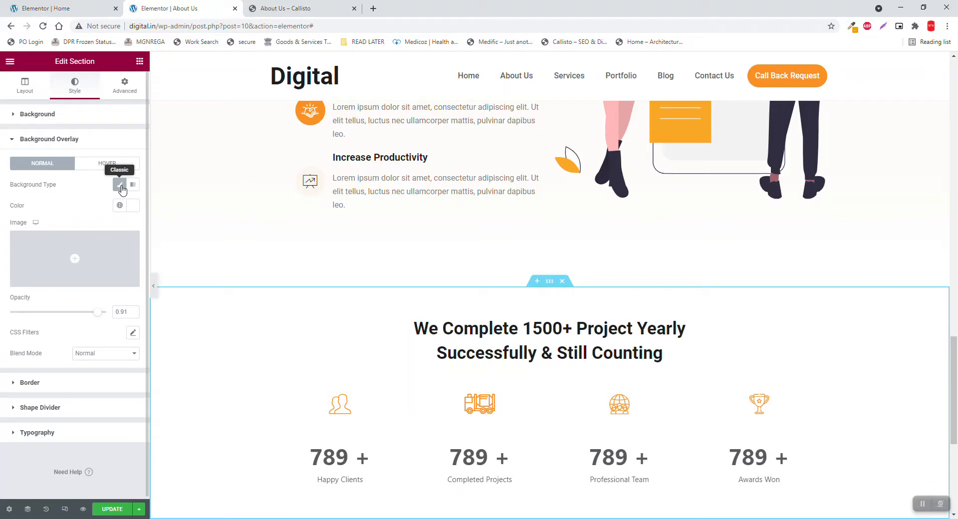
left_click(120, 185)
Delete the 'We Complete 1500+ Project Yearly' heading, leaving only the four counters
scroll(555, 323, "down", 2)
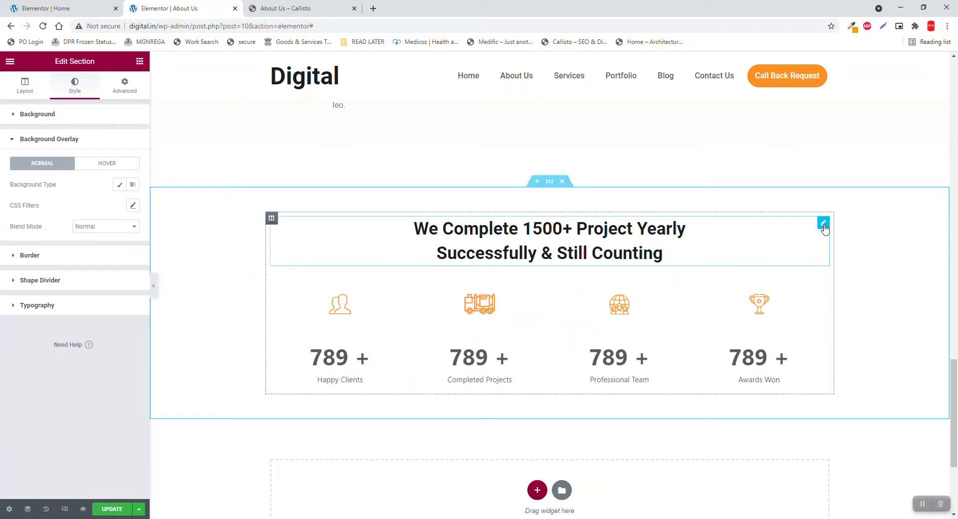
right_click(825, 228)
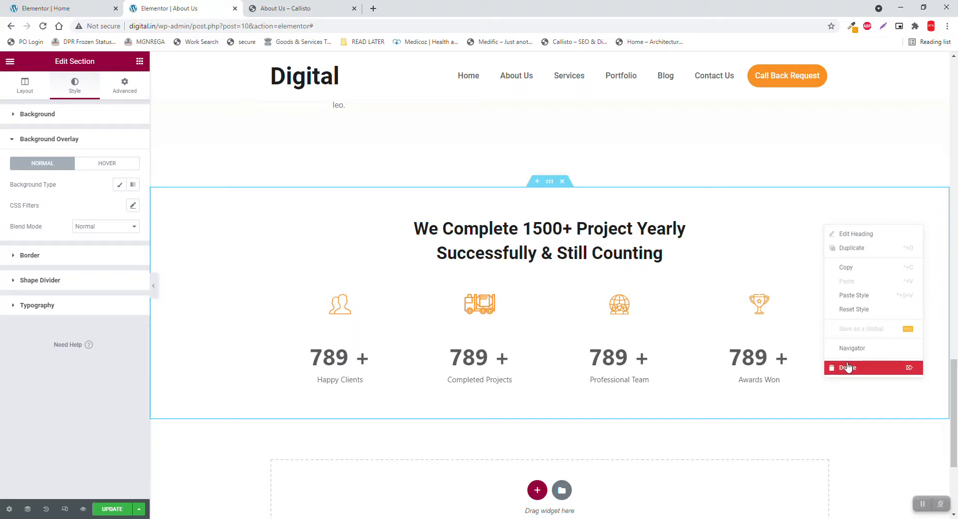
left_click(847, 368)
scroll(841, 349, "up", 4)
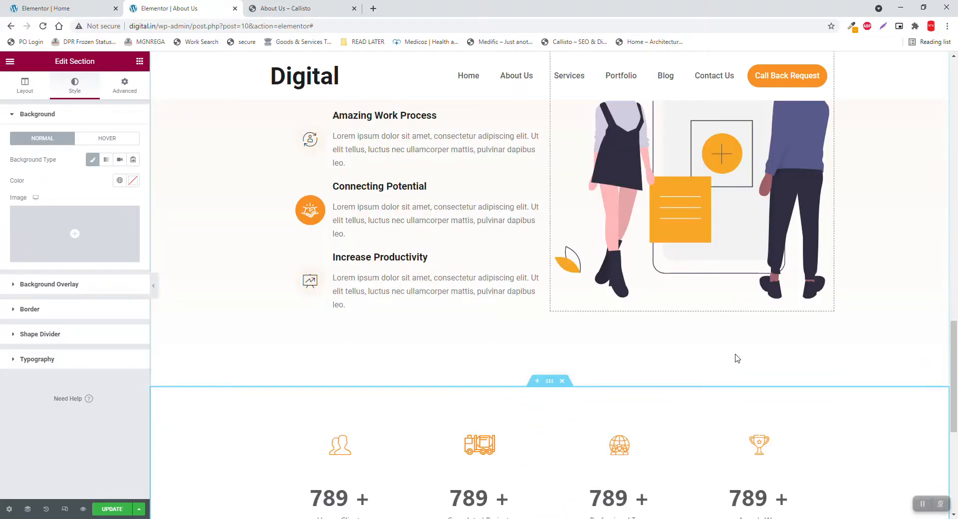
scroll(699, 349, "down", 4)
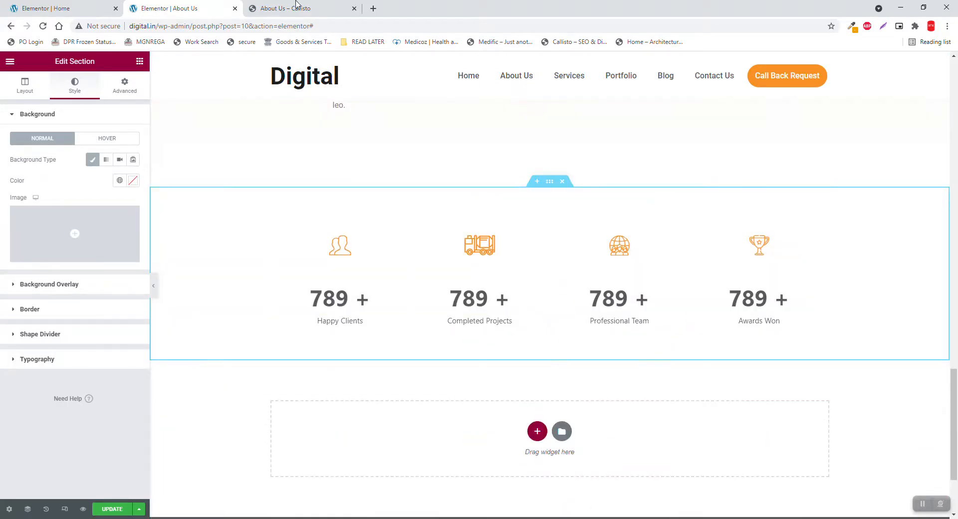
Scroll the Callisto About Us page to its Meet Our Team cards, then return to the Home editor
left_click(296, 6)
scroll(499, 273, "down", 5)
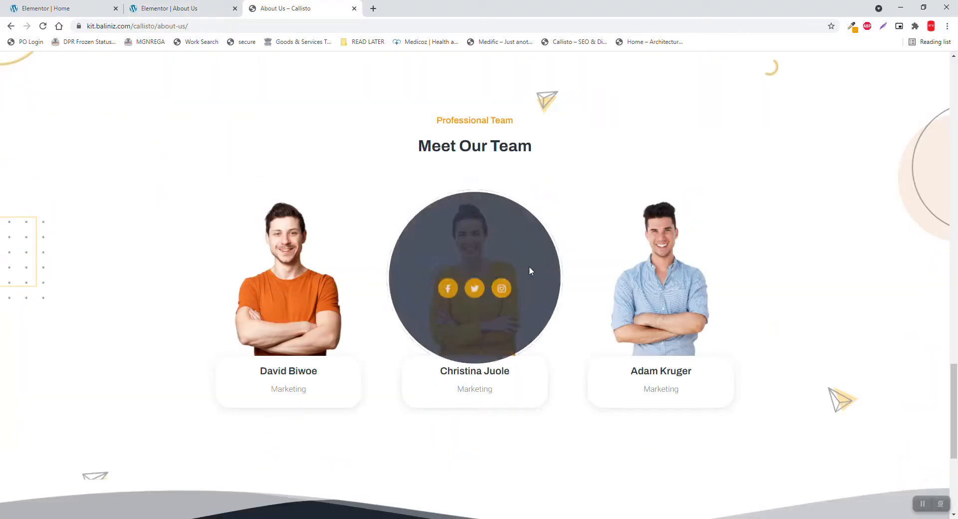
scroll(917, 254, "down", 2)
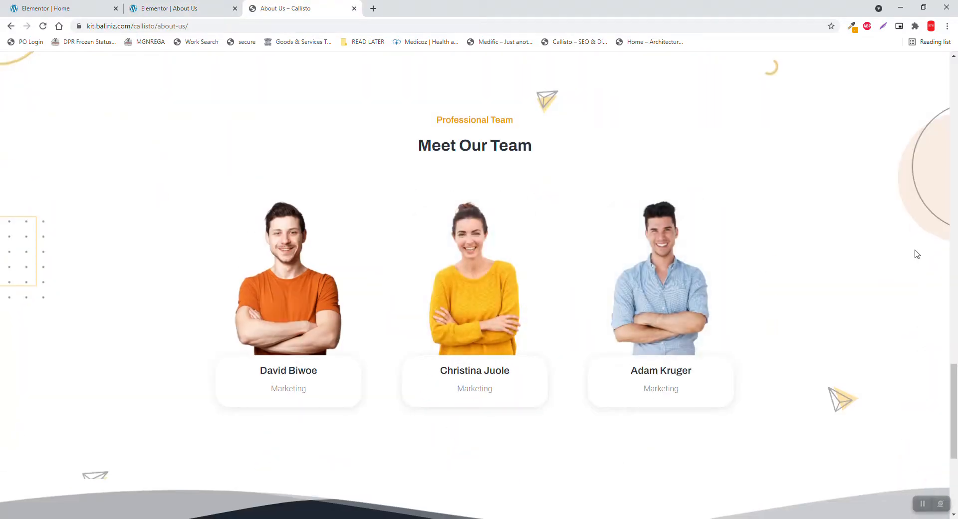
scroll(917, 255, "down", 2)
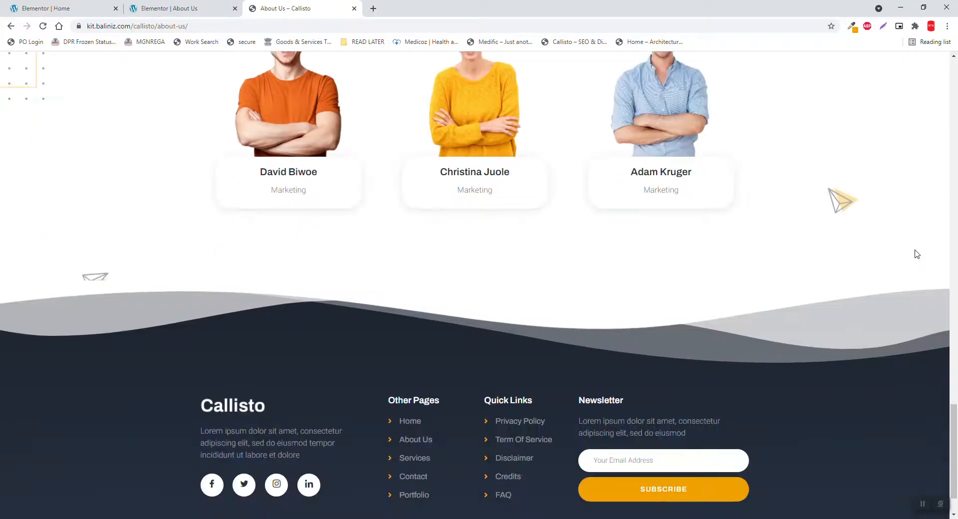
scroll(917, 254, "up", 4)
left_click(78, 3)
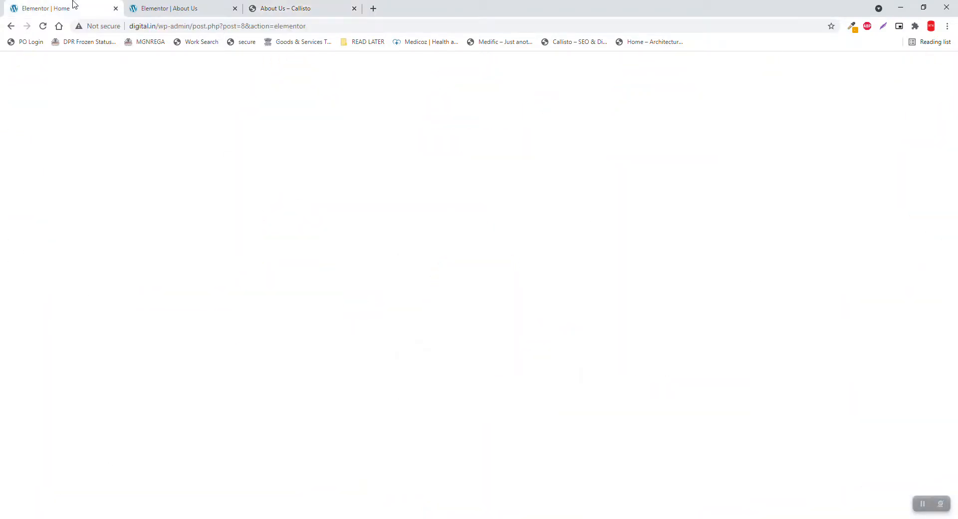
Copy the Home page's OUR PORTFOLIO 'Our Latest Projects' section
scroll(565, 281, "down", 4)
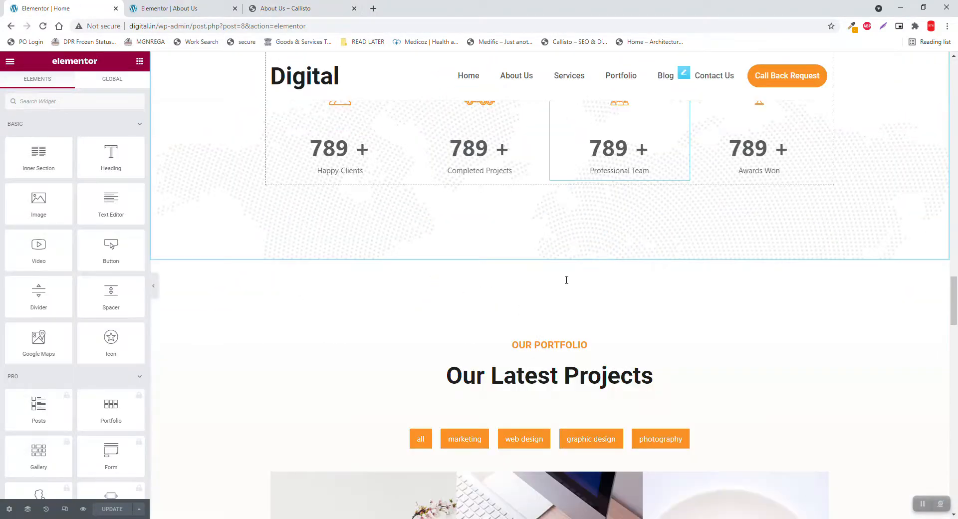
scroll(567, 280, "down", 9)
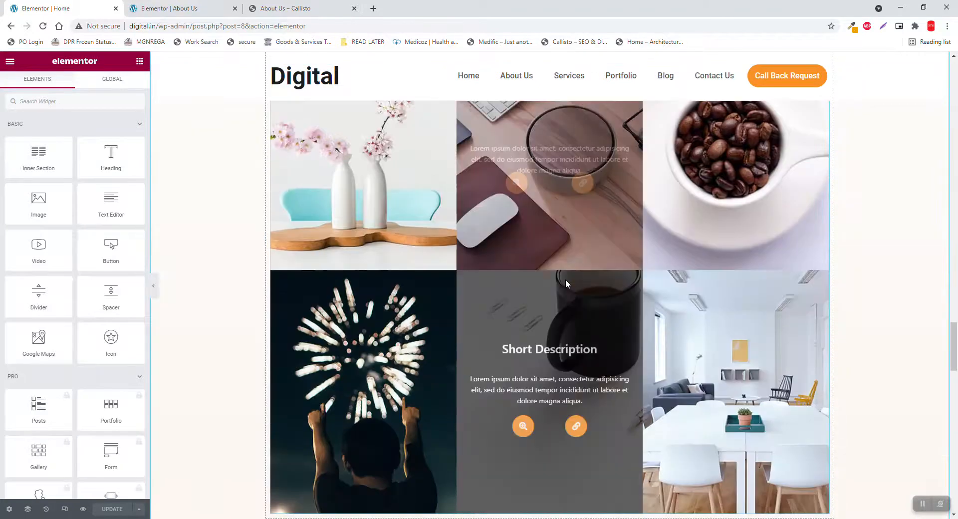
scroll(566, 280, "up", 1)
scroll(566, 283, "up", 6)
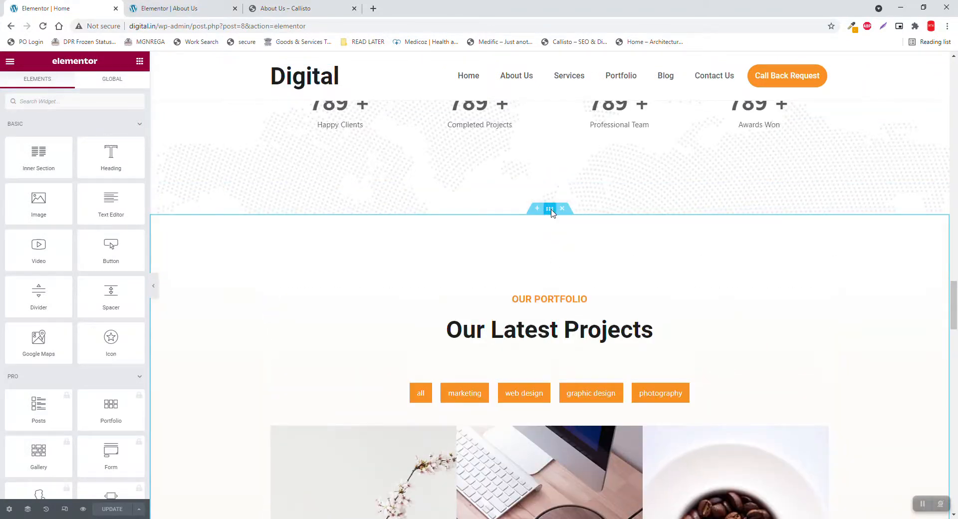
right_click(551, 212)
left_click(574, 251)
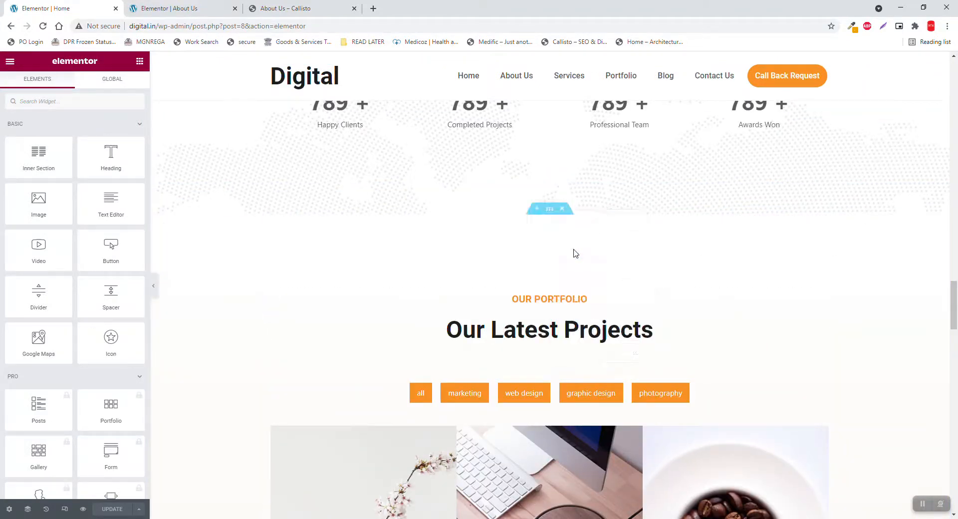
Paste the portfolio section into About Us below the four counters
left_click(189, 6)
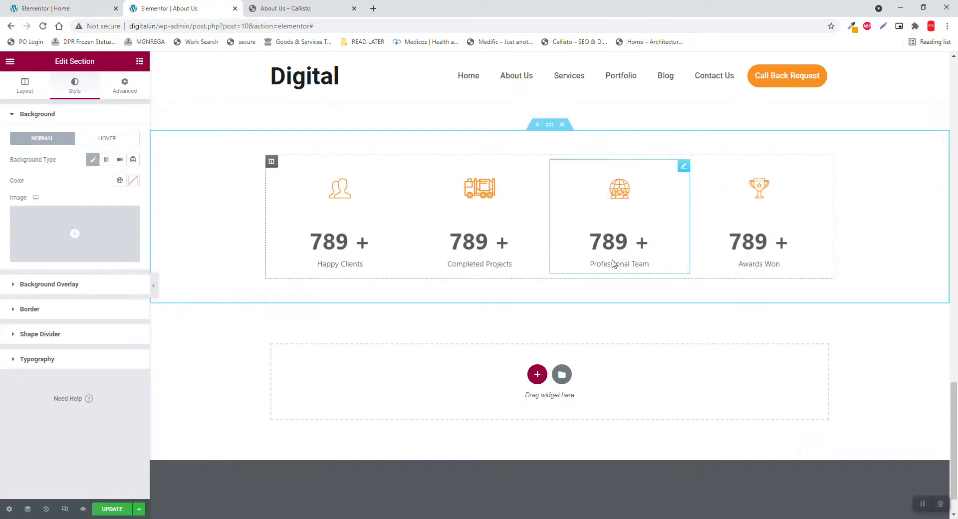
scroll(628, 287, "down", 2)
right_click(648, 298)
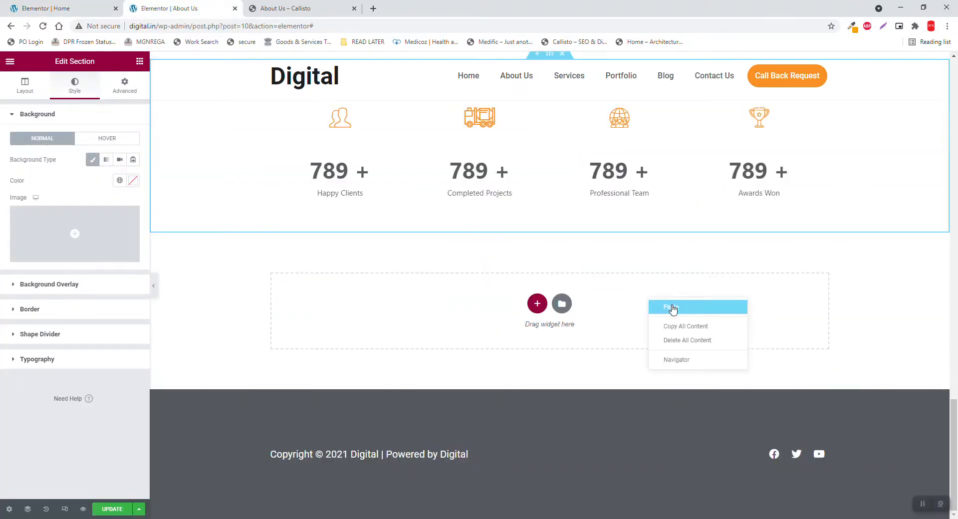
left_click(673, 308)
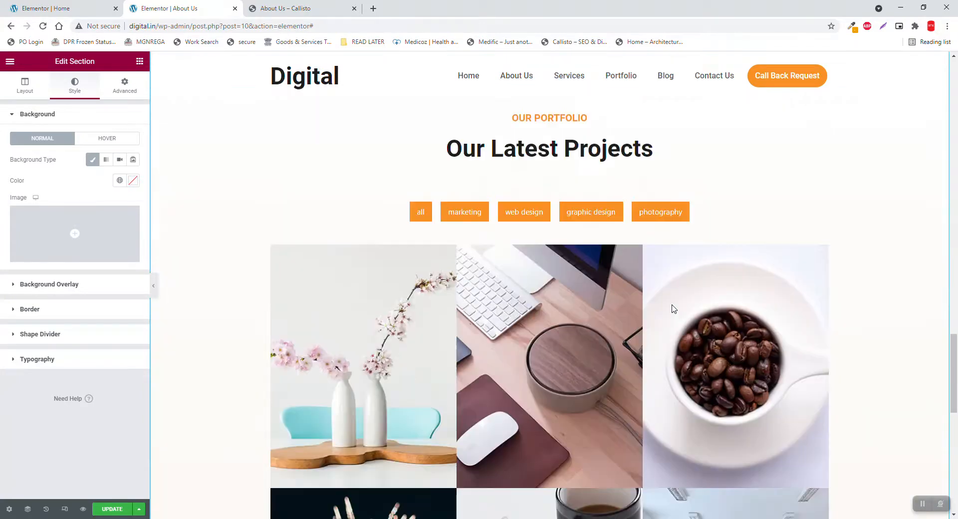
scroll(844, 299, "up", 2)
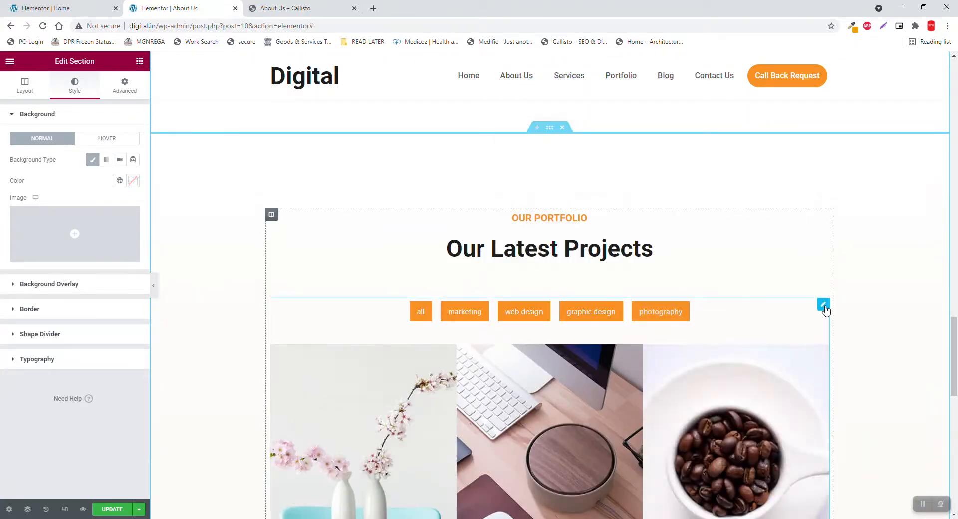
right_click(826, 311)
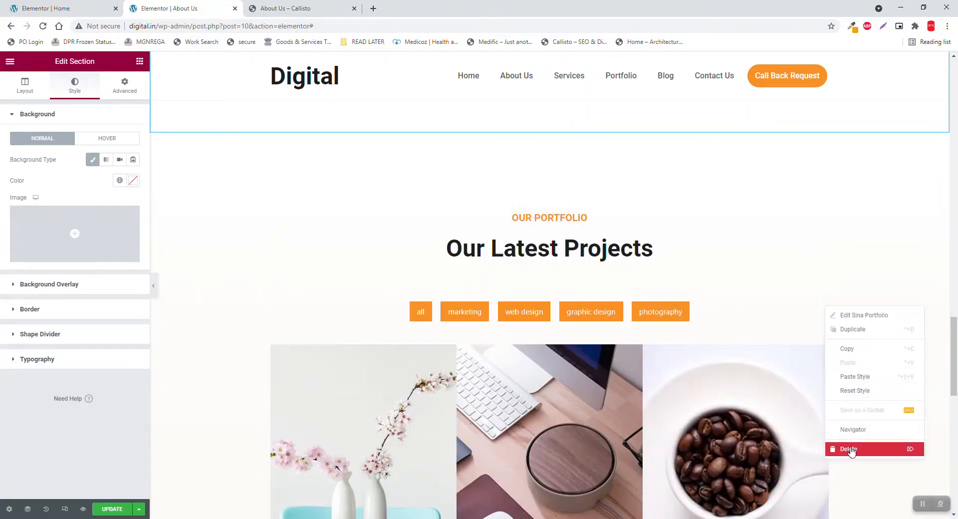
Delete the portfolio gallery and change the subheading to 'OUR TEAM'
left_click(850, 449)
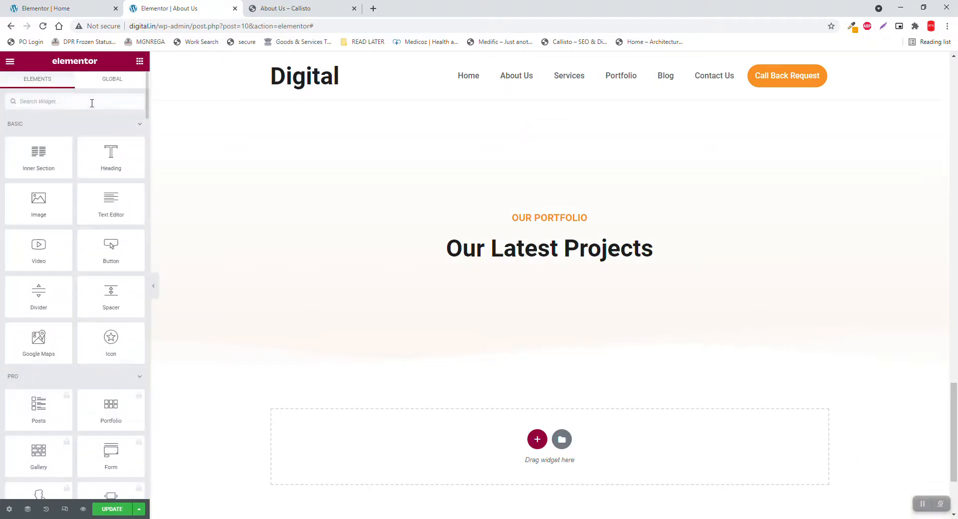
left_click(540, 219)
left_click_drag(70, 149, 2, 106)
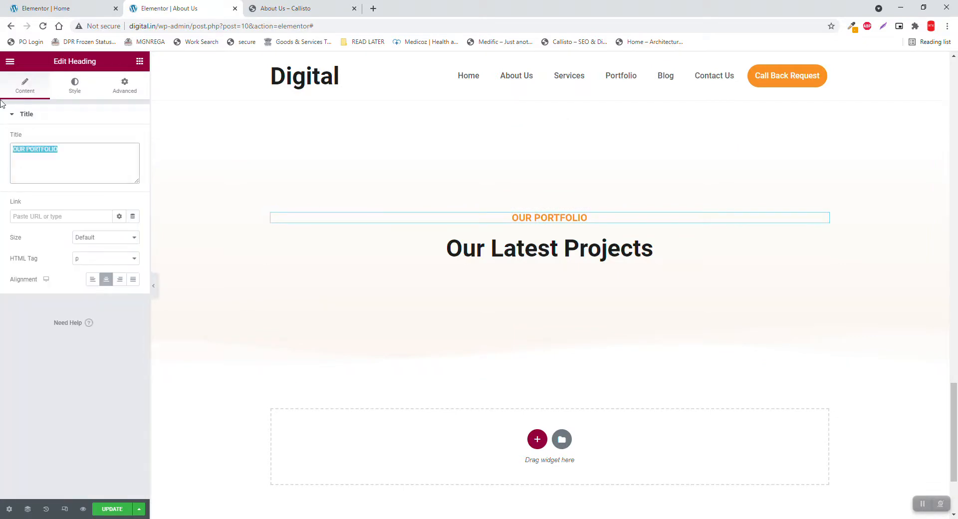
type("OUR TEA")
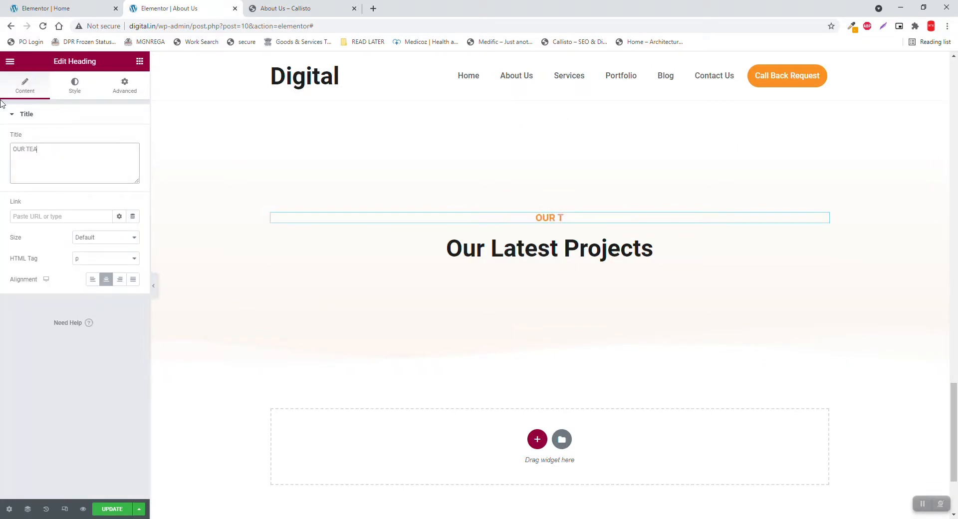
type("M")
Replace the 'Our Latest Projects' heading with 'Meet Our Team' copied from the Callisto demo
left_click(535, 251)
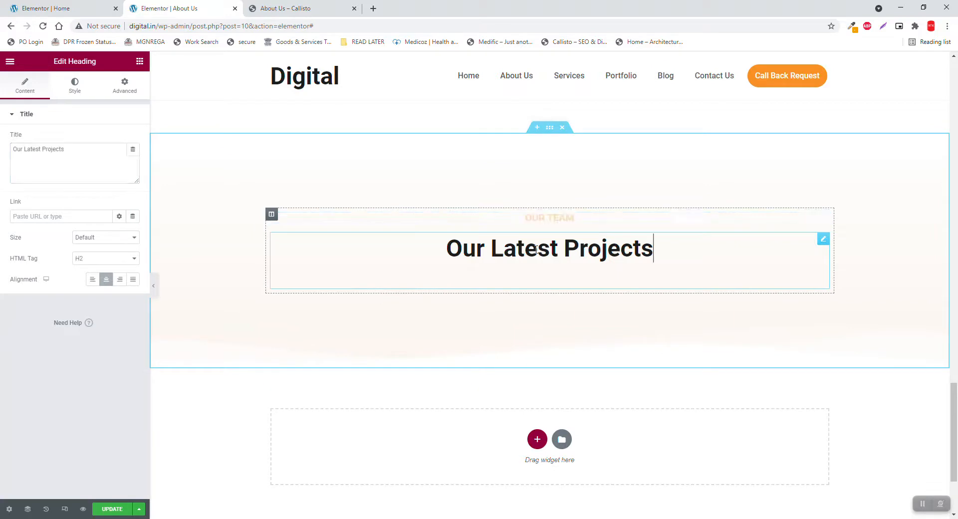
left_click_drag(82, 156, 3, 129)
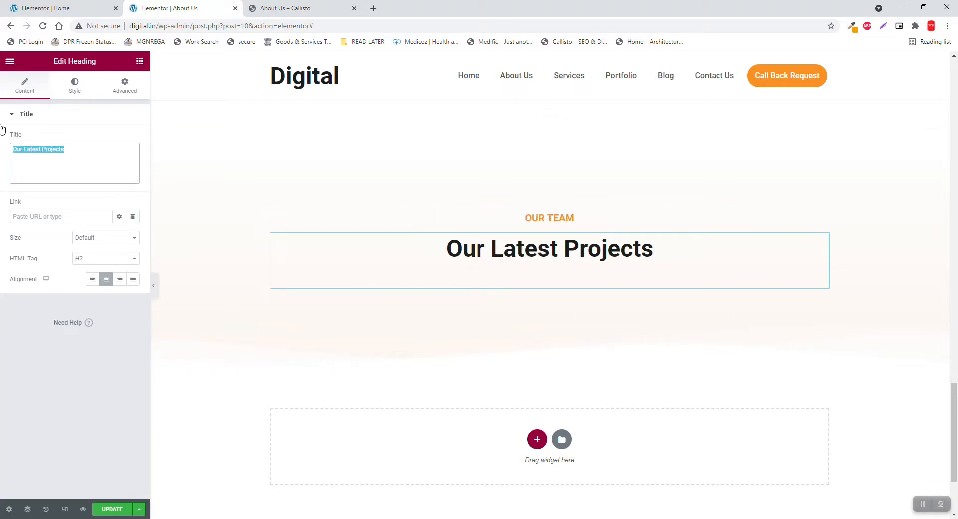
type("sE")
key("BackSpace")
key("BackSpace")
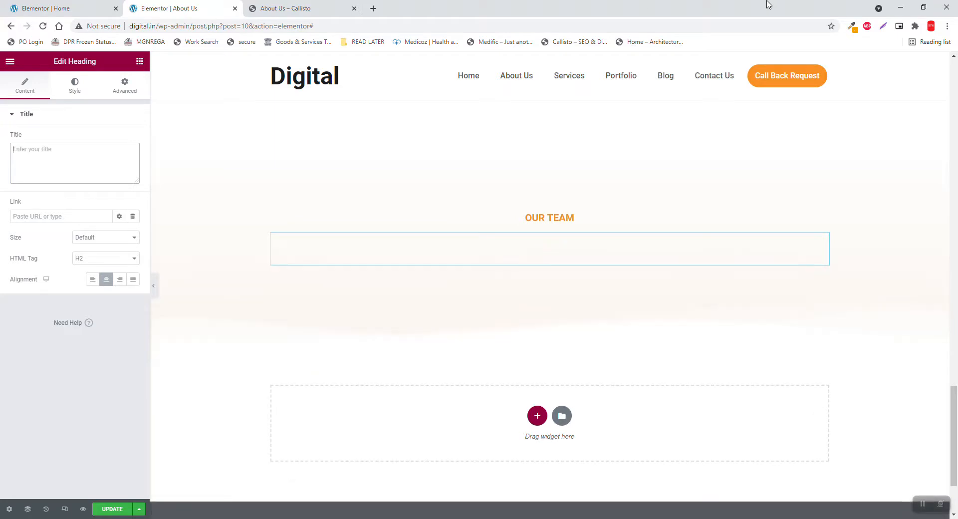
left_click(287, 8)
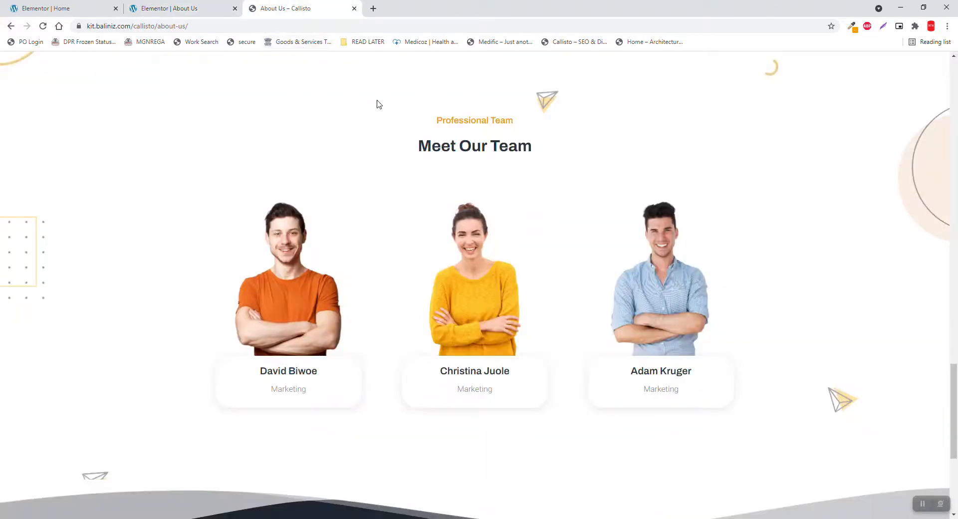
left_click_drag(527, 144, 342, 152)
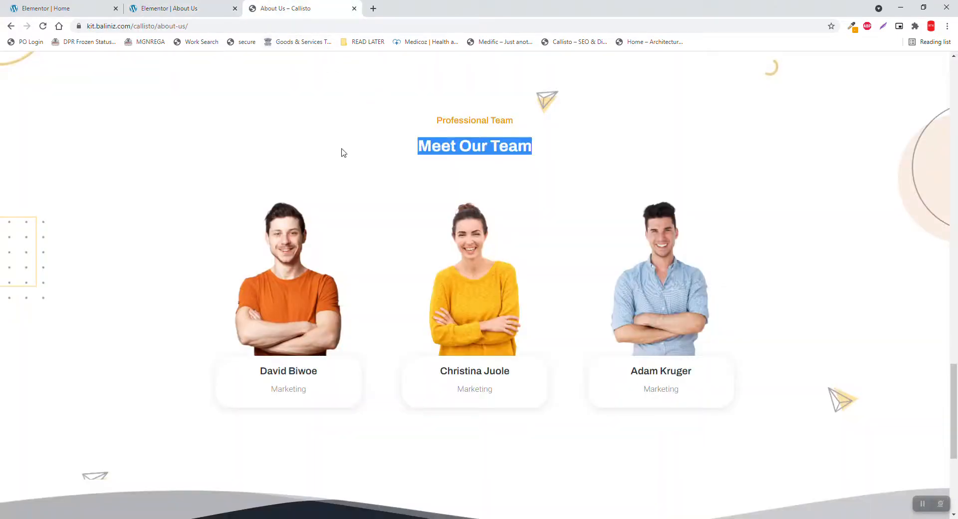
left_click(203, 4)
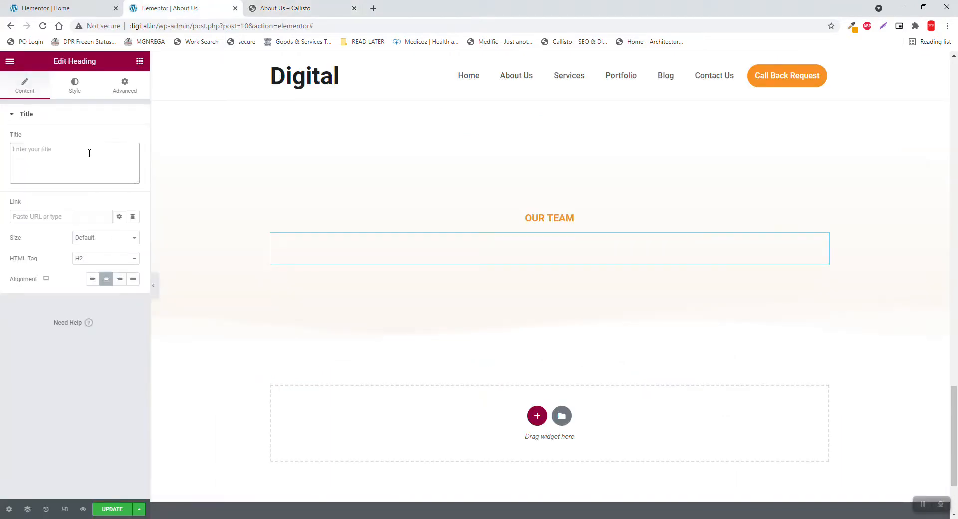
key("ctrl+v")
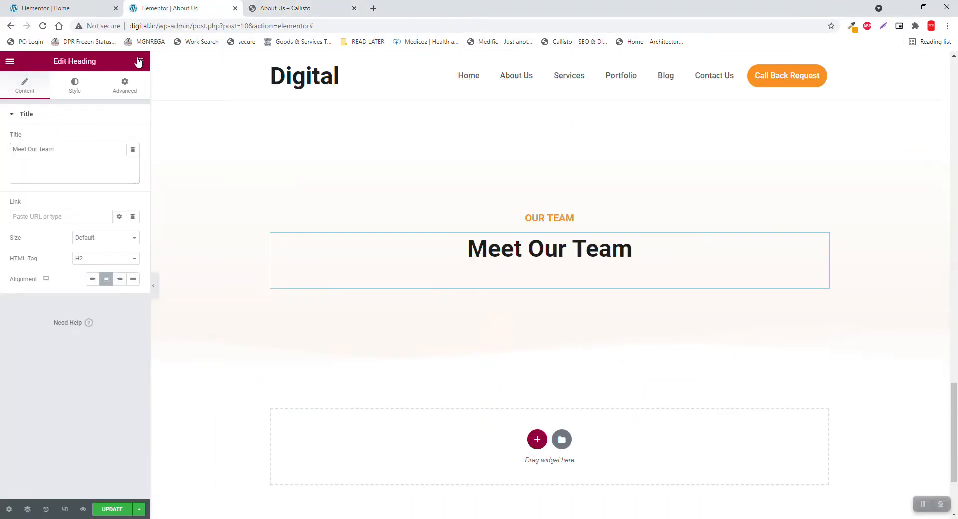
left_click(140, 61)
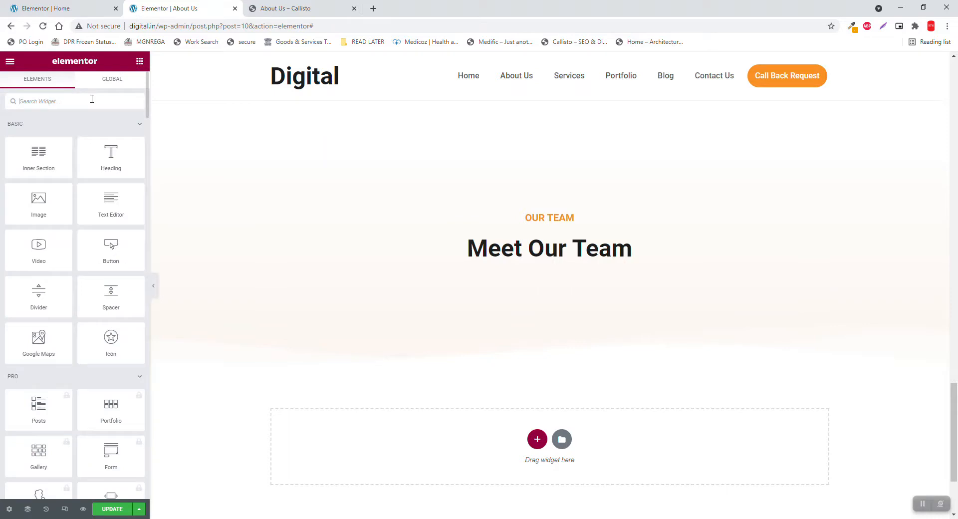
Search the widgets for team and place JKit - Team under the Meet Our Team heading
type("ta")
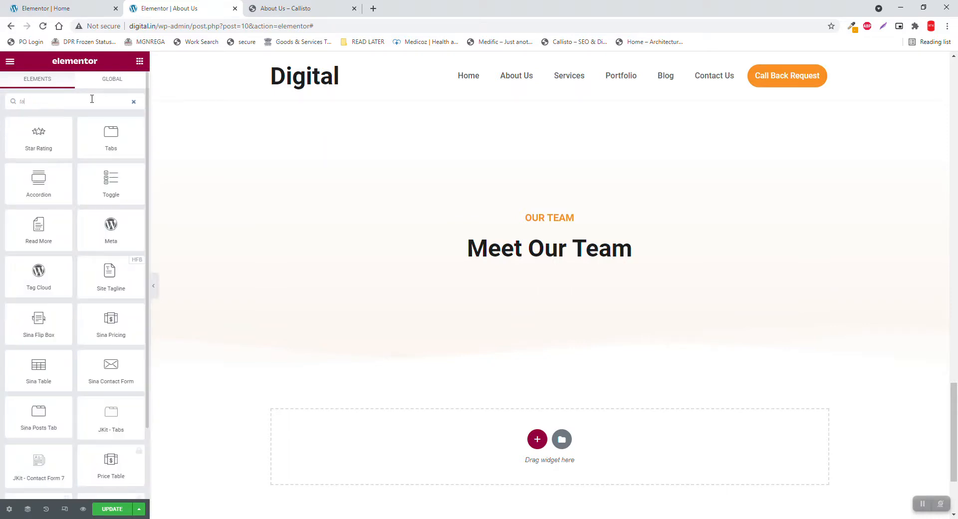
type("eam")
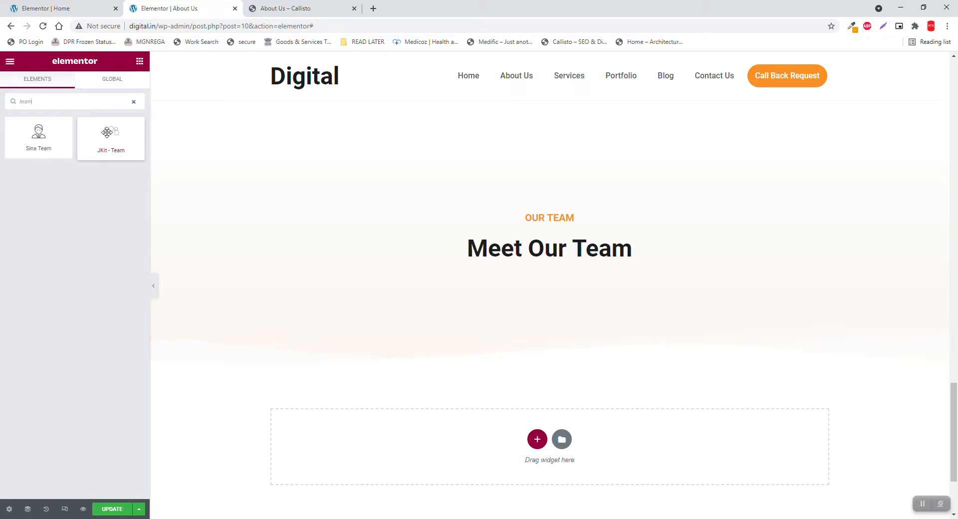
left_click_drag(106, 132, 545, 270)
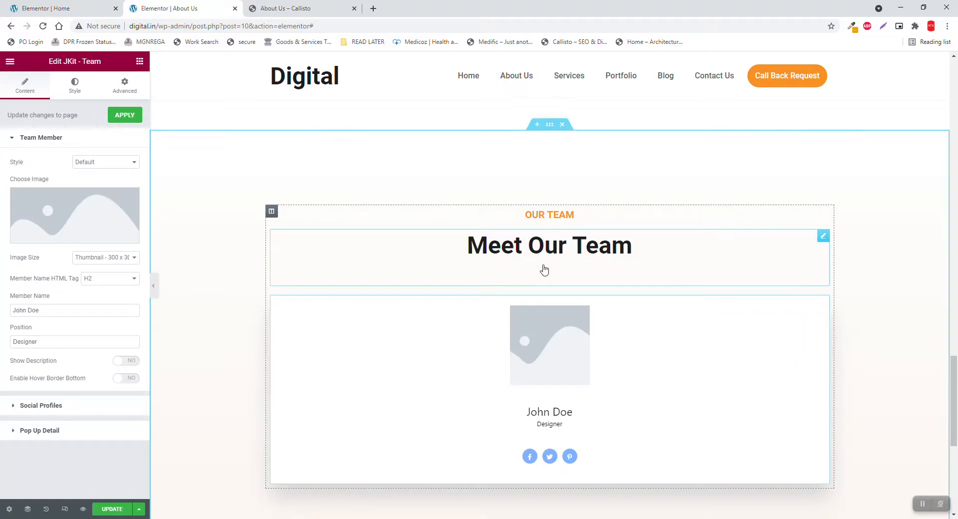
scroll(543, 269, "down", 1)
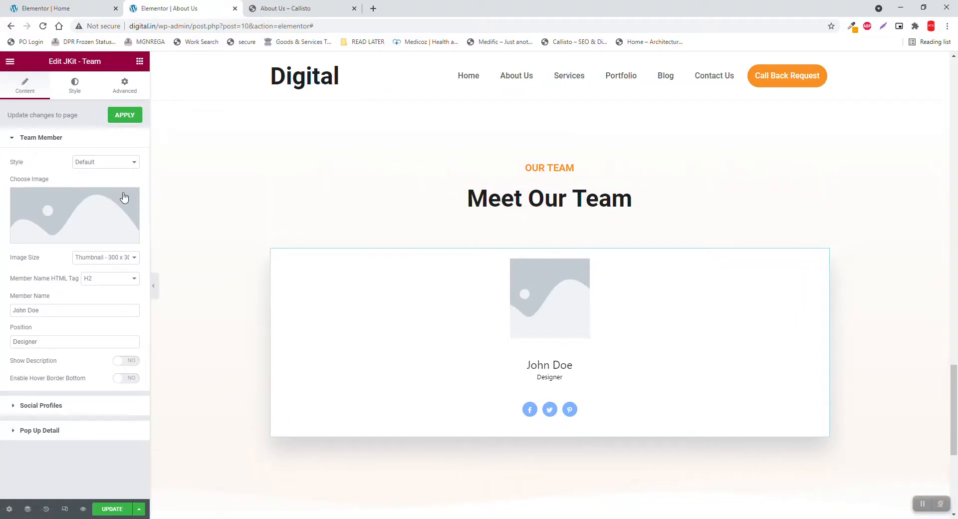
Try the Overlay and Hover on Social card styles, settling on Title & Social Horizontal
left_click(106, 162)
left_click(107, 180)
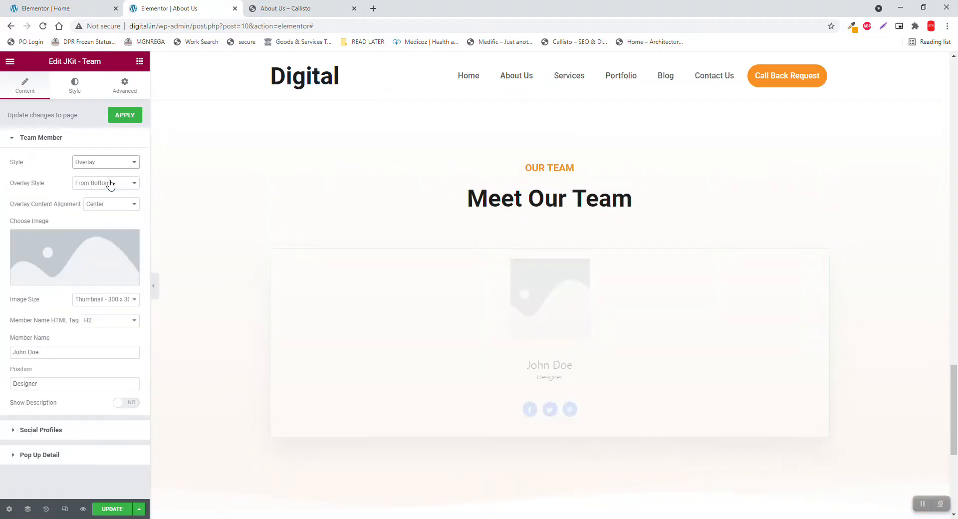
scroll(427, 228, "down", 3)
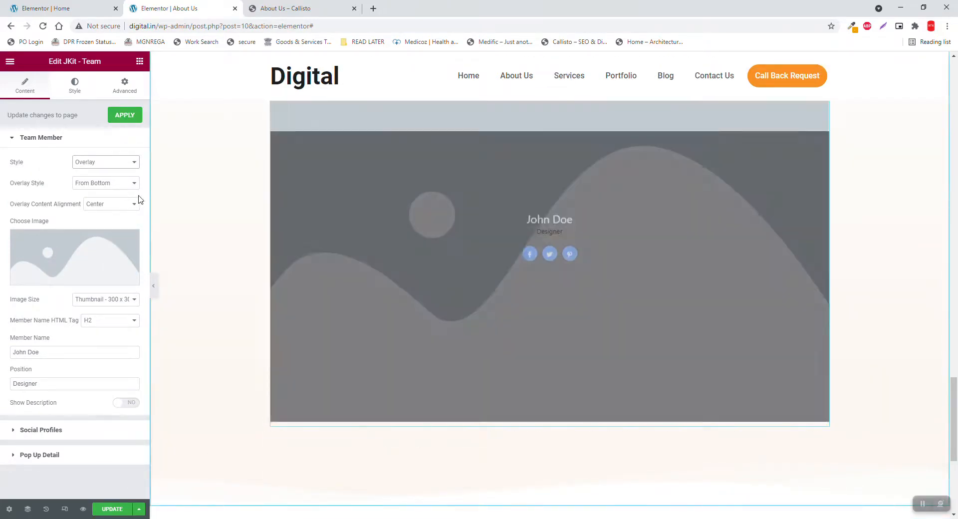
left_click(106, 163)
left_click(105, 188)
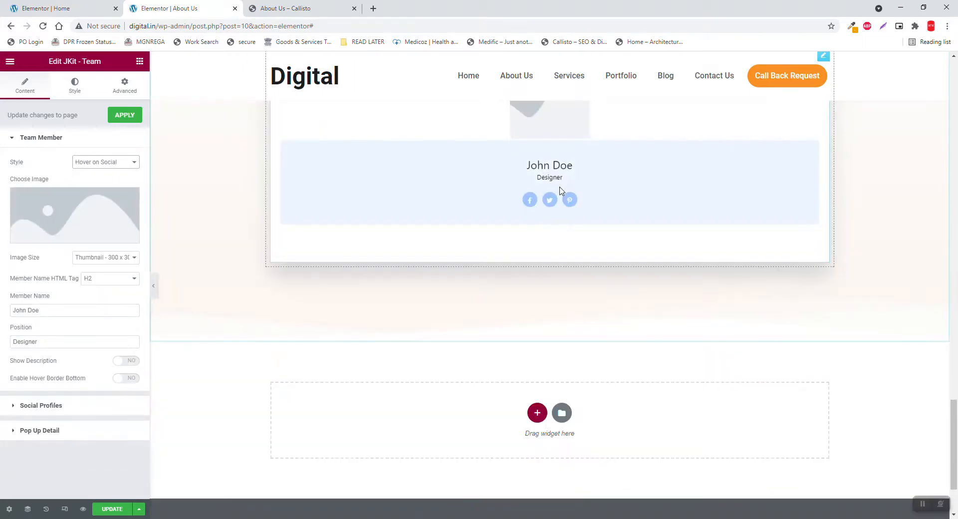
scroll(514, 299, "up", 3)
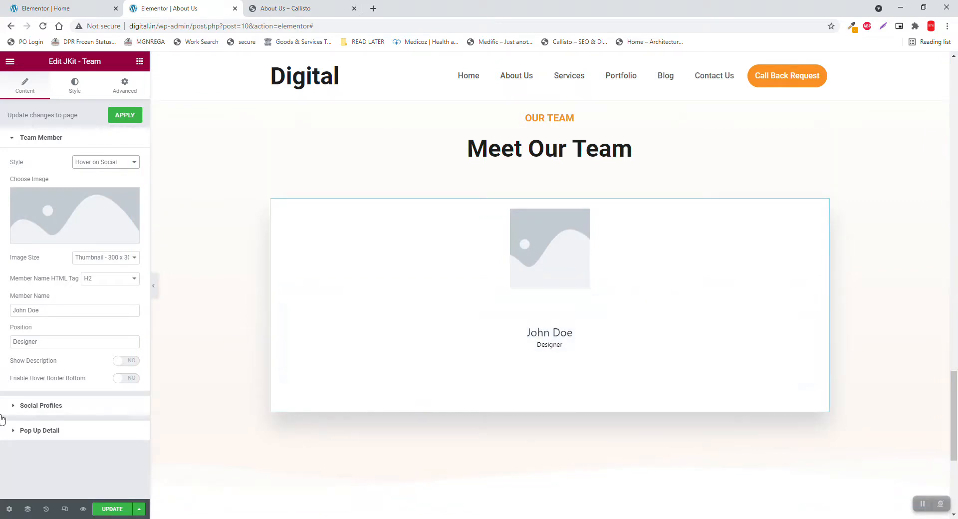
left_click(100, 162)
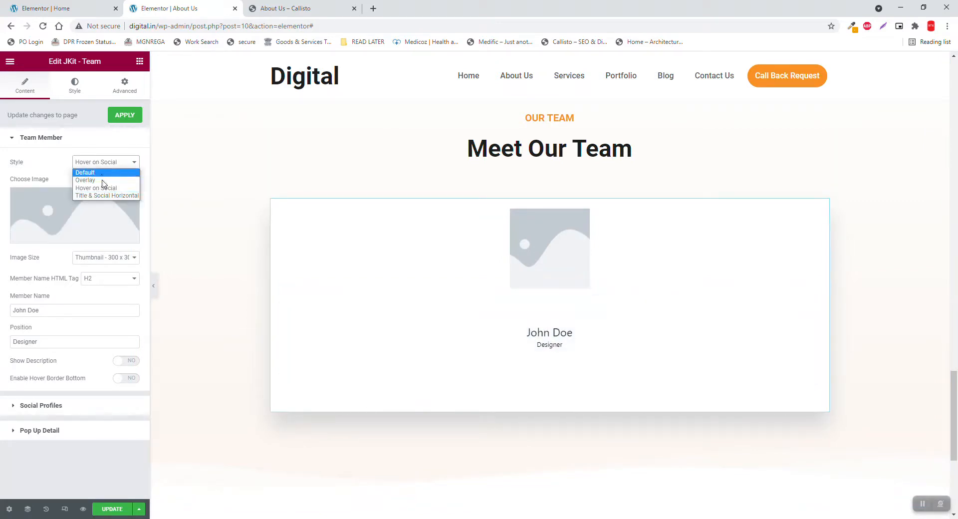
left_click(109, 196)
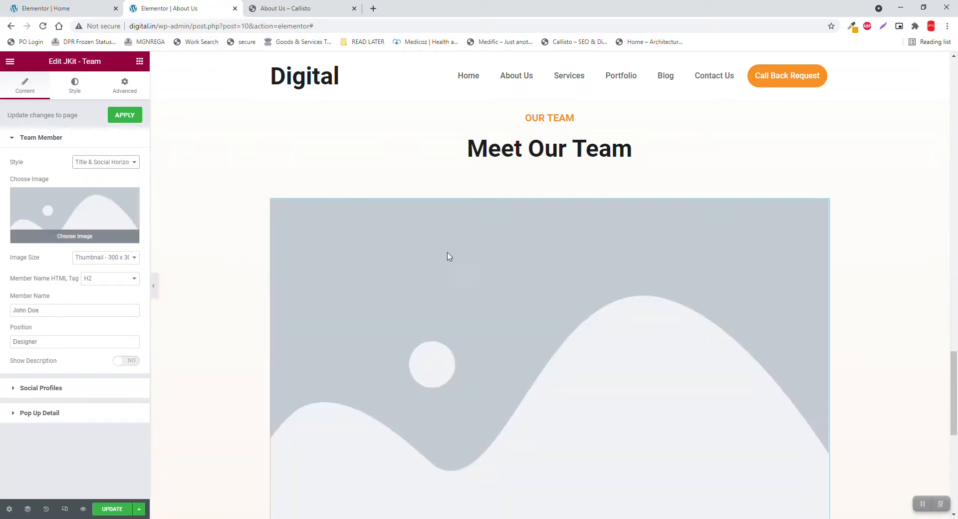
scroll(738, 252, "down", 3)
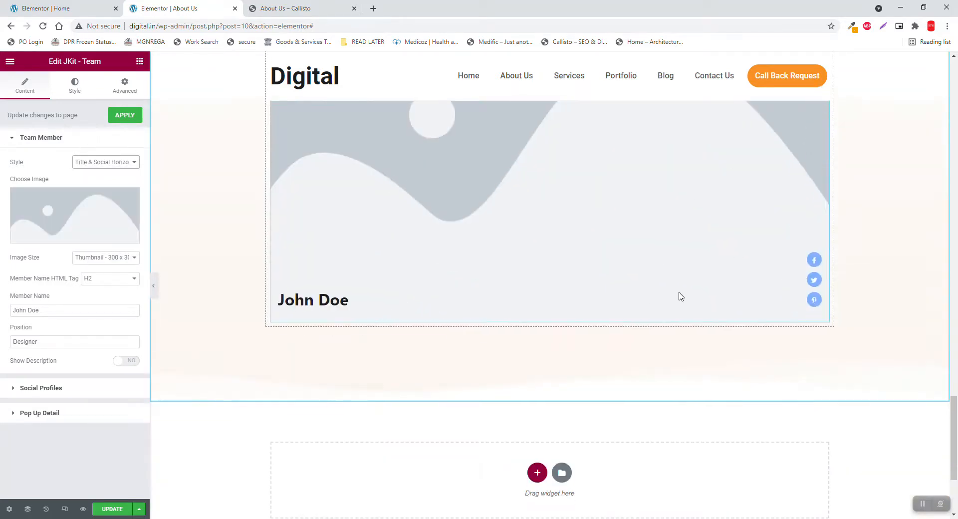
scroll(588, 342, "up", 3)
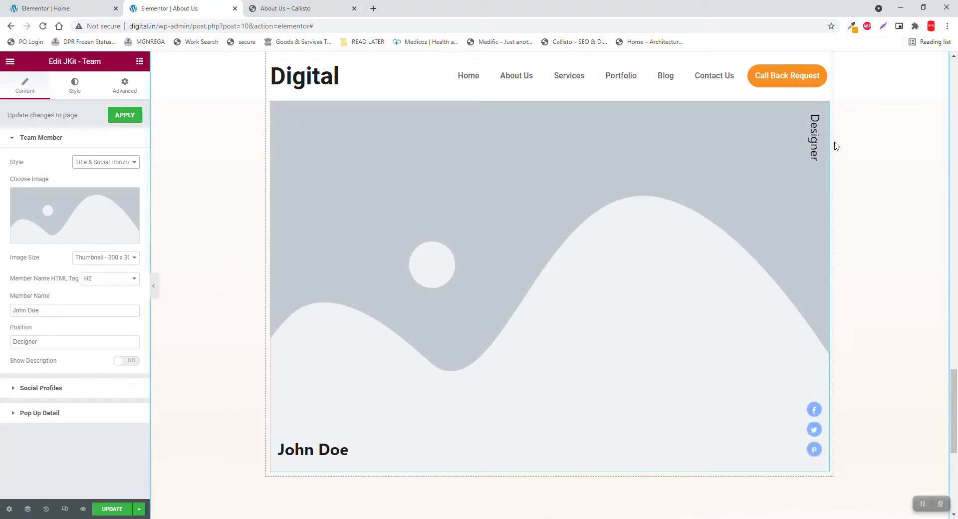
right_click(823, 107)
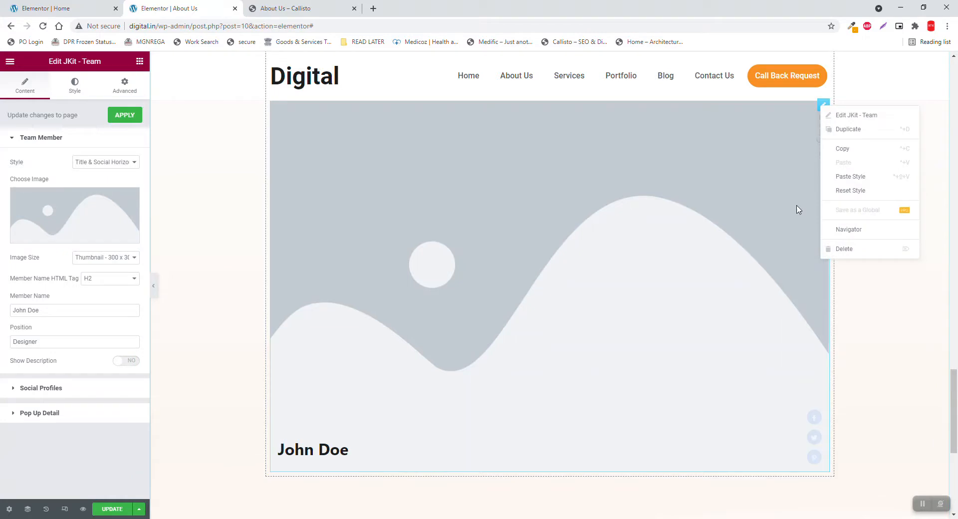
Replace the JKit team widget with a Sina Team widget under the heading
left_click(826, 251)
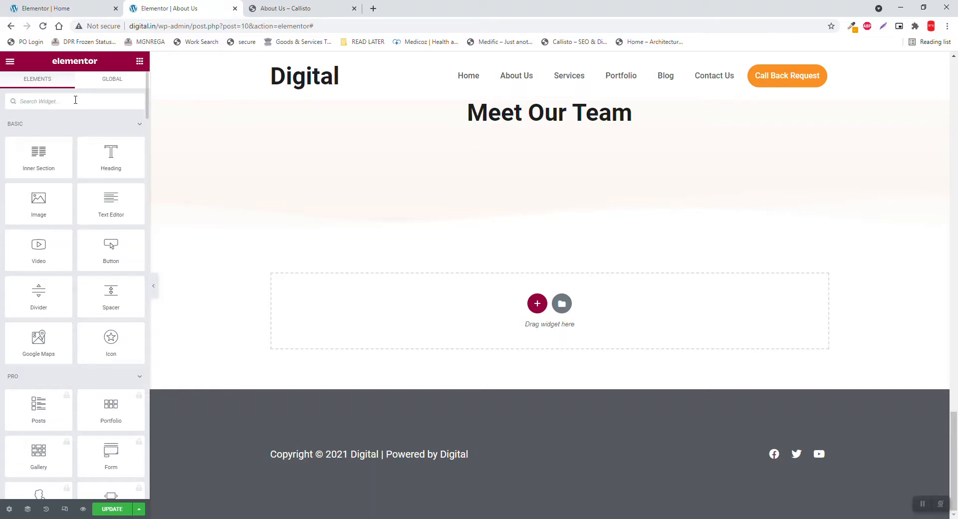
left_click(75, 101)
type("sina team")
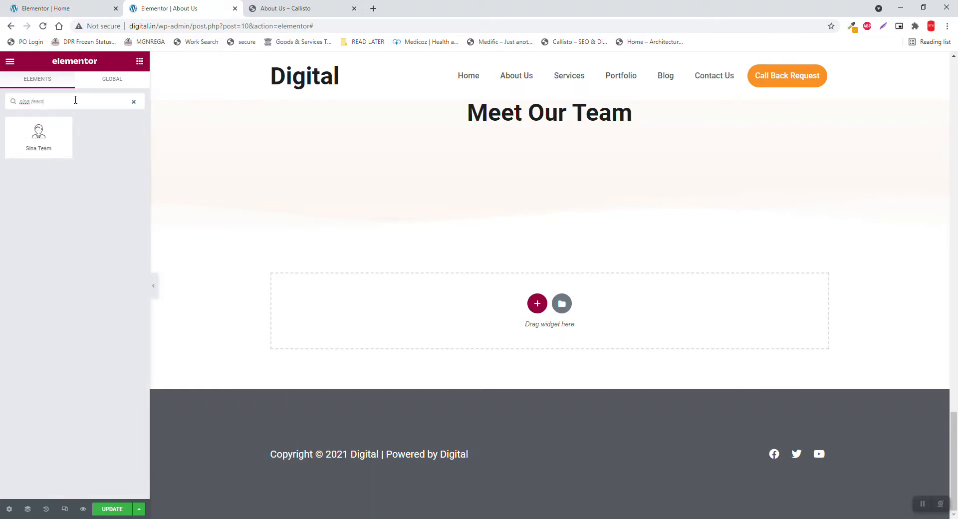
left_click_drag(52, 134, 607, 143)
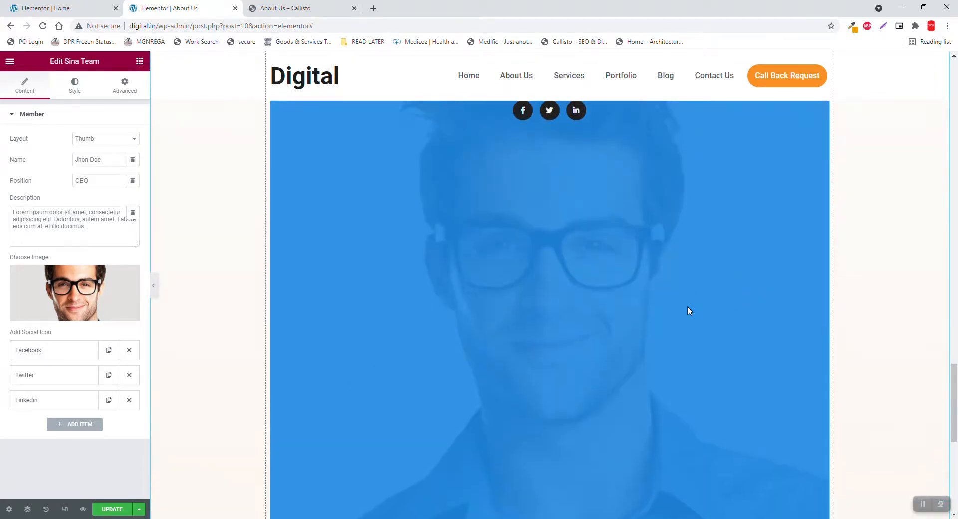
Scroll back to the Sina Team card and show its Style settings
scroll(688, 309, "up", 3)
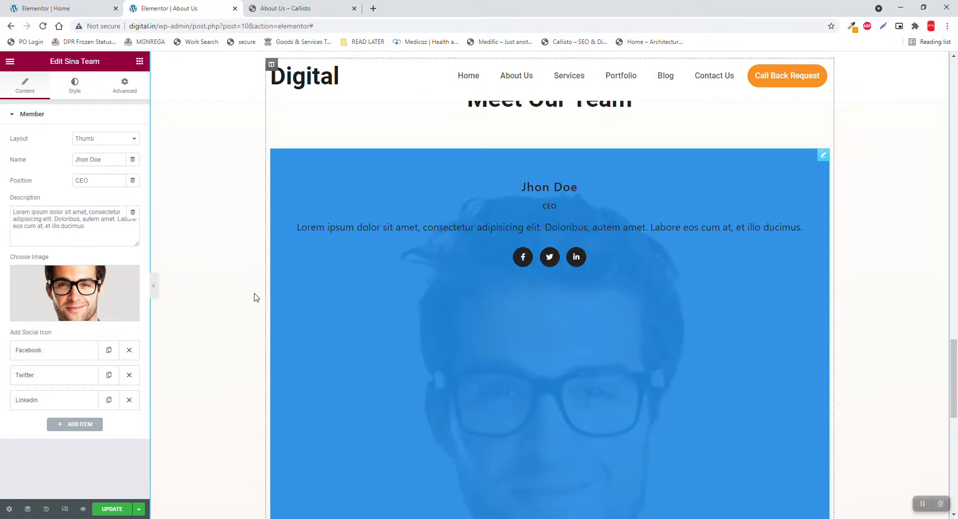
scroll(615, 260, "down", 5)
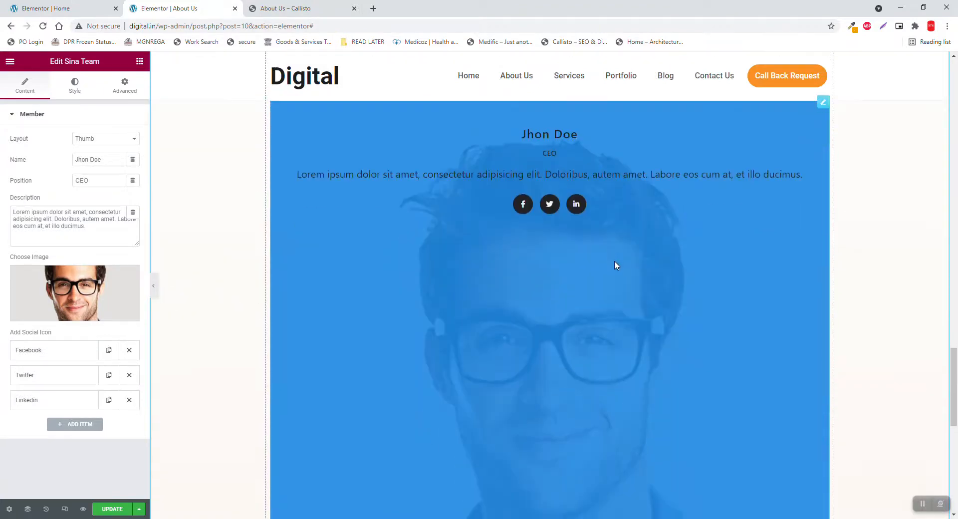
scroll(615, 261, "up", 5)
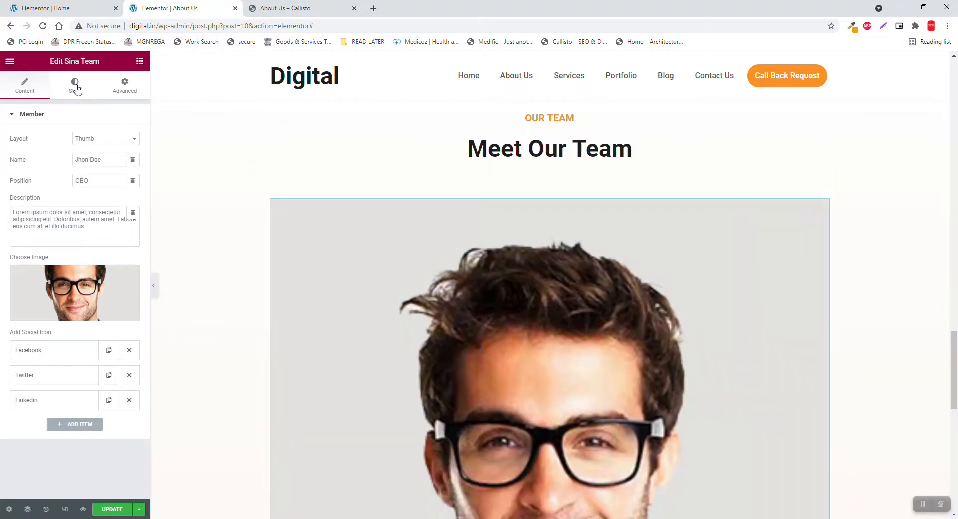
left_click(76, 88)
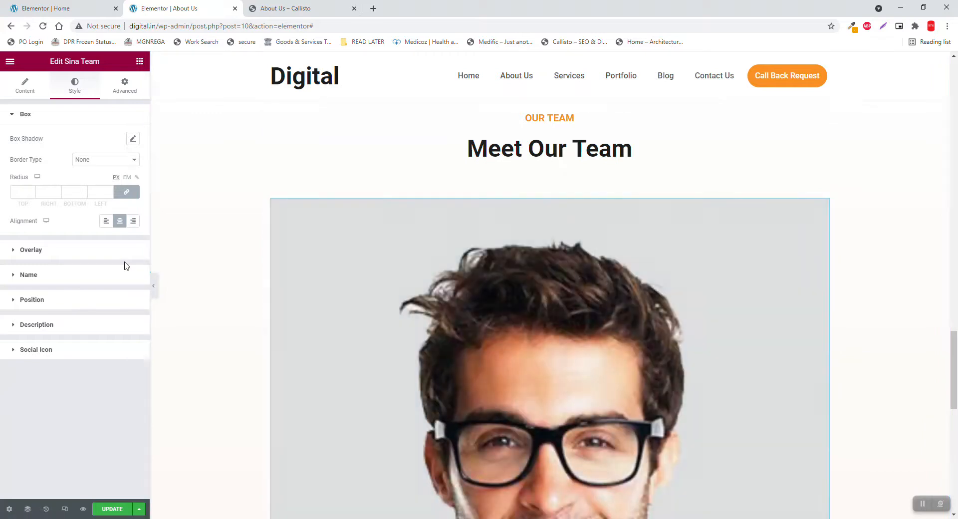
Set the card overlay to the Accent orange global colour with reduced opacity
left_click(56, 250)
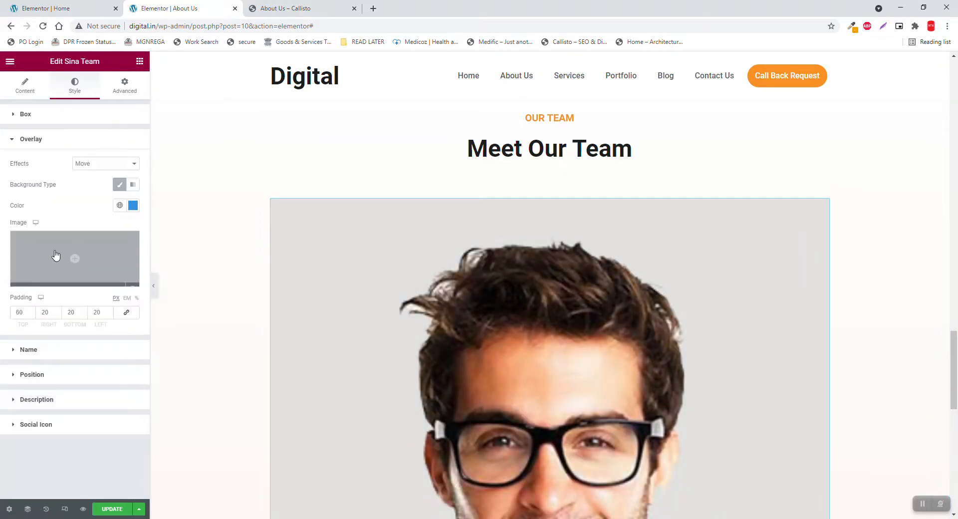
left_click(120, 205)
left_click(59, 307)
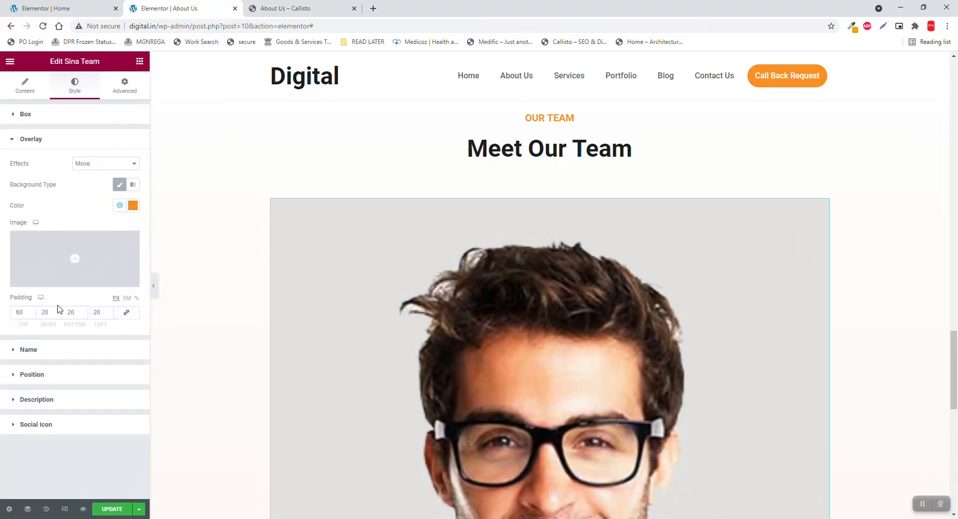
mouse_move(537, 315)
scroll(538, 314, "down", 2)
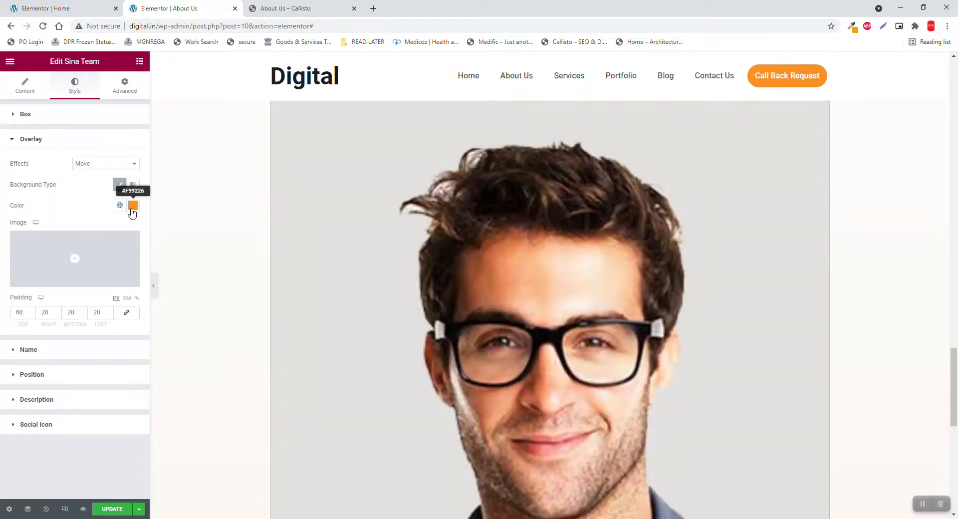
left_click(133, 206)
left_click_drag(132, 344, 105, 344)
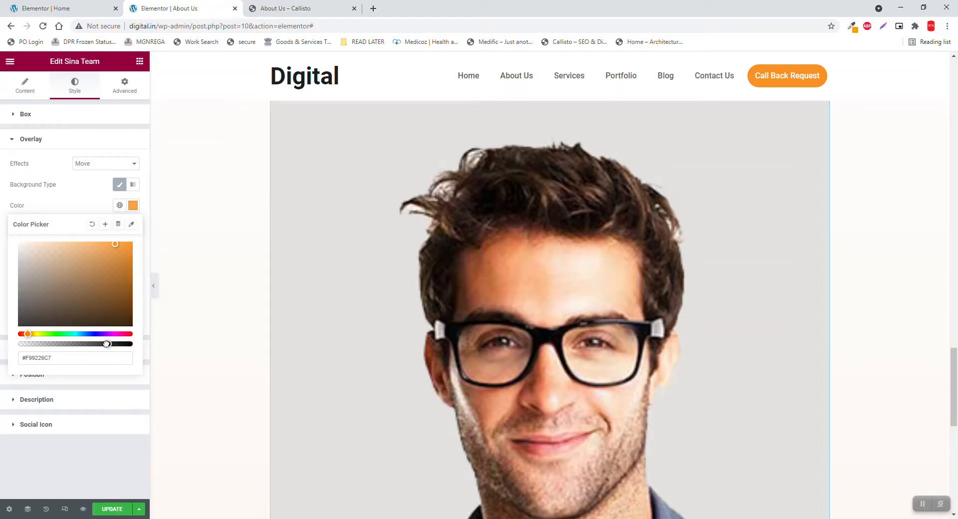
mouse_move(586, 303)
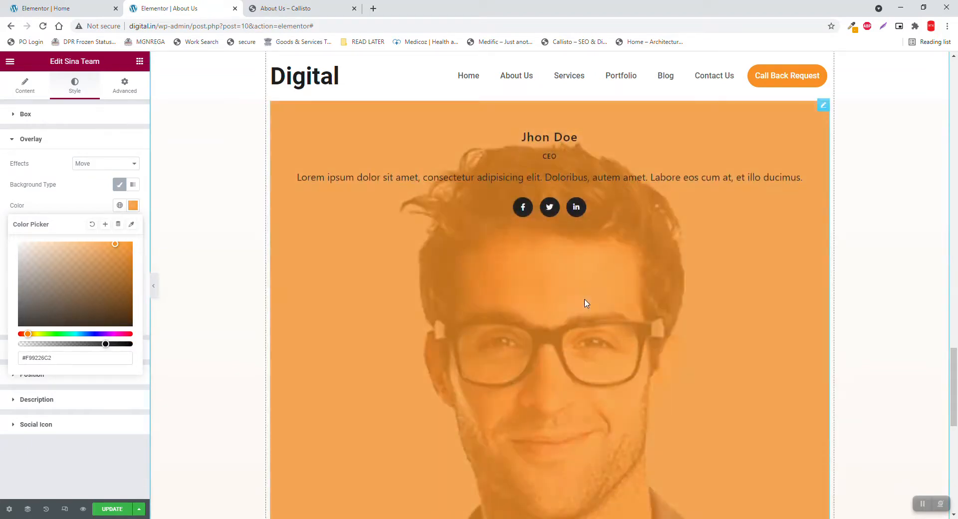
left_click(213, 219)
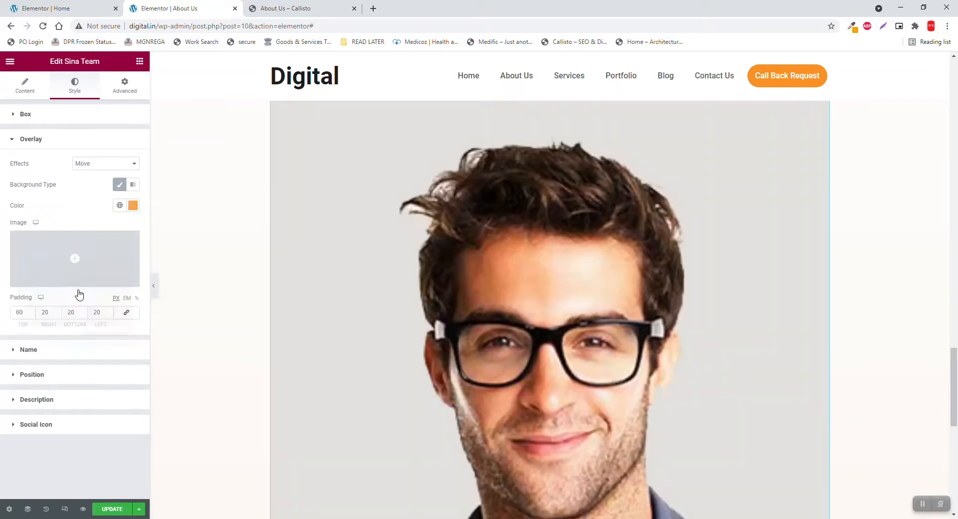
Make the name, position and description text white (#FFFFFF)
left_click(56, 350)
left_click(133, 188)
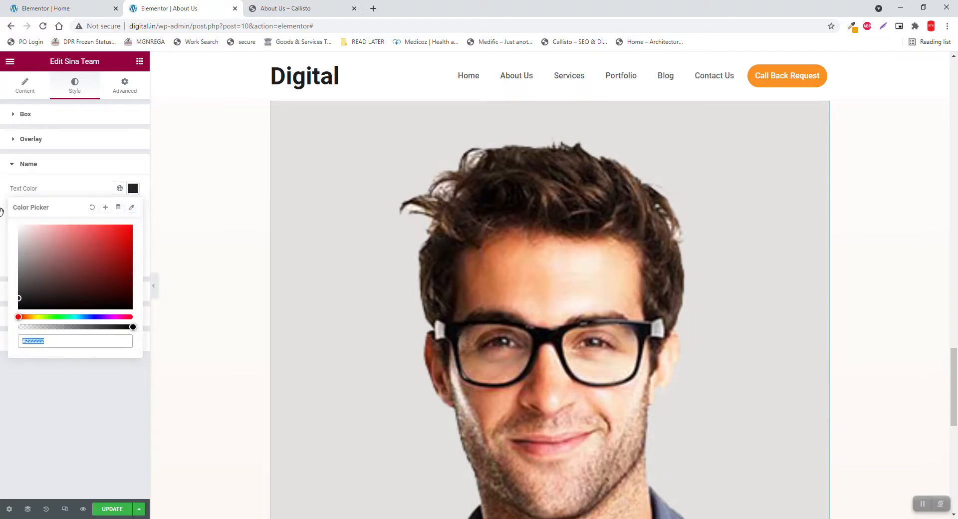
left_click(90, 167)
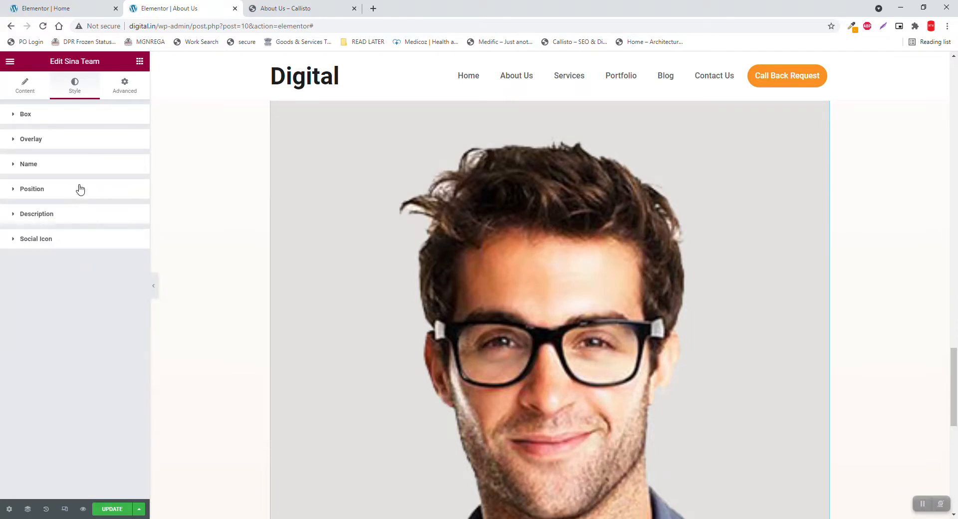
left_click(80, 189)
left_click(133, 213)
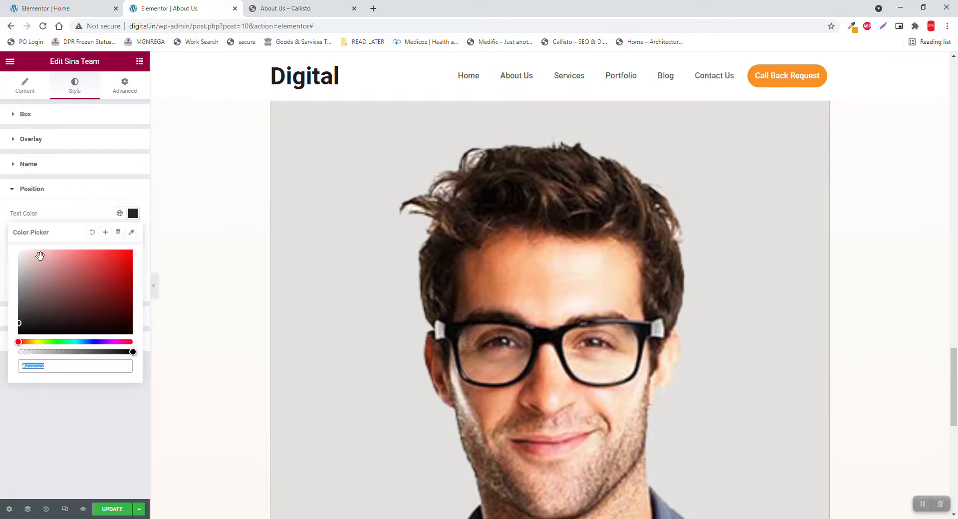
type("#FFFFFF")
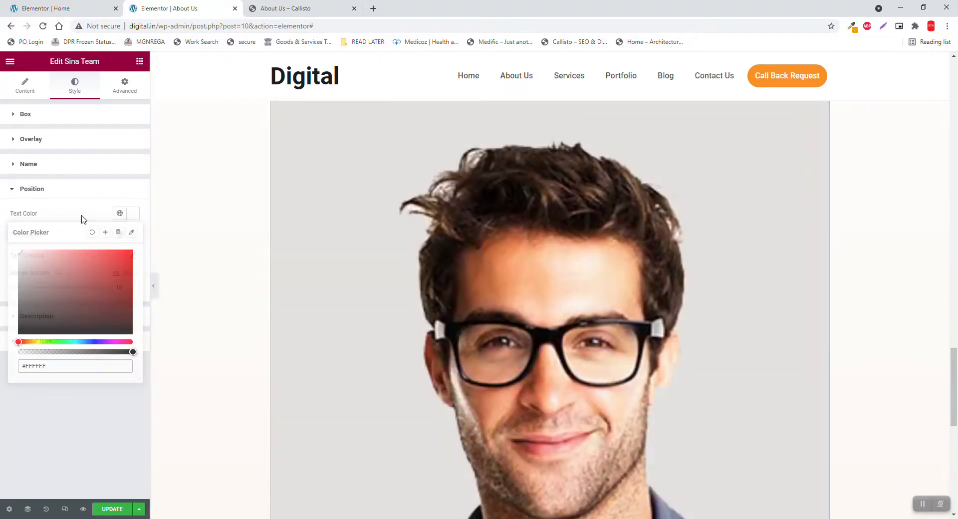
left_click(82, 217)
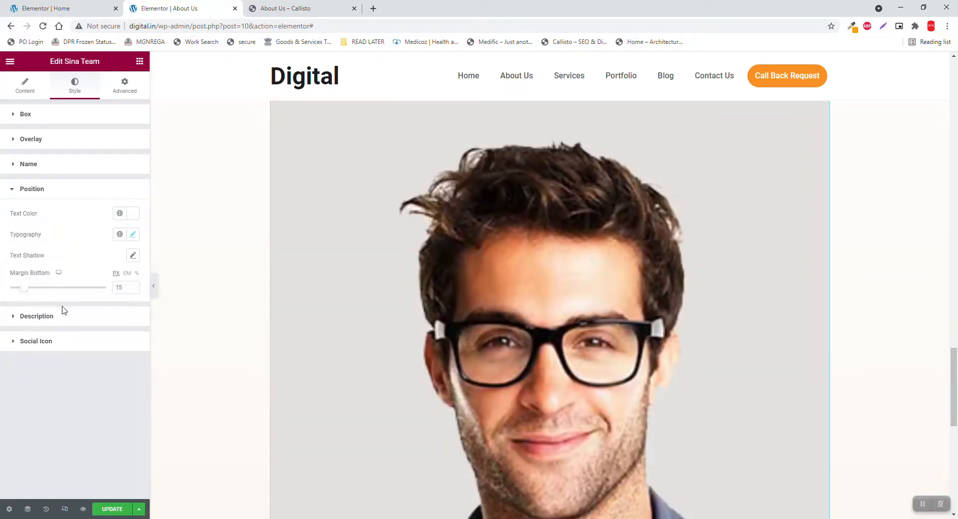
left_click(63, 316)
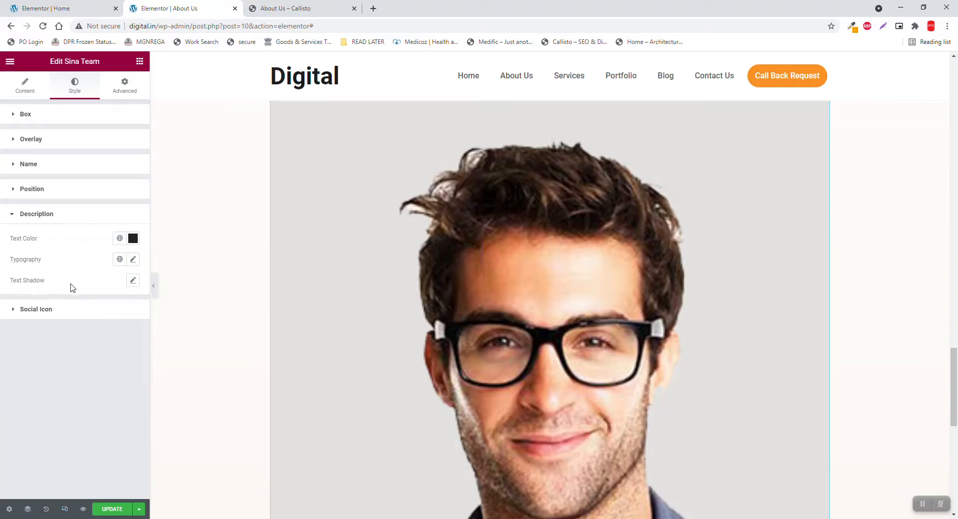
left_click(133, 238)
left_click(68, 218)
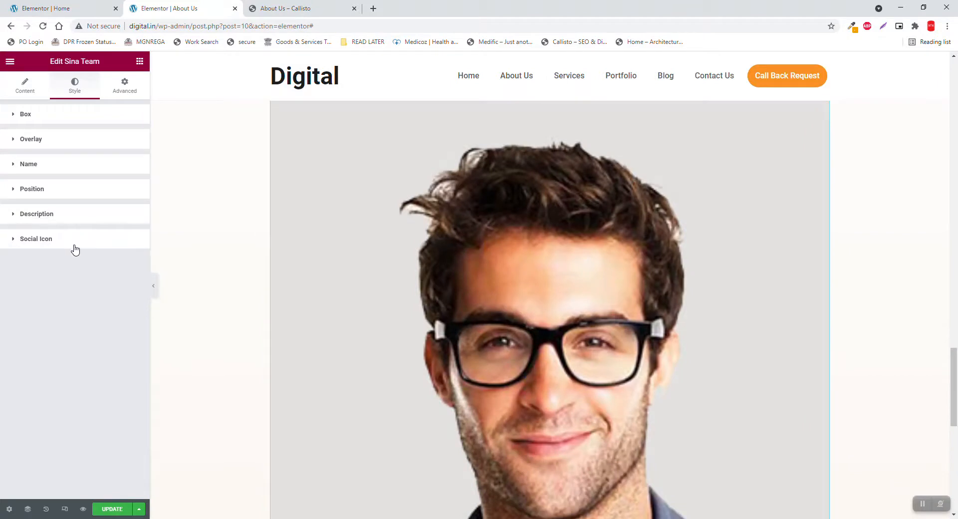
left_click(75, 247)
Set the social icons' Hover icon colour to the global Accent orange
left_click(75, 247)
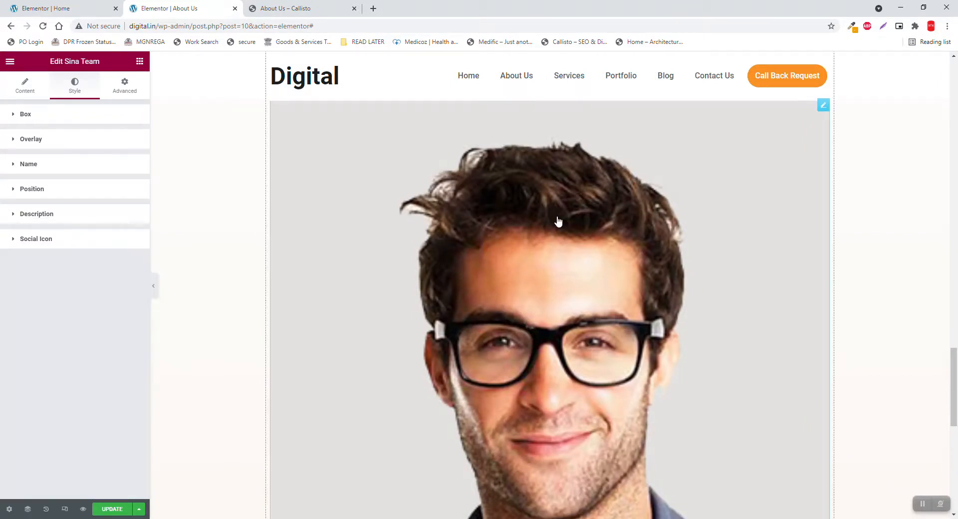
mouse_move(559, 214)
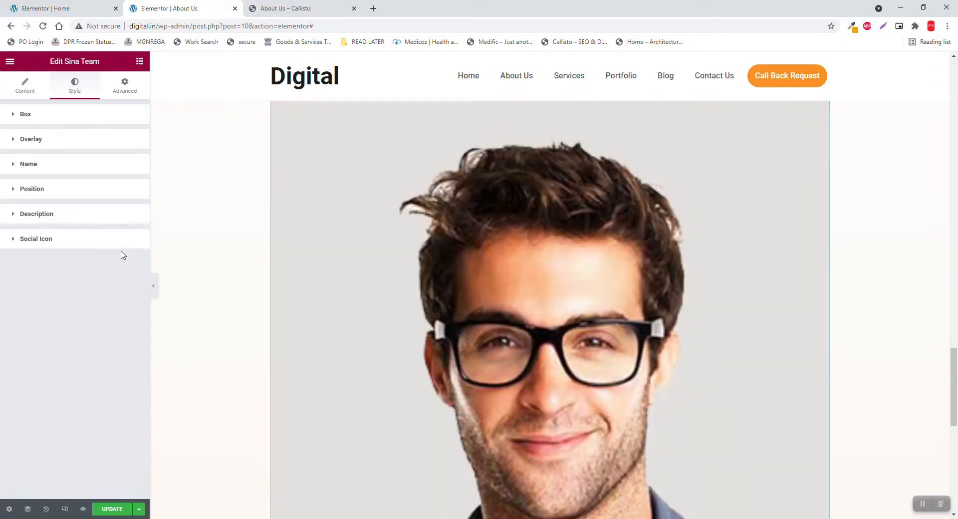
left_click(94, 244)
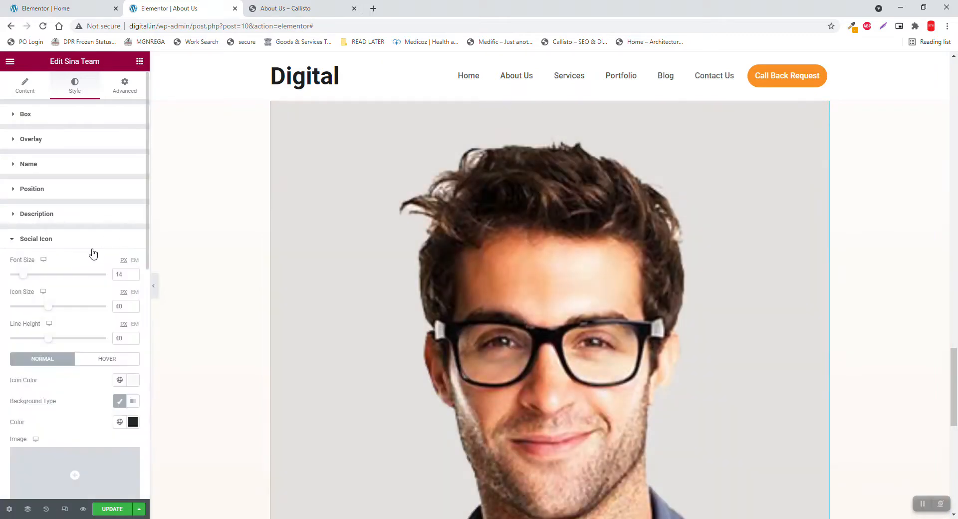
scroll(116, 324, "down", 6)
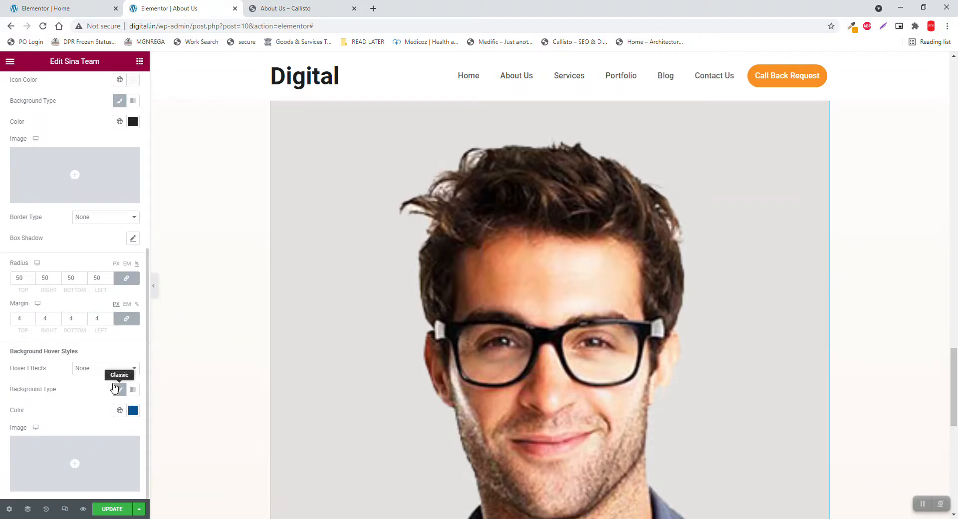
scroll(108, 343, "up", 2)
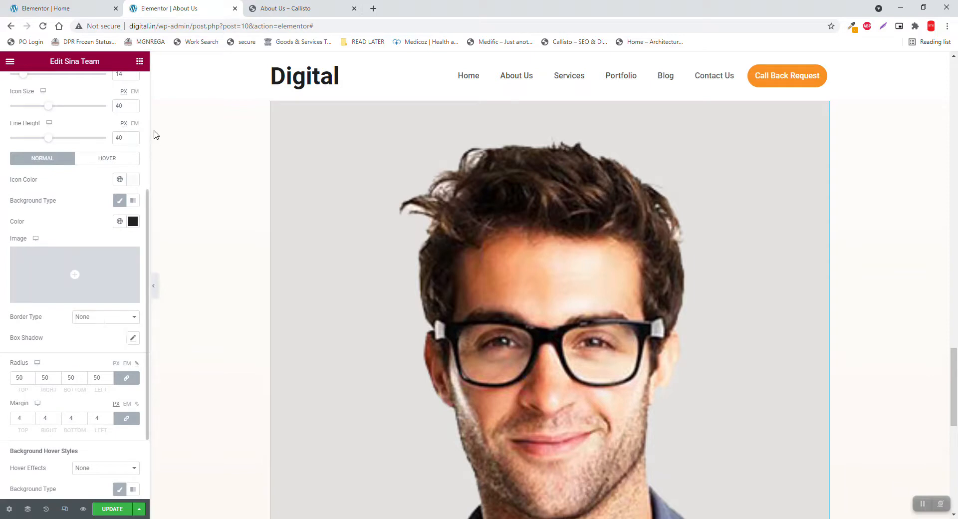
left_click(118, 160)
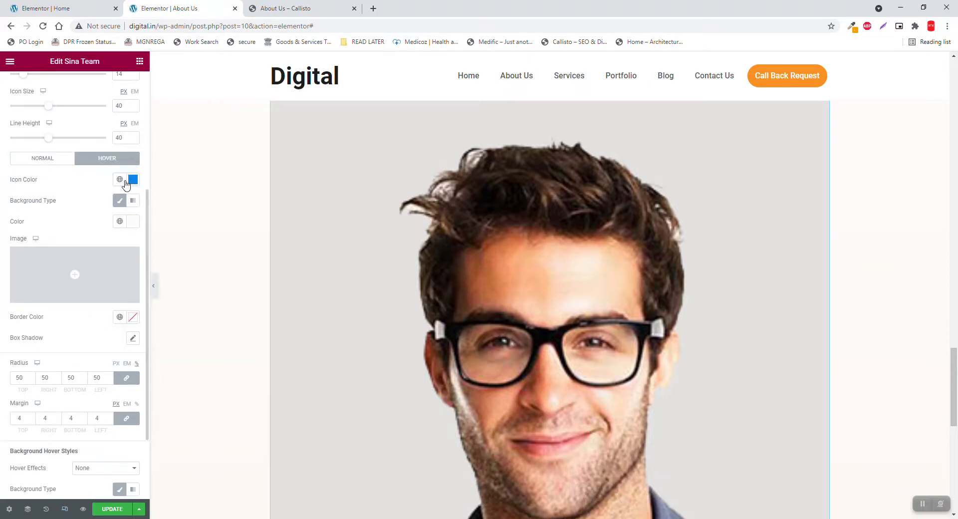
left_click(123, 181)
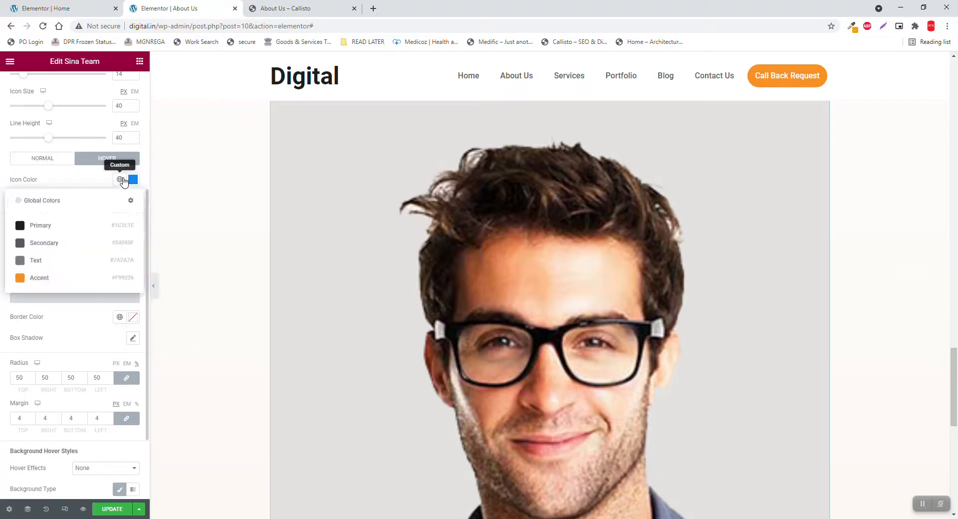
left_click(69, 277)
mouse_move(494, 226)
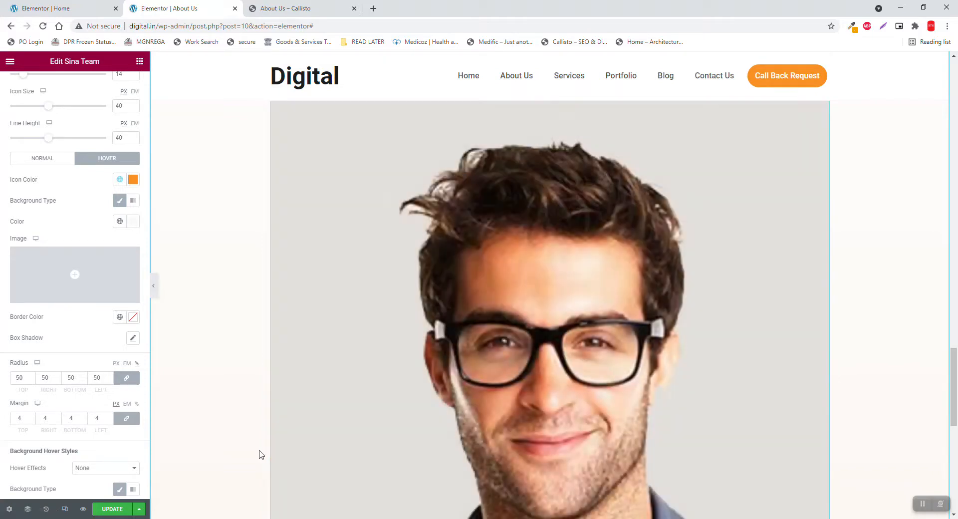
mouse_move(460, 391)
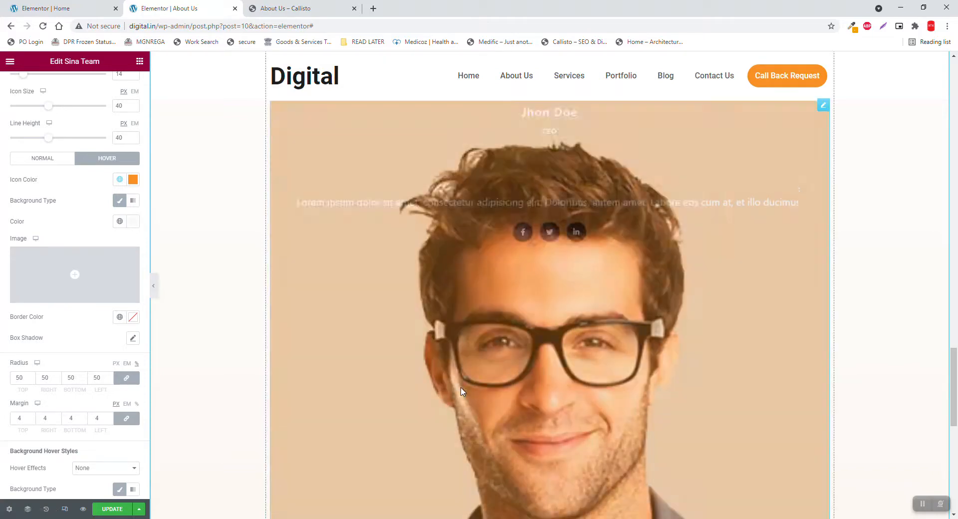
scroll(460, 391, "down", 6)
scroll(466, 385, "up", 7)
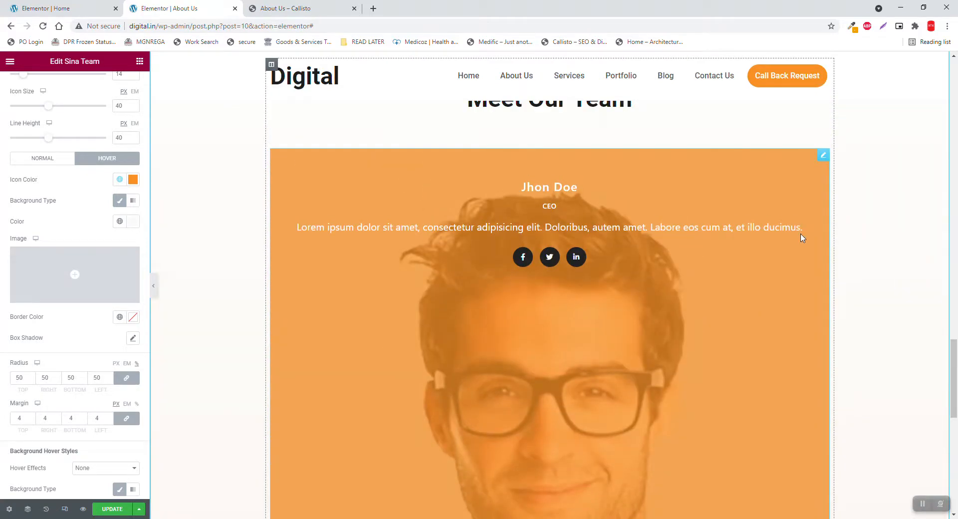
scroll(131, 124, "up", 5)
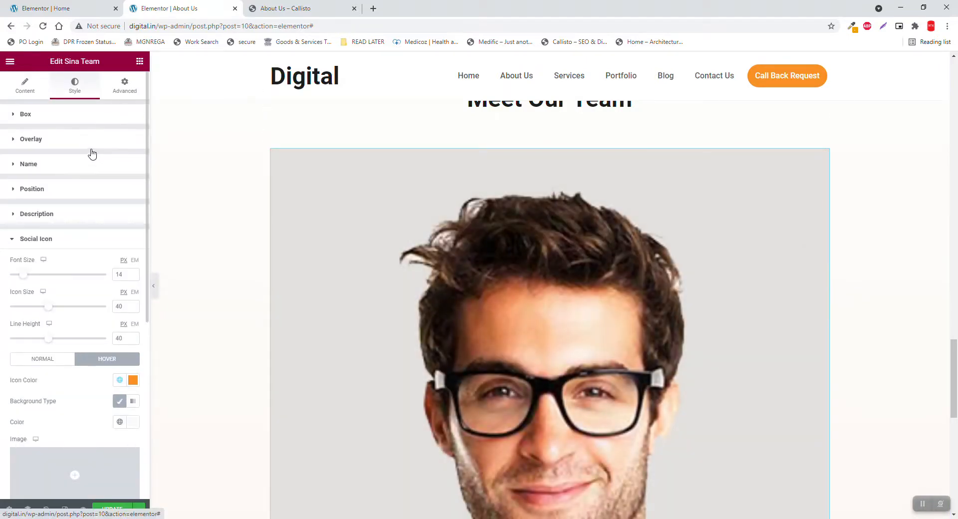
left_click(123, 86)
Give the Sina Team card a 10px margin on all sides and a 10px border radius
left_click(100, 151)
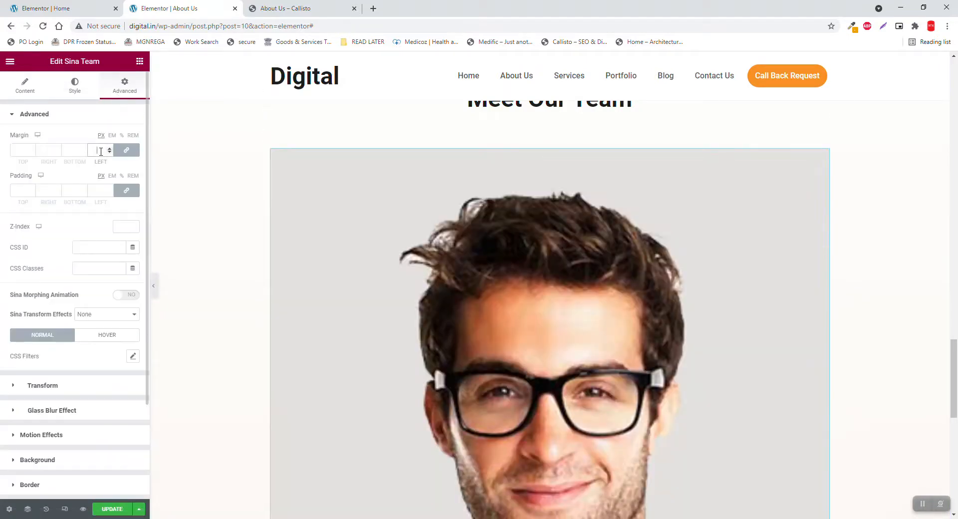
type("10")
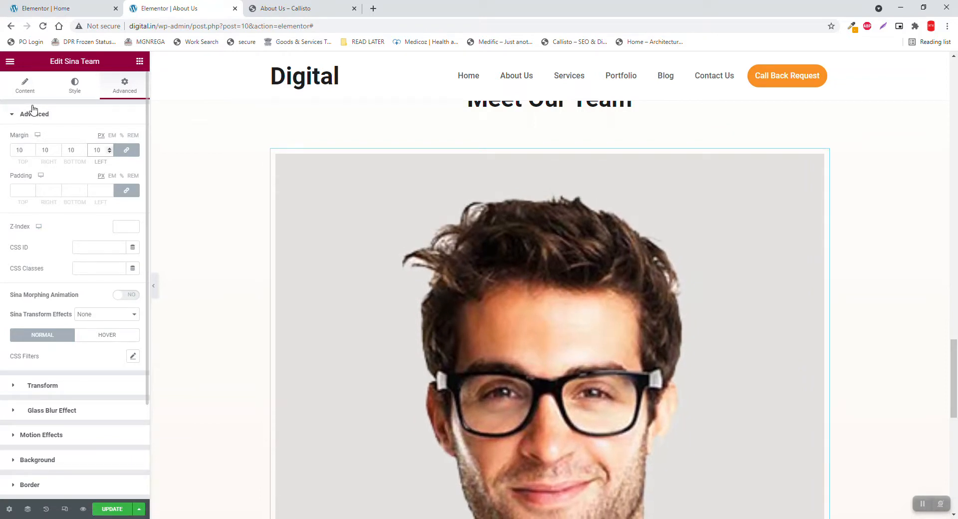
left_click(71, 91)
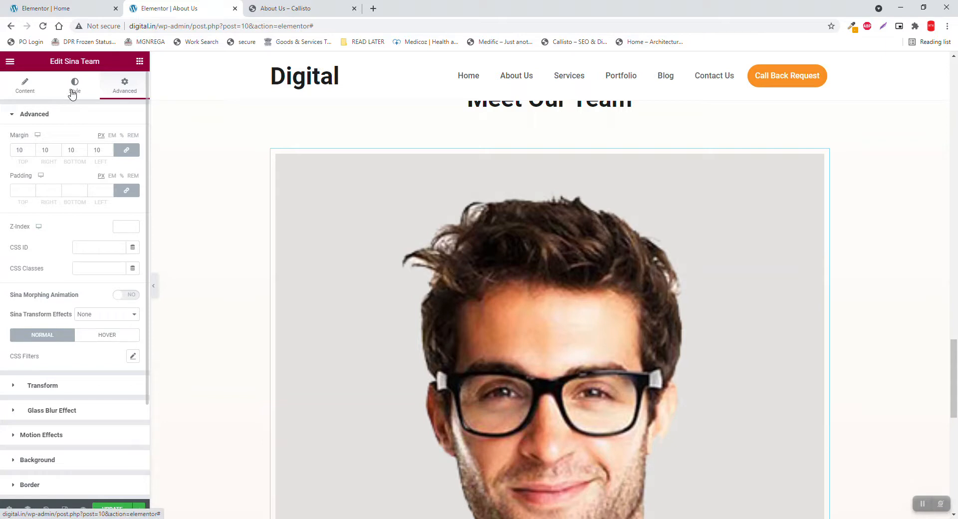
left_click(18, 190)
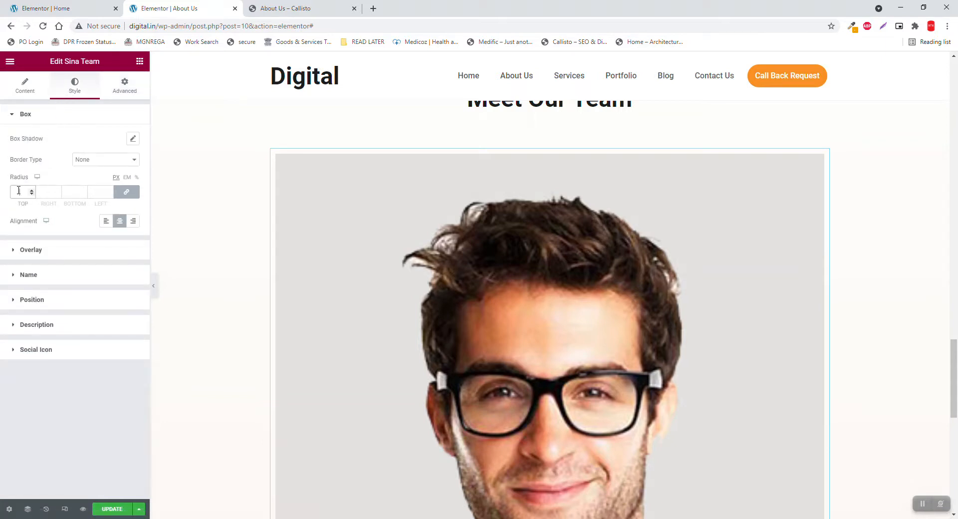
type("10")
left_click(128, 95)
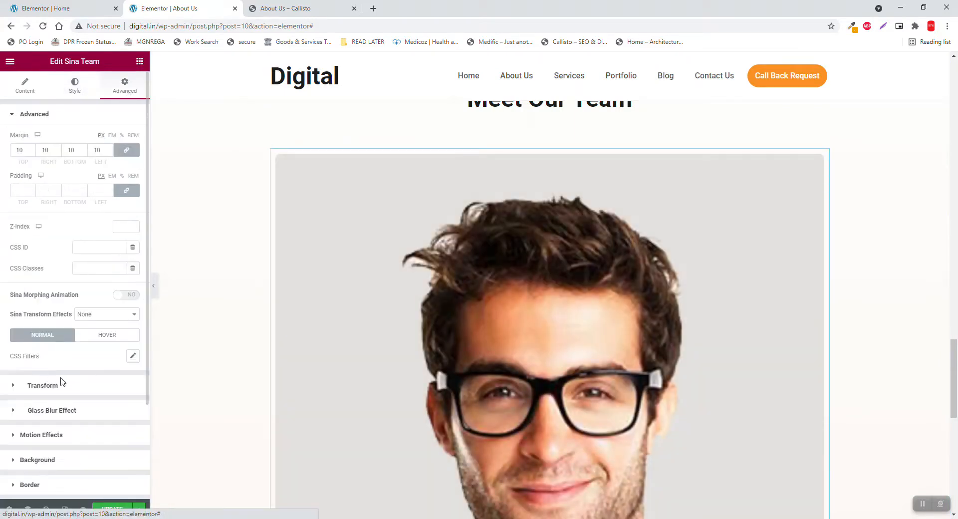
scroll(65, 399, "down", 3)
Set the Sina Team card's Positioning width to Custom with a value of 33%
left_click(59, 422)
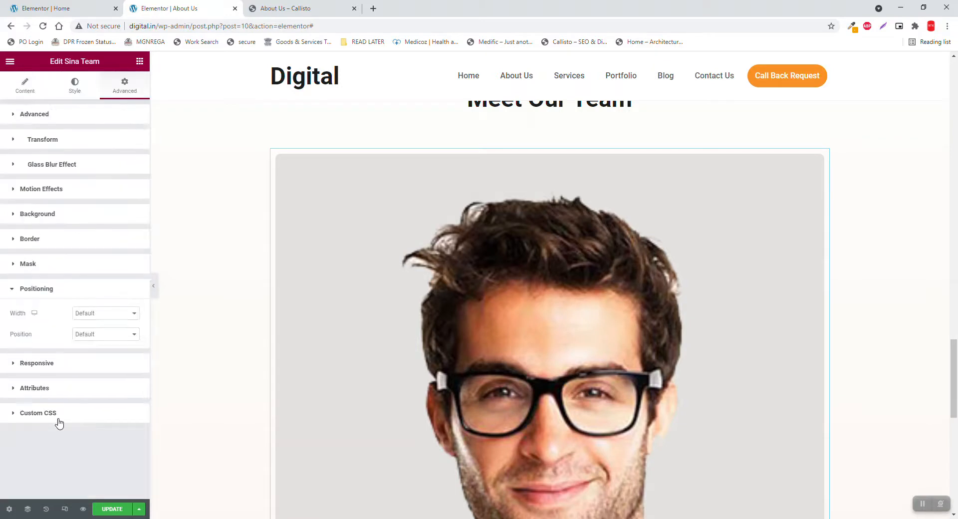
left_click(106, 314)
left_click(96, 349)
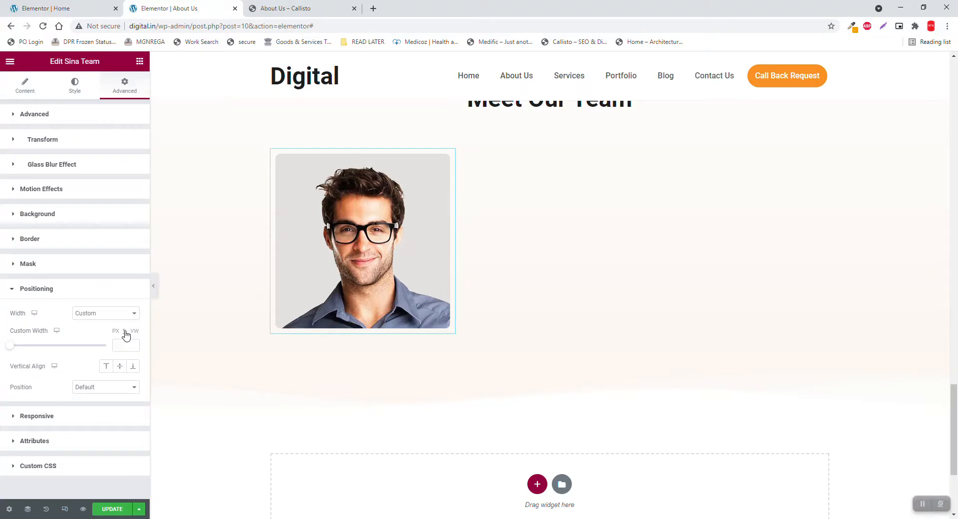
left_click(290, 7)
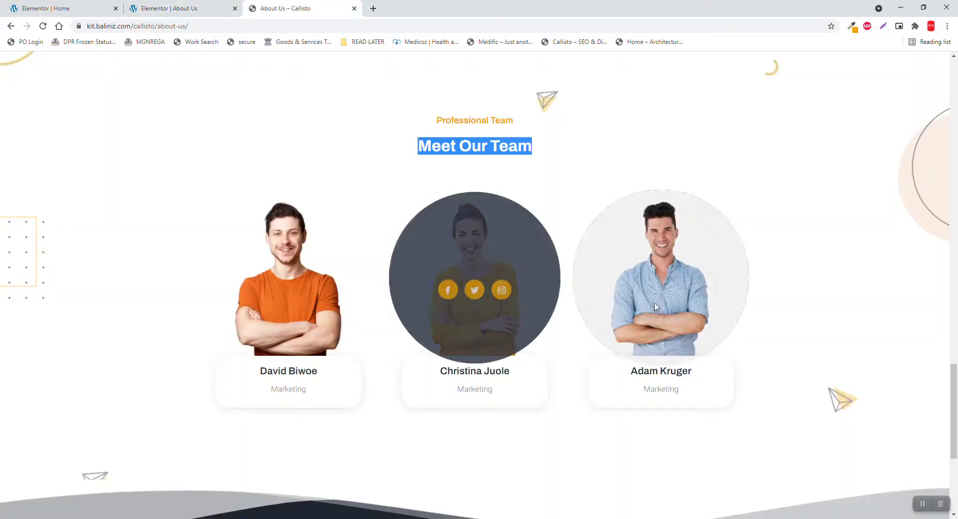
left_click(204, 8)
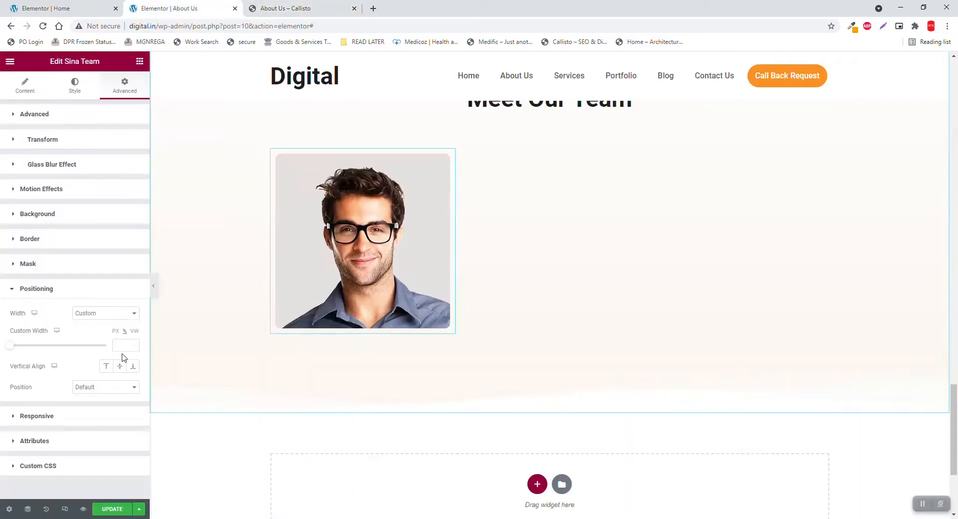
left_click(125, 346)
type("33")
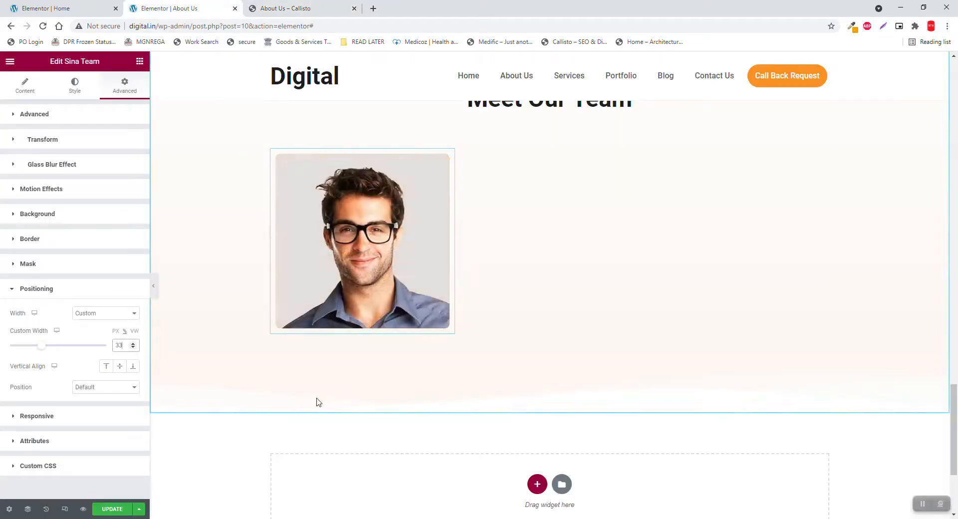
Duplicate the Sina Team card, then duplicate the copy, giving three cards in one row
right_click(449, 157)
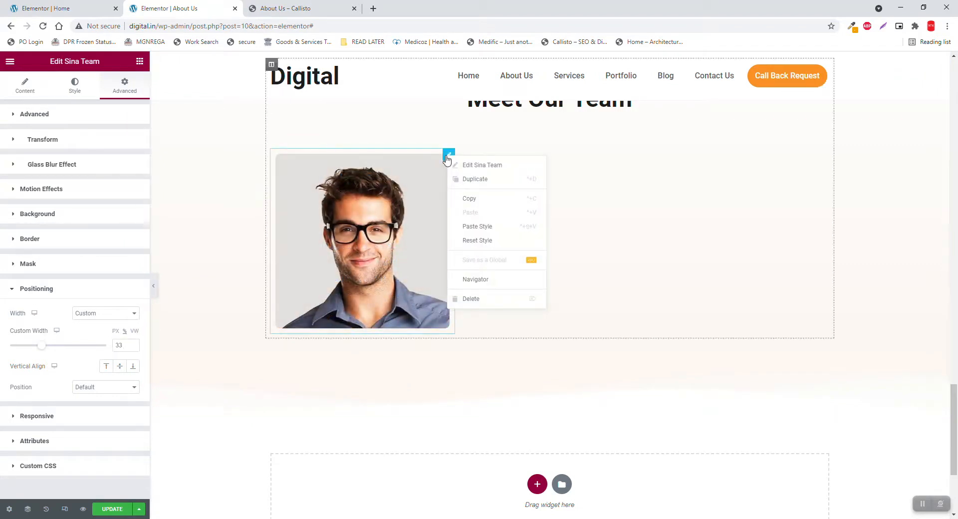
left_click(471, 181)
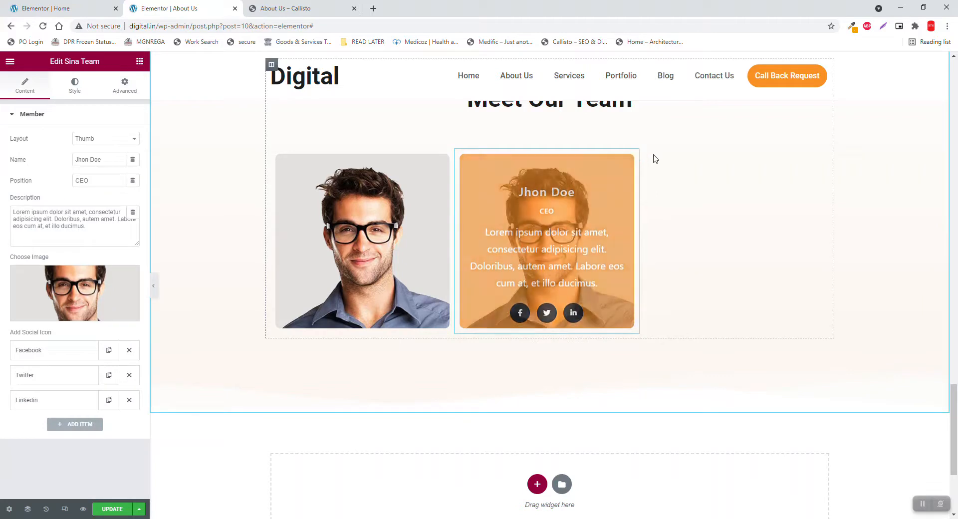
right_click(638, 160)
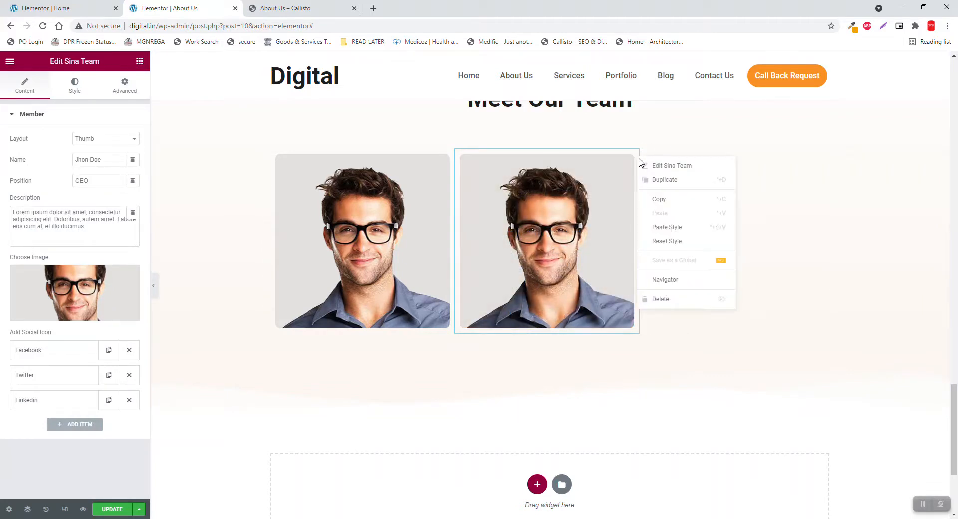
left_click(661, 180)
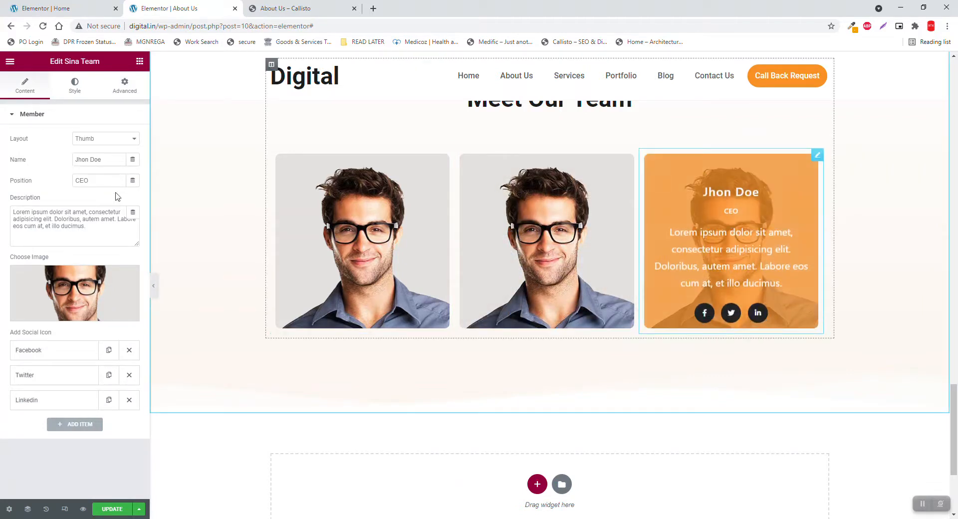
scroll(199, 210, "up", 2)
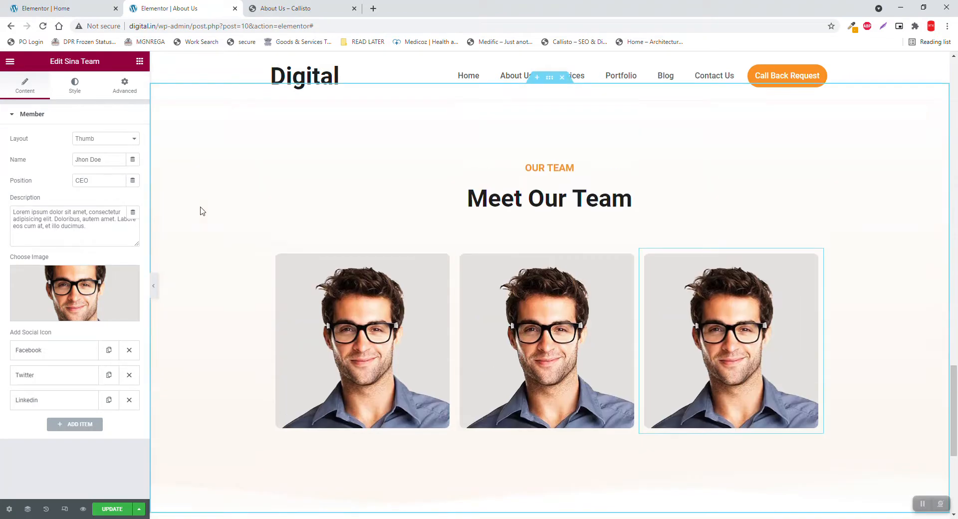
scroll(202, 211, "down", 1)
scroll(202, 211, "down", 1)
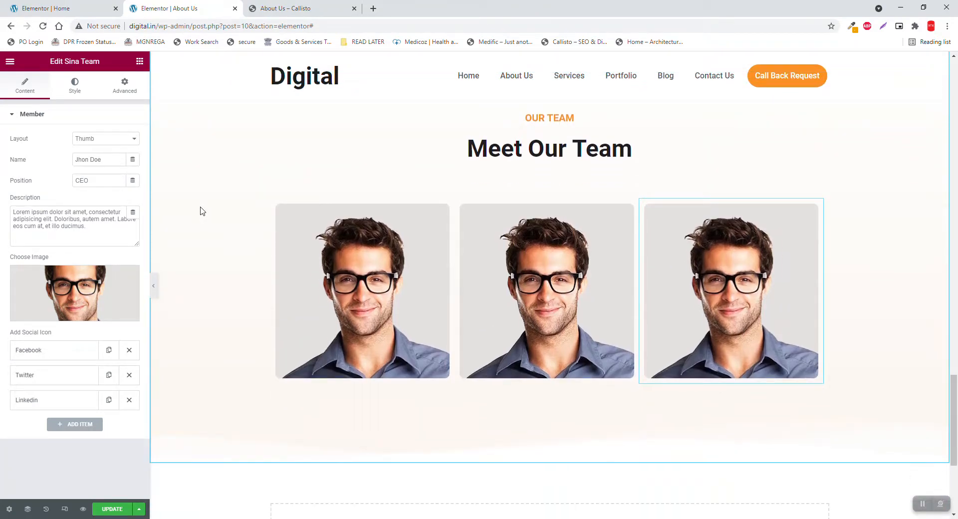
left_click(78, 88)
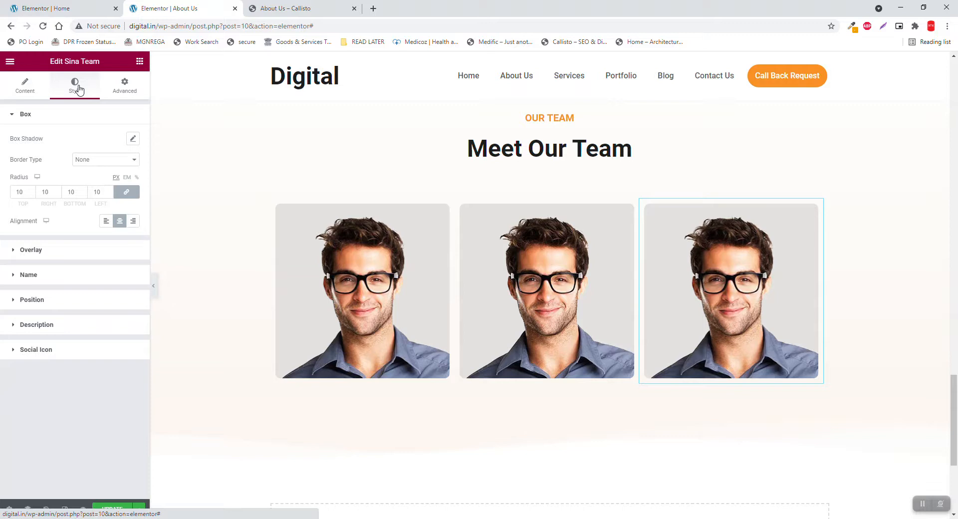
Preview the first card's orange hover overlay, then return to the Content settings
left_click(22, 95)
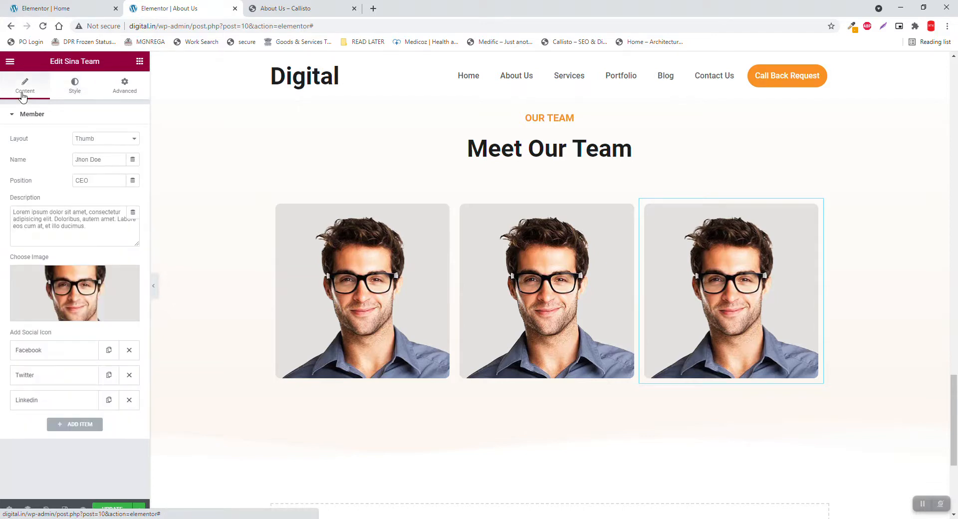
left_click(78, 100)
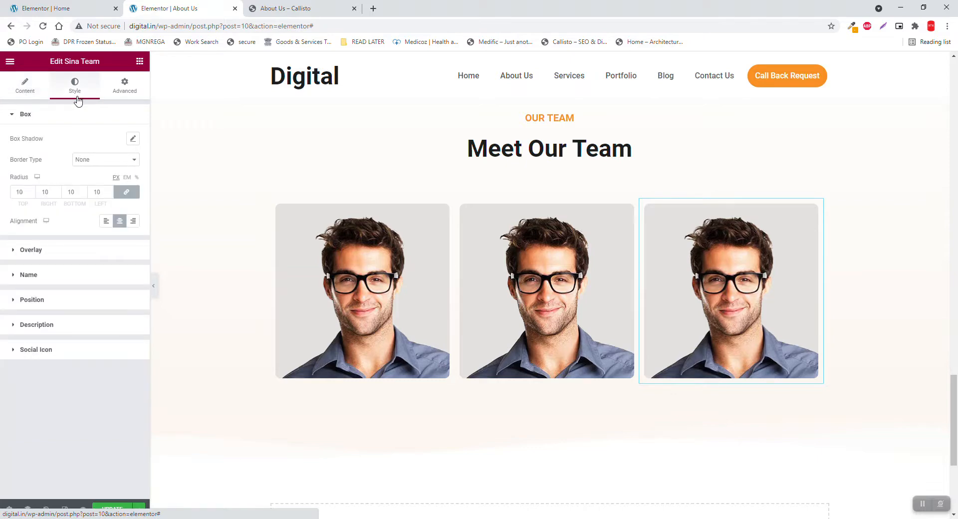
mouse_move(391, 361)
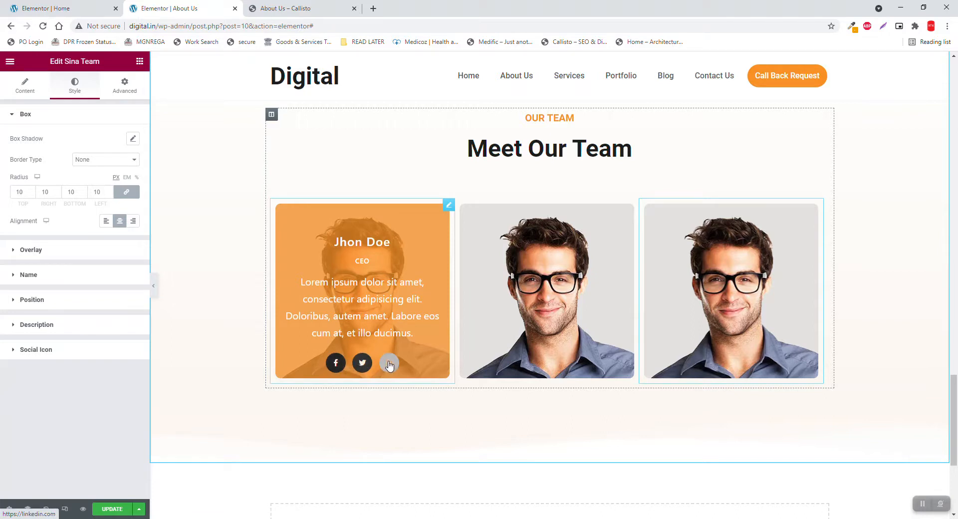
mouse_move(368, 350)
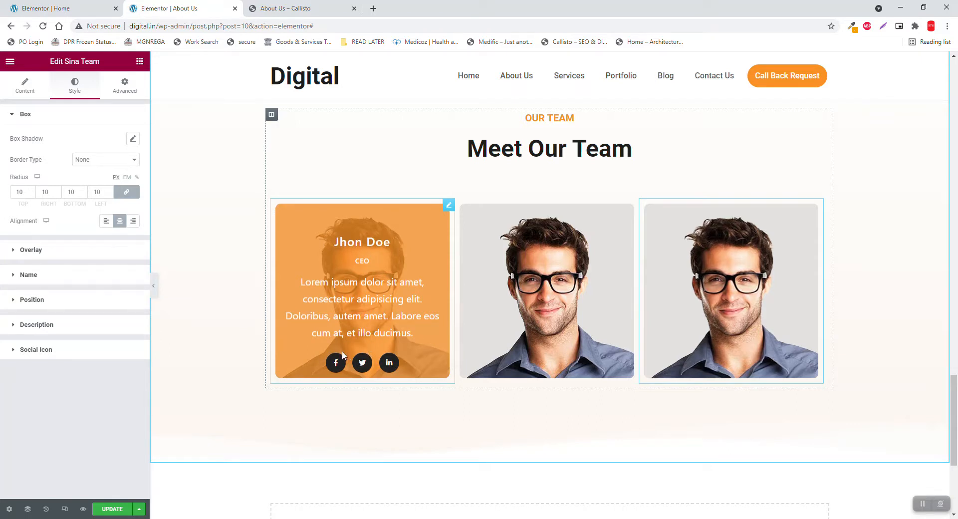
left_click(36, 94)
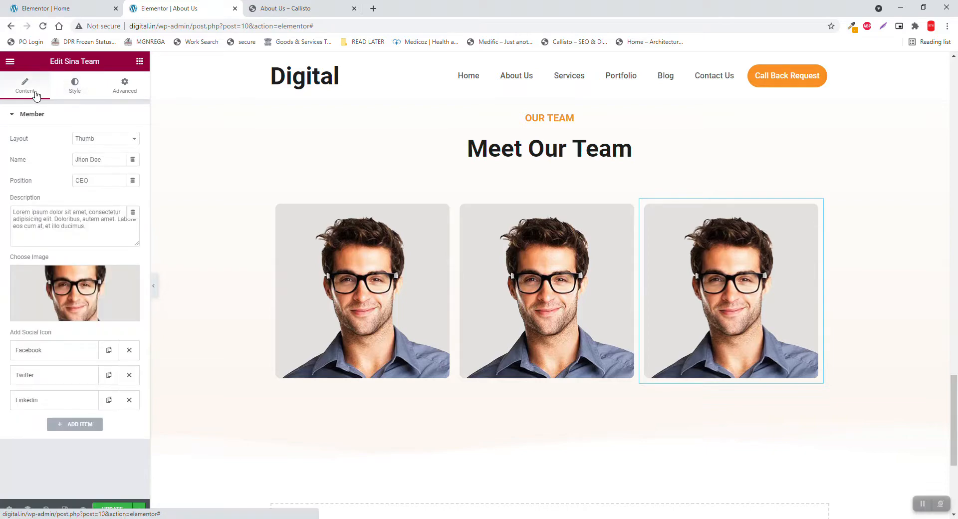
Add a social item with the icofont-brand-whatsapp icon and begin its https link
left_click(68, 426)
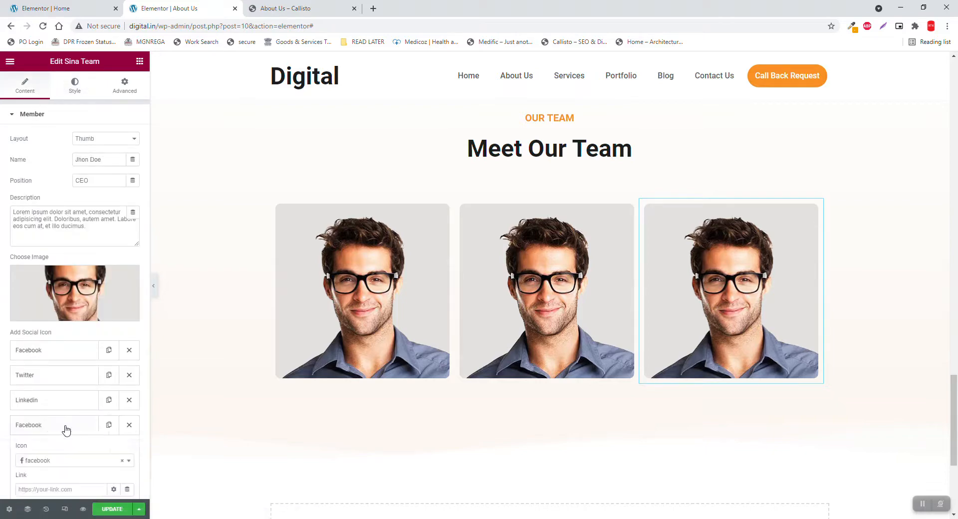
scroll(68, 412, "down", 3)
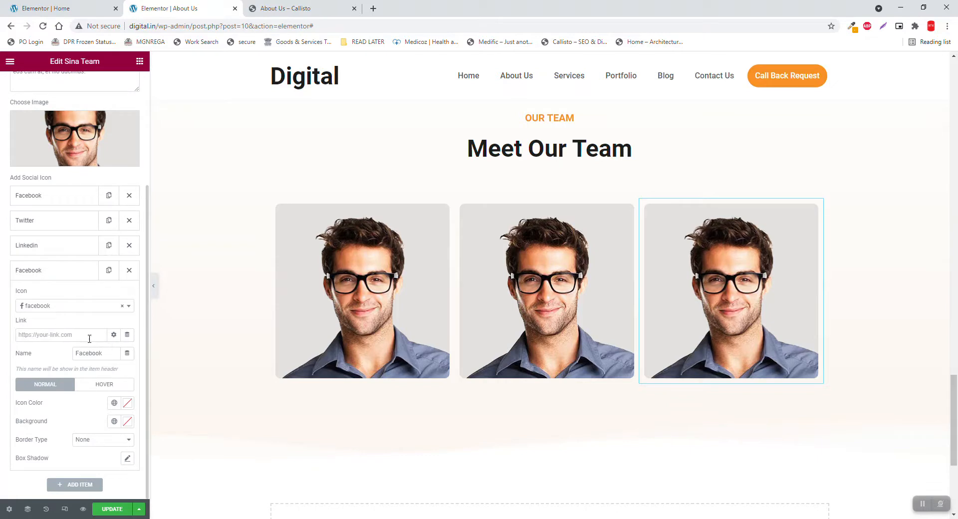
left_click(96, 307)
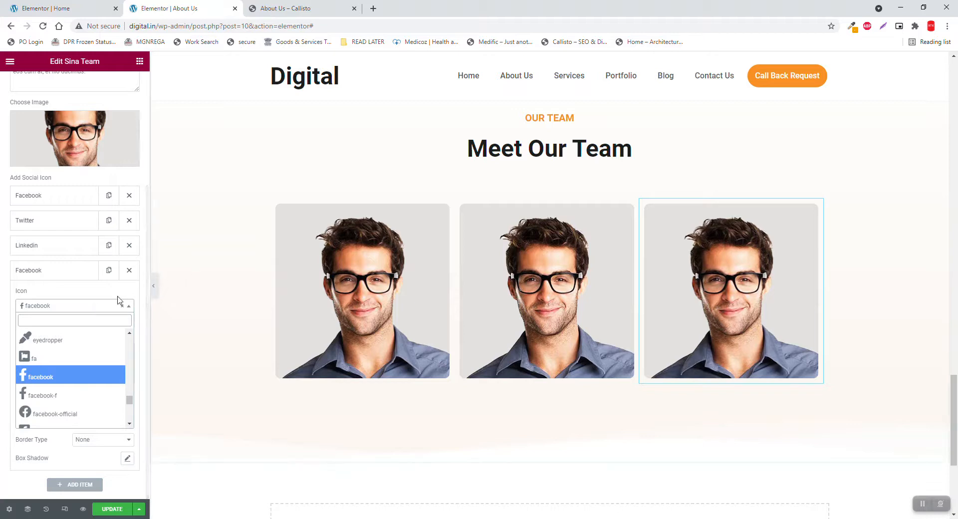
type("what")
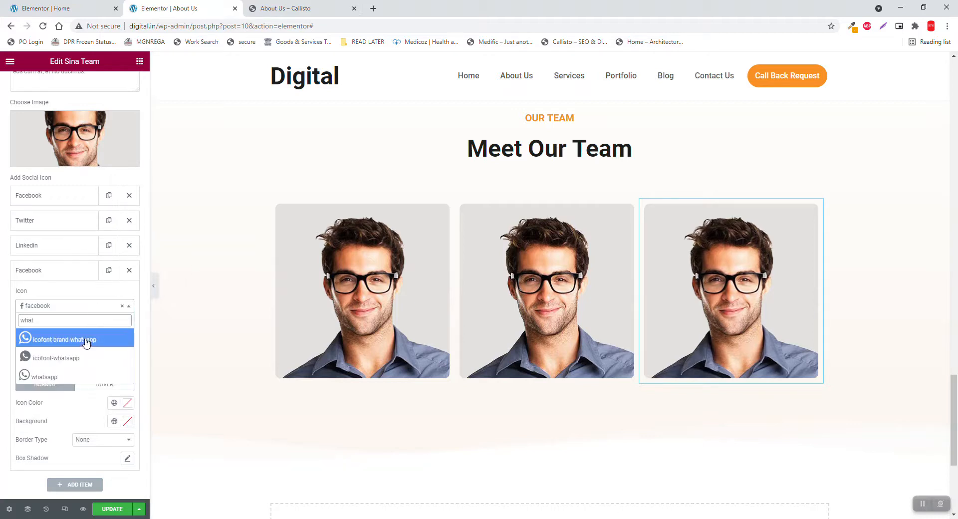
left_click(87, 340)
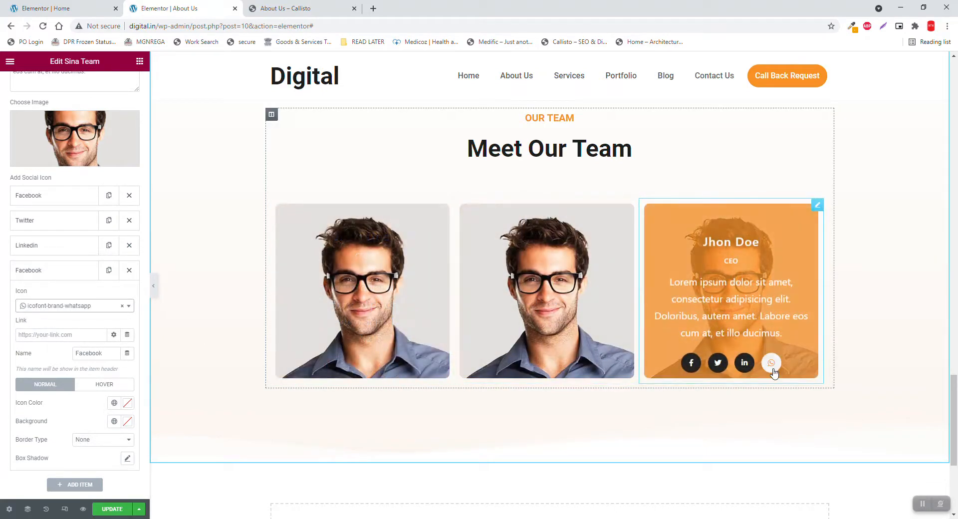
left_click(70, 333)
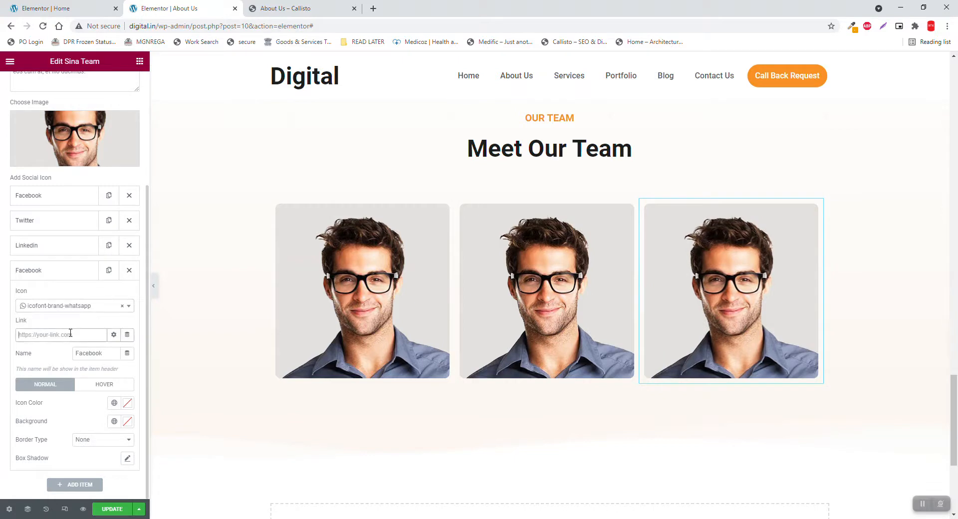
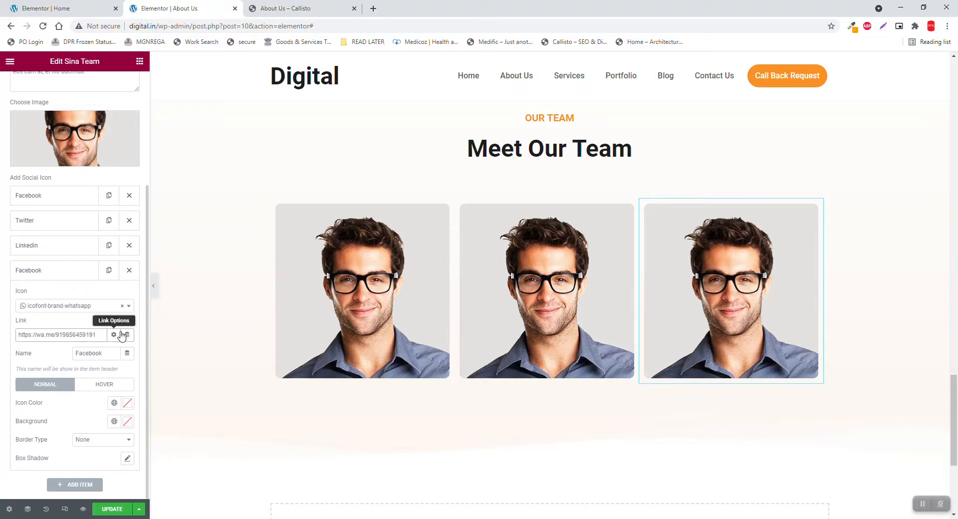
Open the Sina Team widget's Style tab and expand its Name styling section
mouse_move(772, 364)
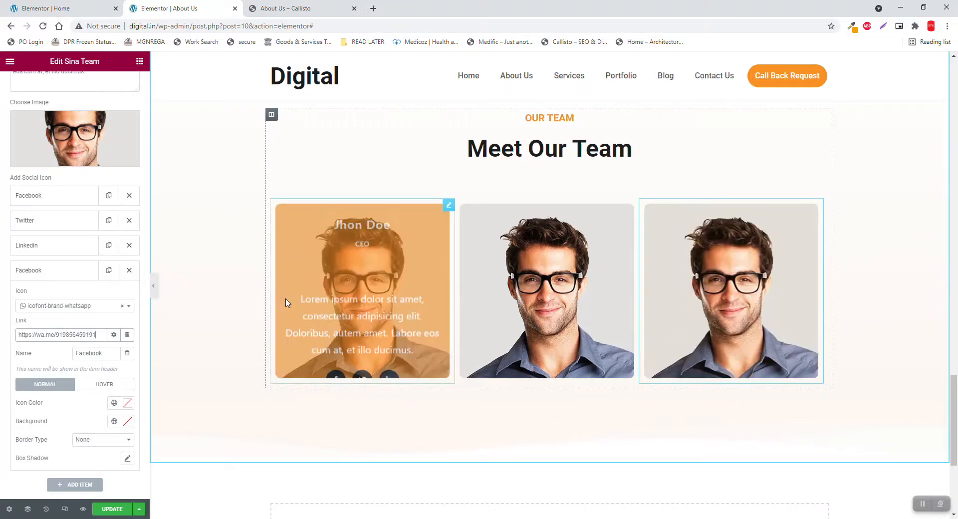
scroll(30, 220, "up", 3)
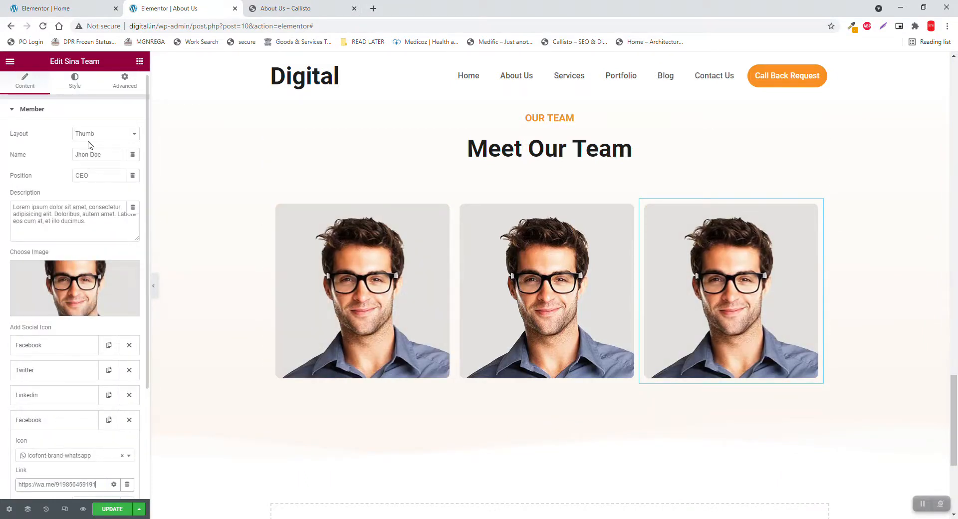
scroll(85, 164, "down", 3)
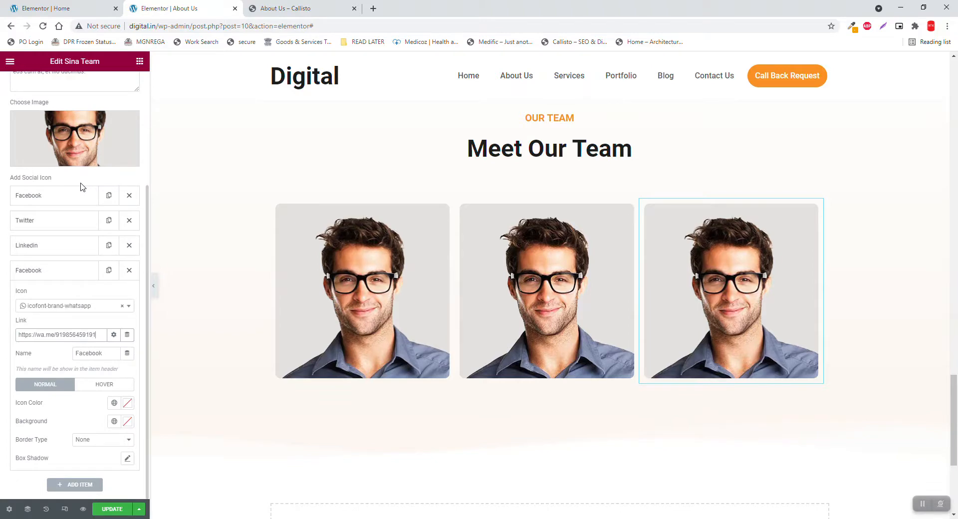
scroll(83, 187, "up", 3)
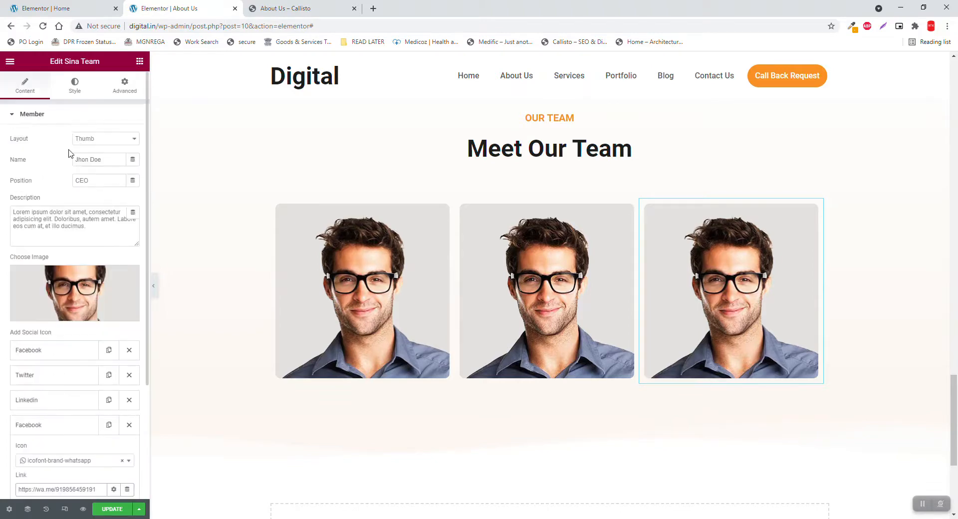
left_click(75, 90)
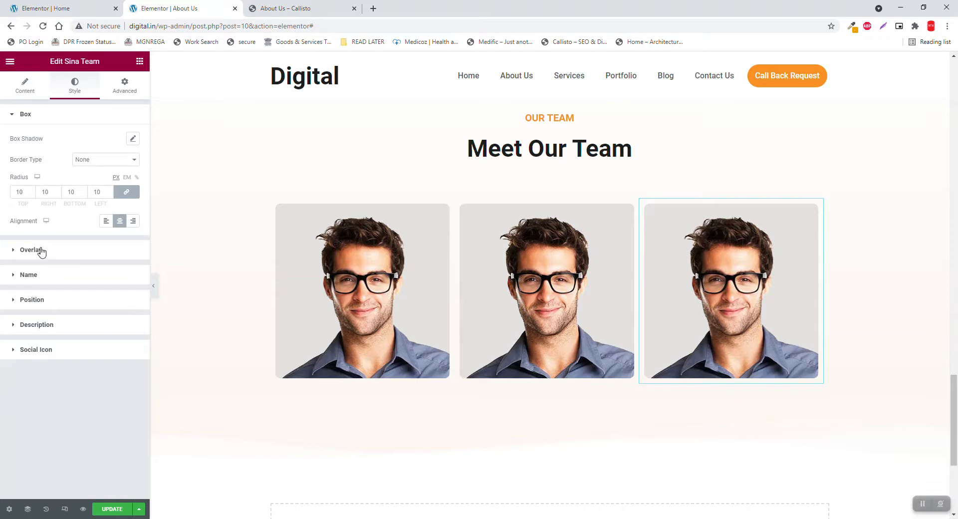
left_click(57, 276)
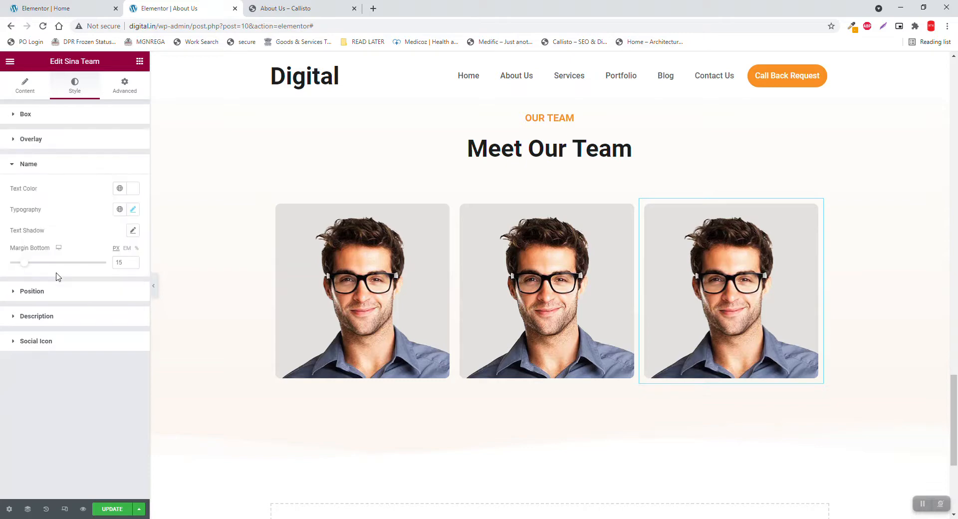
mouse_move(359, 291)
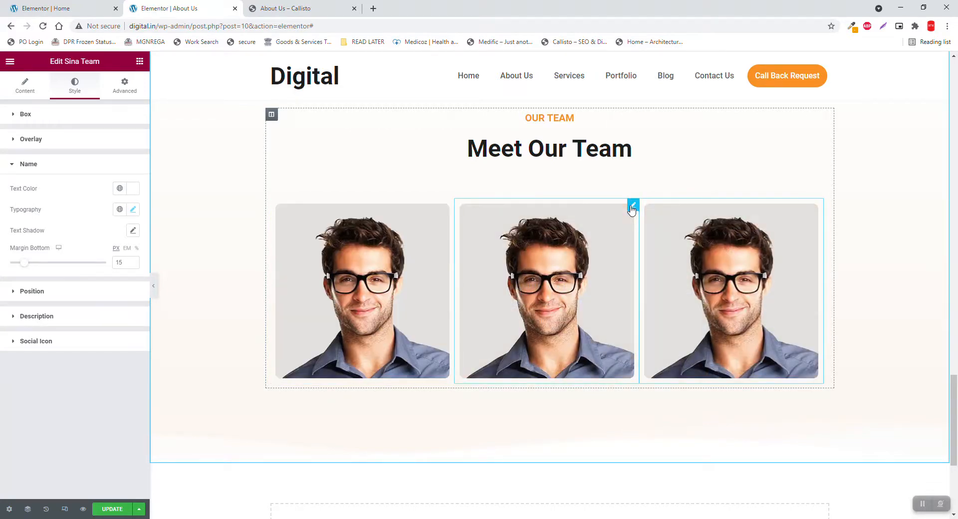
Give the middle card a pale beige box shadow, rgba(246, 236, 211, 0.5), blur 10
left_click(632, 209)
left_click(59, 112)
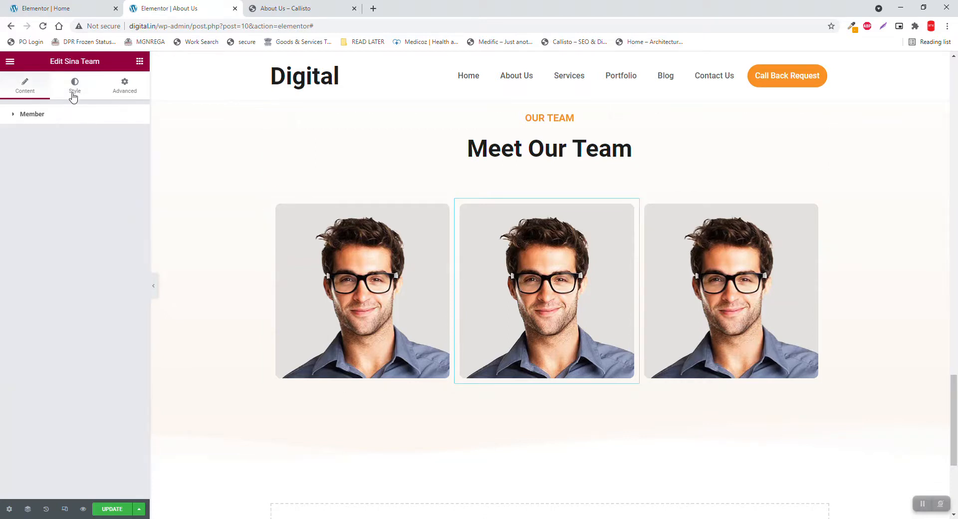
left_click(75, 95)
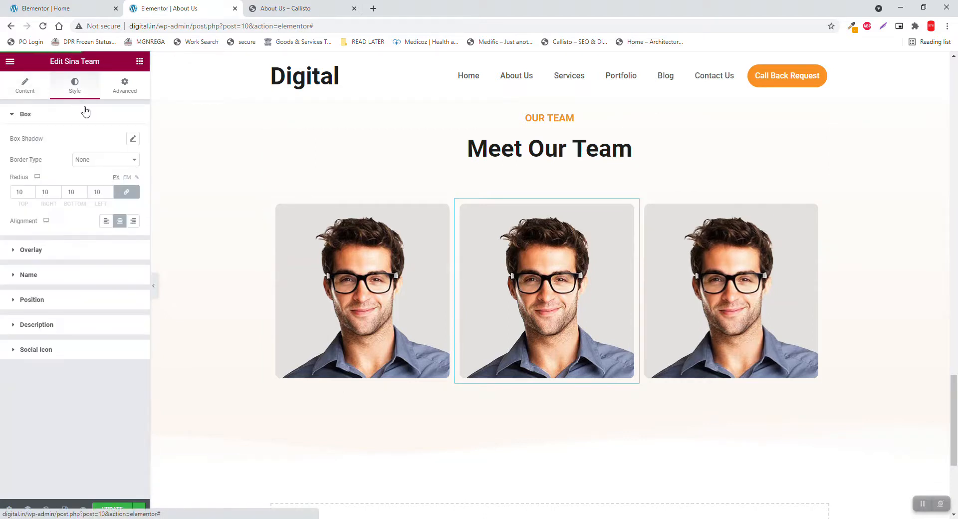
left_click(132, 140)
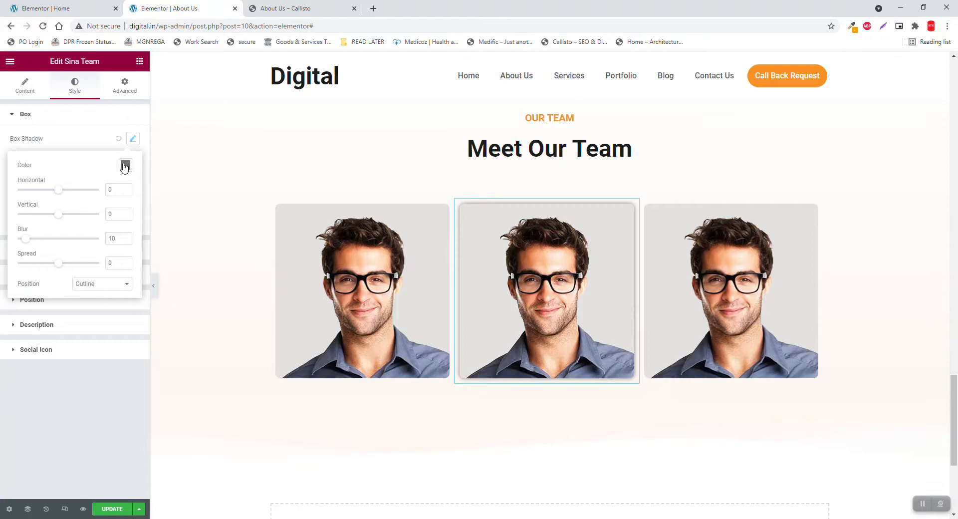
left_click(125, 165)
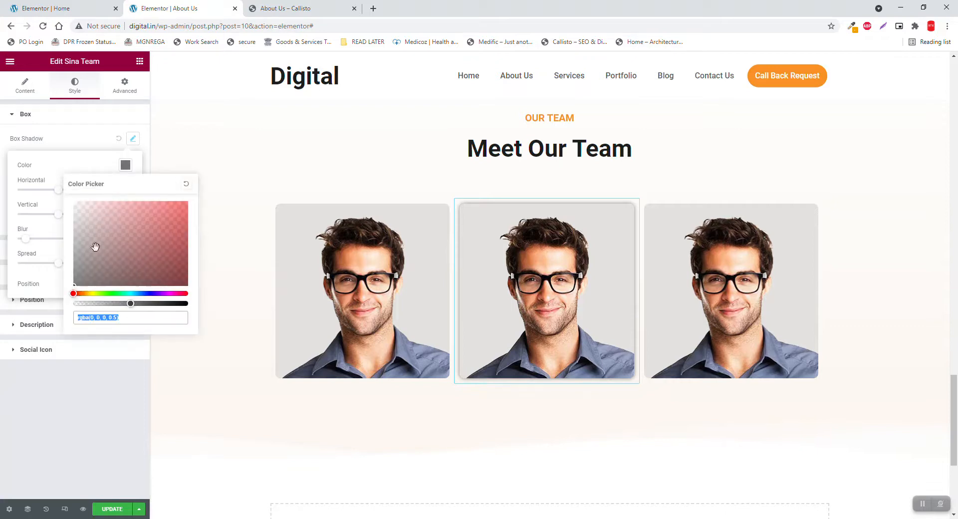
left_click(89, 293)
left_click(84, 203)
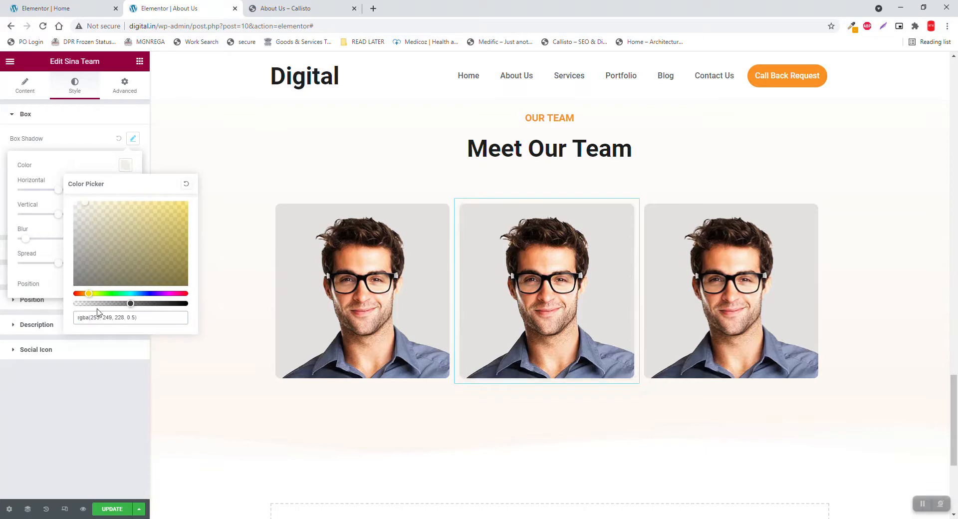
left_click(84, 292)
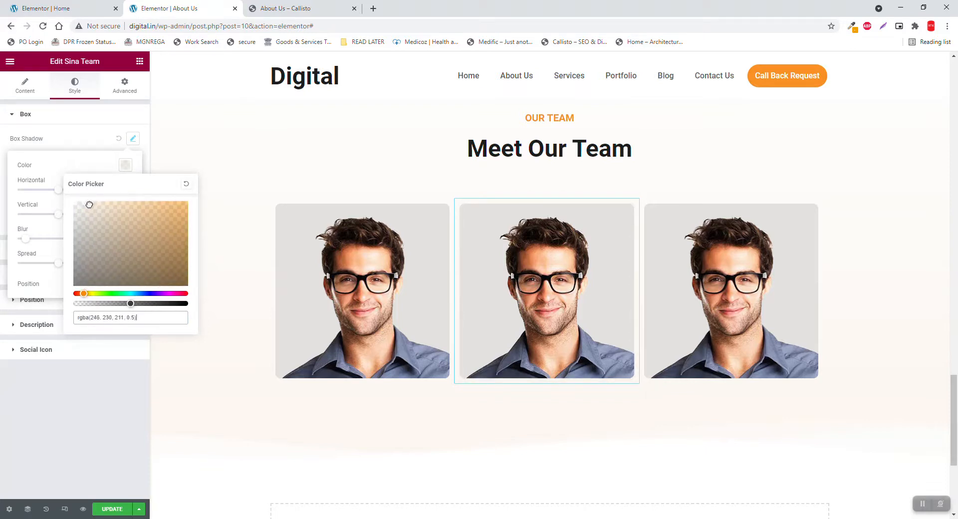
left_click(66, 120)
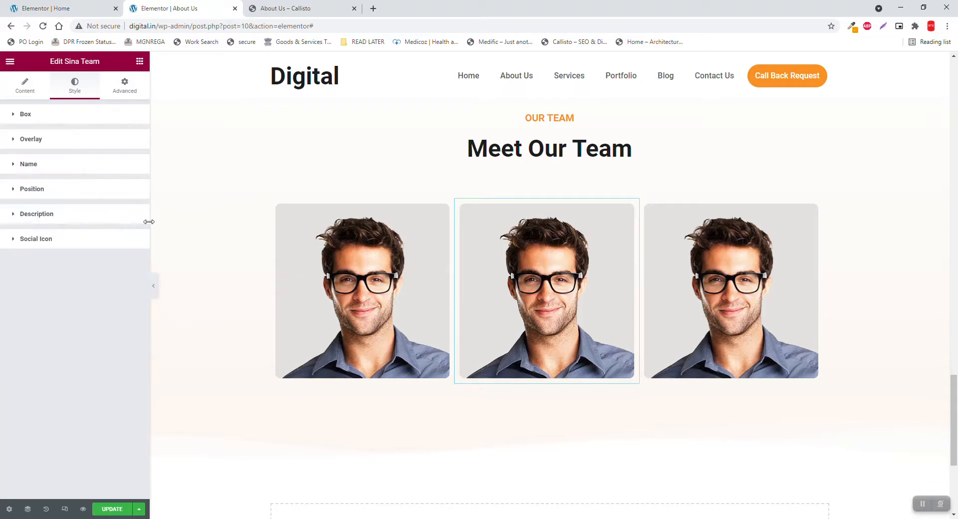
Preview the three team cards at full width, then restore the editor panel
left_click(153, 286)
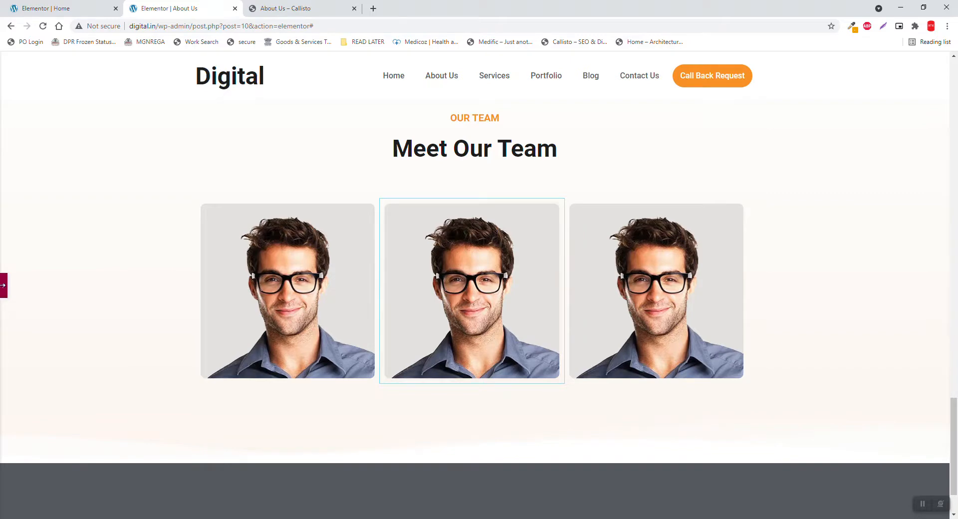
left_click(3, 285)
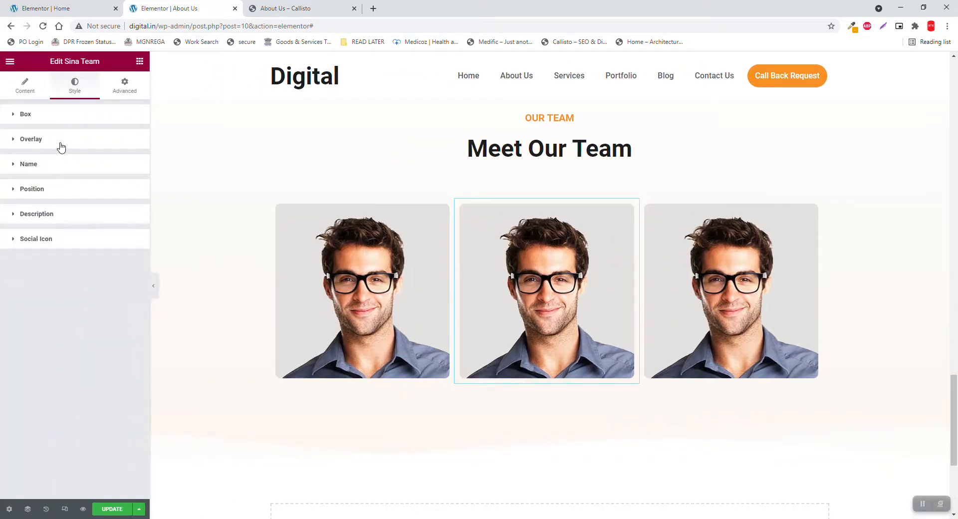
scroll(563, 265, "up", 2)
scroll(563, 265, "up", 3)
scroll(564, 265, "down", 6)
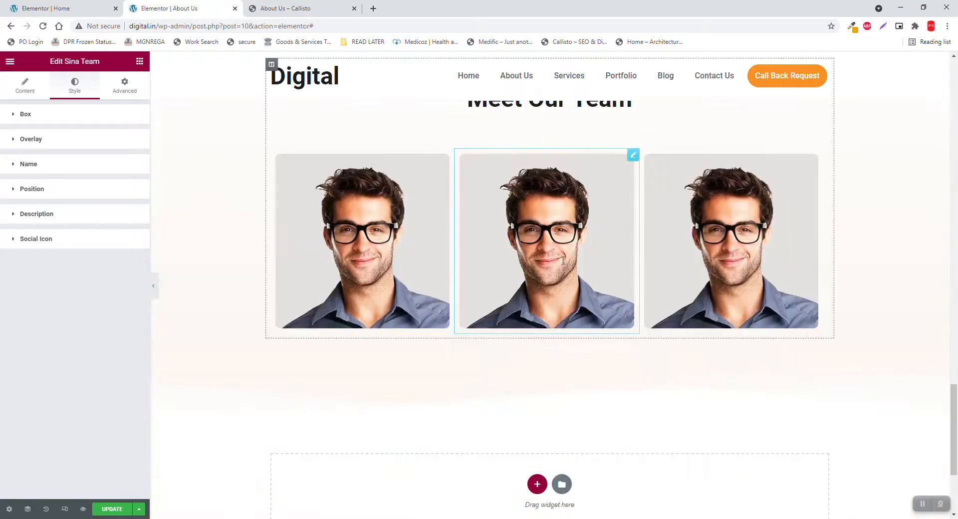
scroll(563, 260, "down", 1)
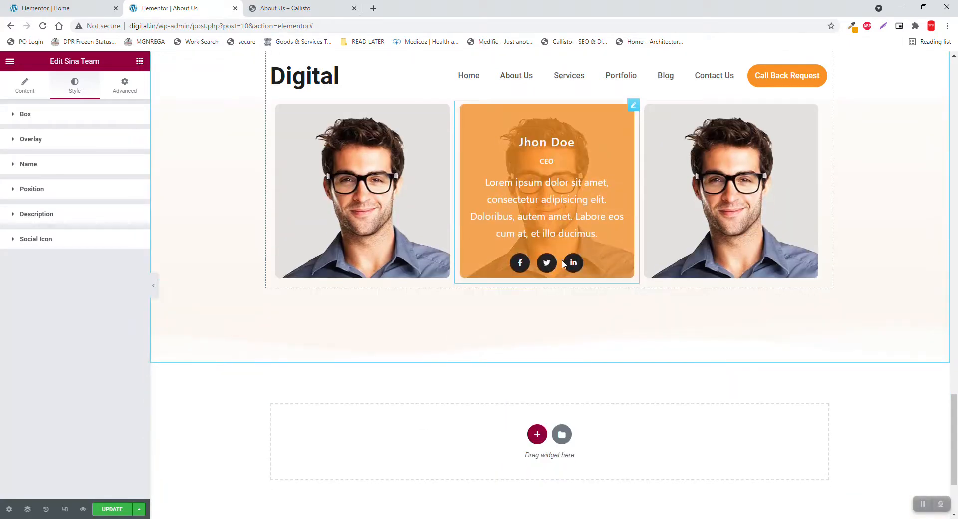
Bring up the context menu for the Meet Our Team section
scroll(533, 283, "up", 3)
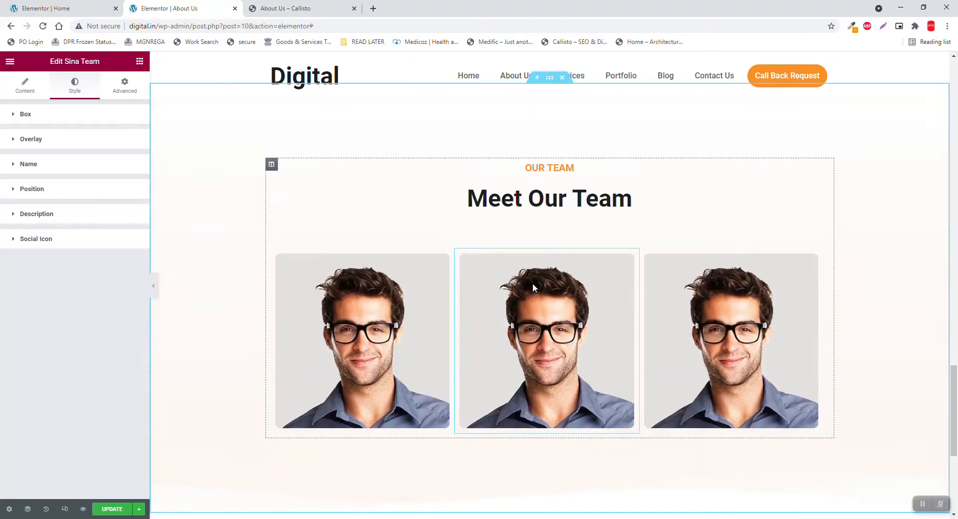
scroll(189, 314, "down", 2)
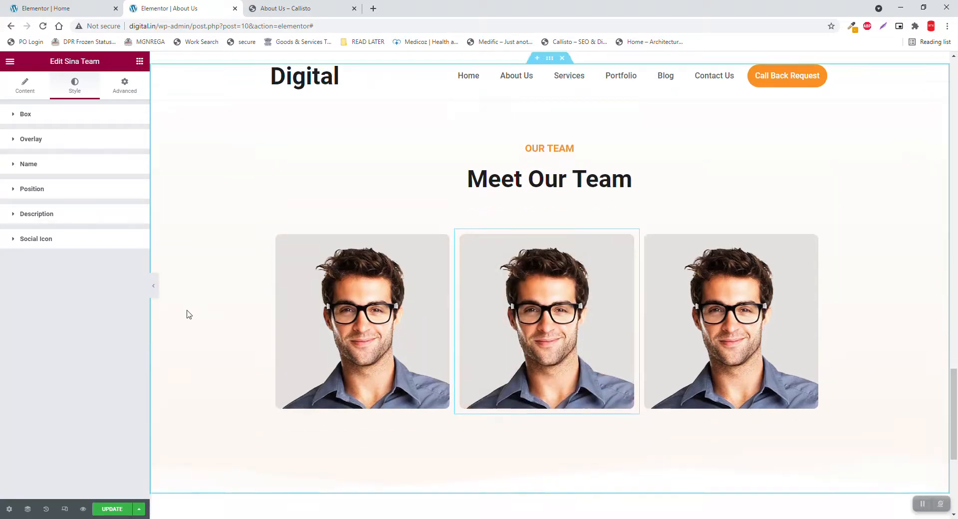
scroll(531, 449, "up", 4)
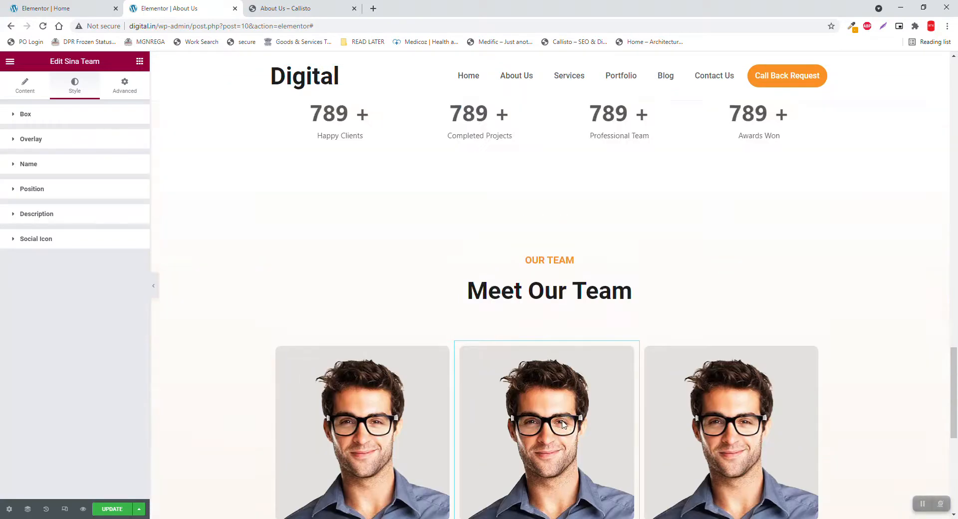
scroll(562, 424, "down", 3)
scroll(505, 204, "up", 2)
scroll(504, 205, "up", 2)
right_click(658, 278)
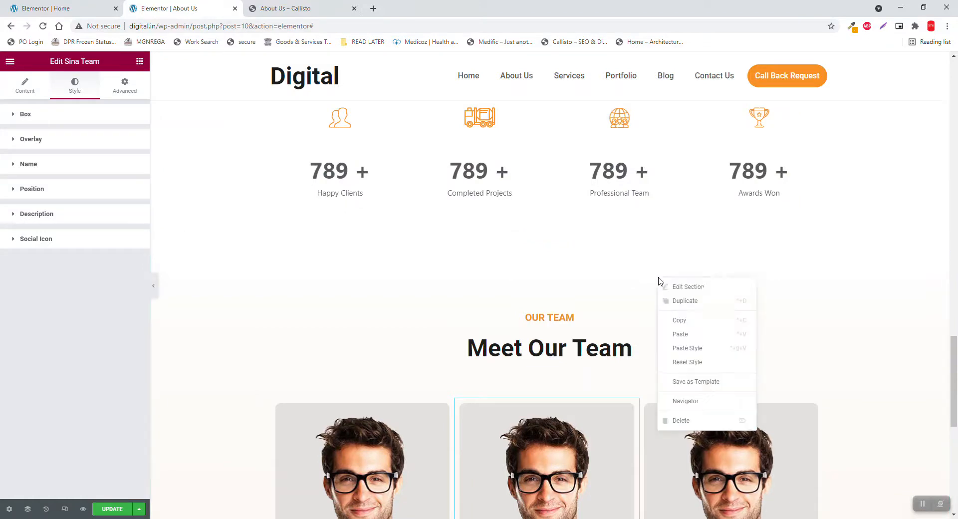
Add a bottom Mountains shape divider coloured with the Secondary global colour
left_click(682, 287)
scroll(680, 293, "down", 5)
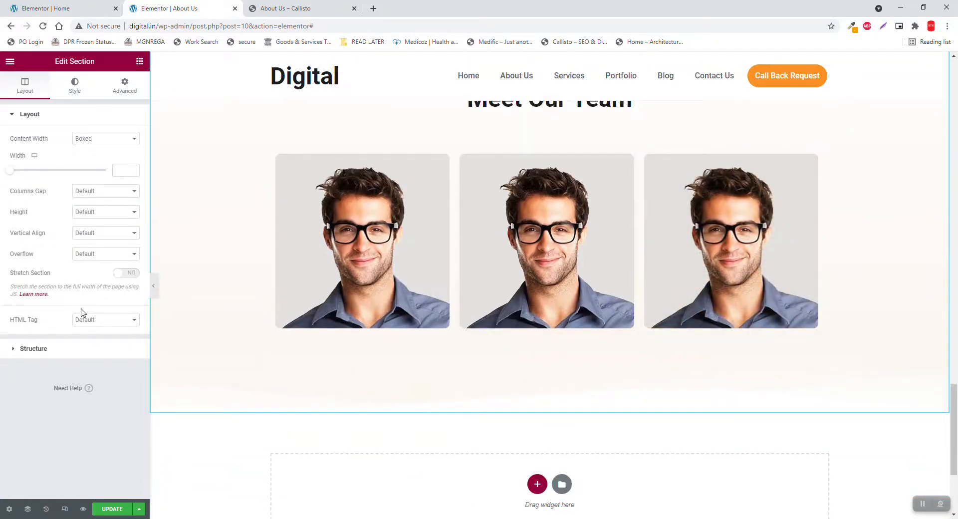
left_click(74, 84)
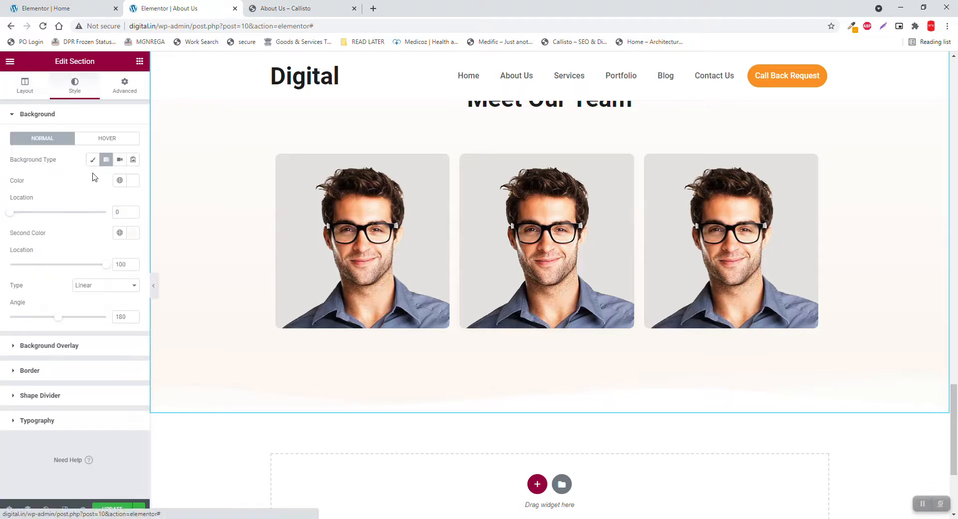
left_click(61, 396)
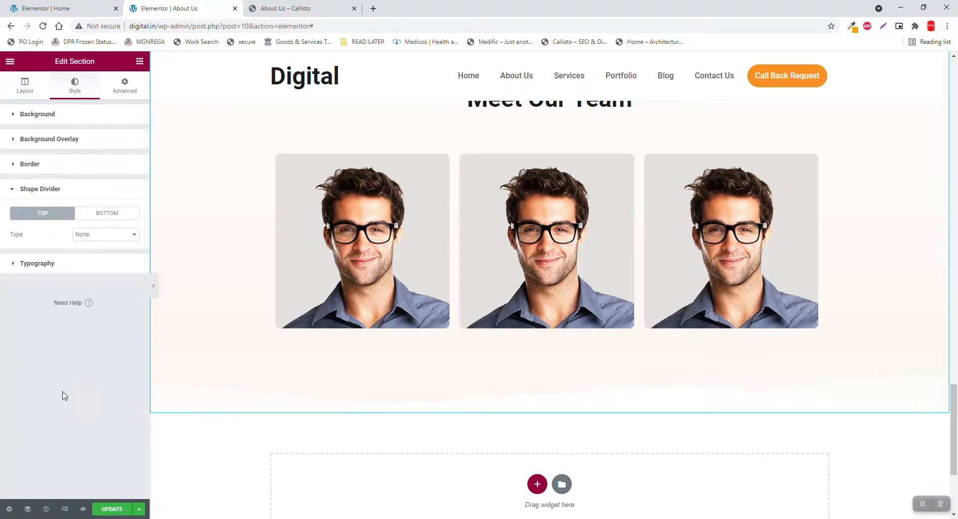
left_click(119, 216)
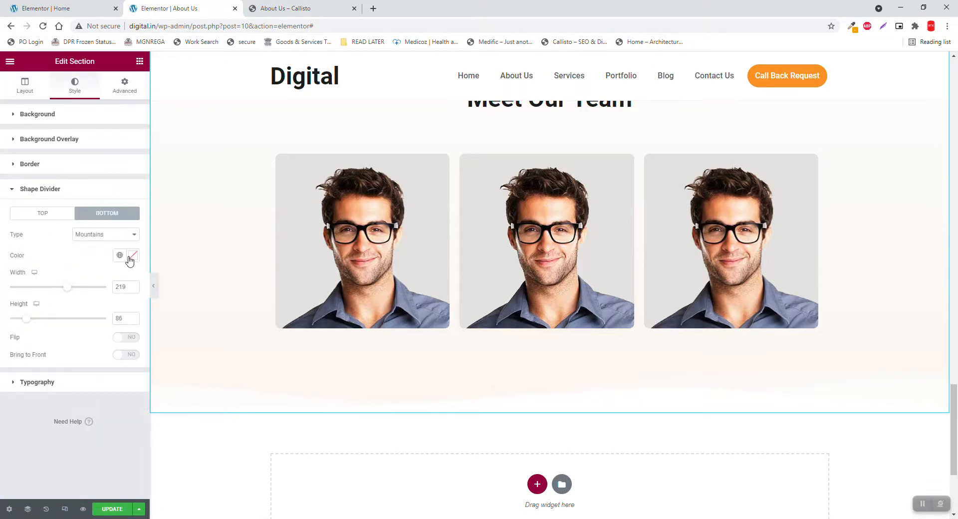
left_click(119, 256)
left_click(42, 318)
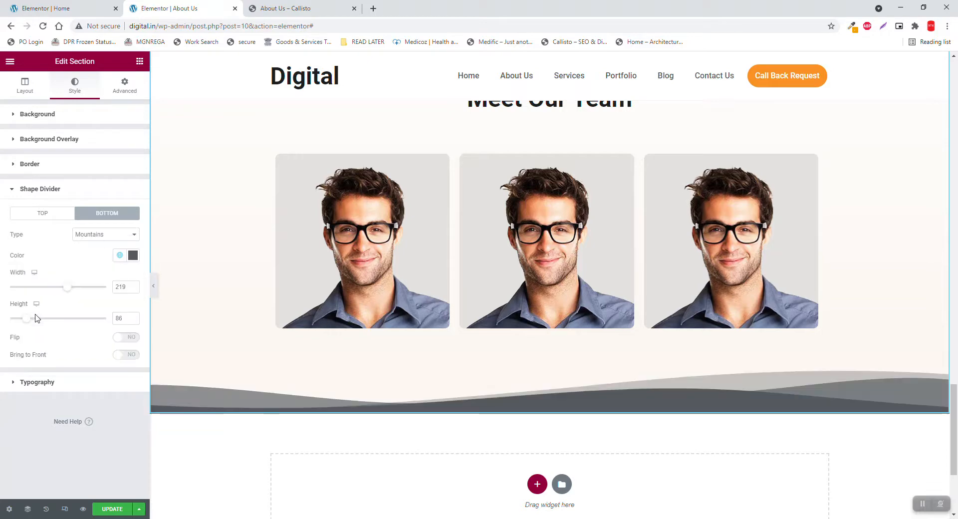
scroll(380, 355, "down", 1)
scroll(408, 368, "down", 1)
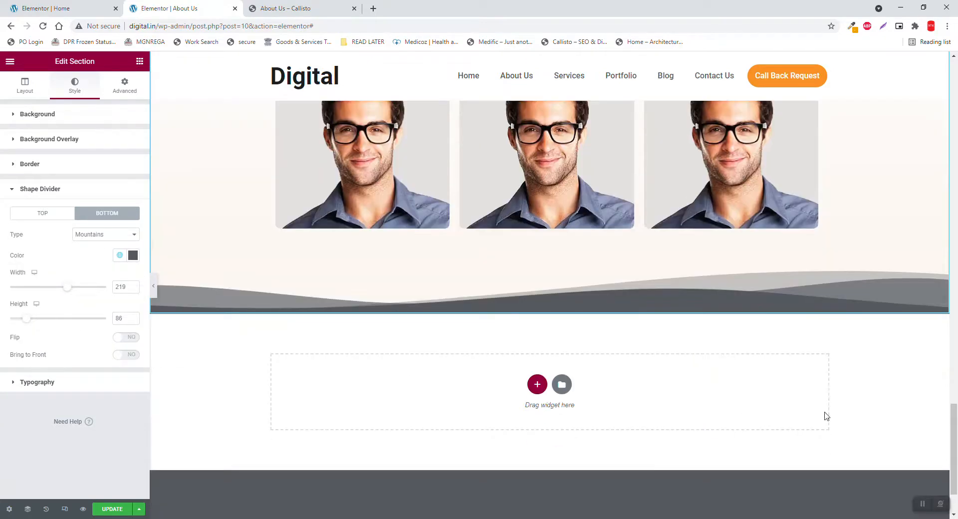
Preview the Meet Our Team section and its mountains divider without the editor panel
left_click(154, 286)
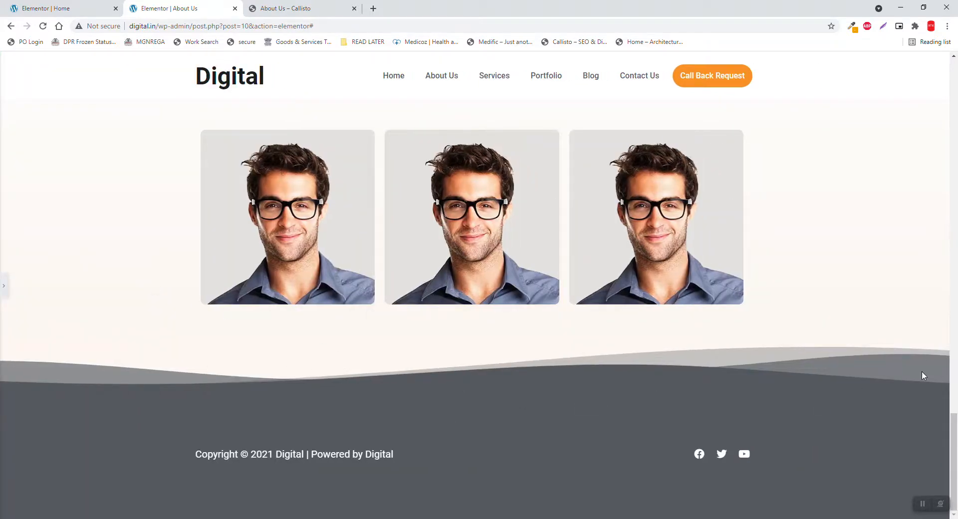
scroll(680, 365, "up", 1)
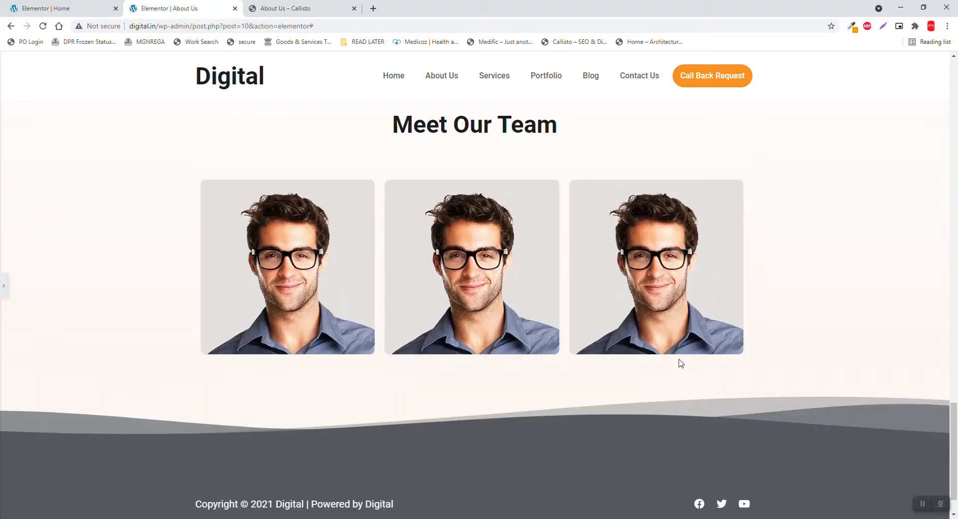
scroll(680, 363, "down", 1)
scroll(622, 254, "up", 2)
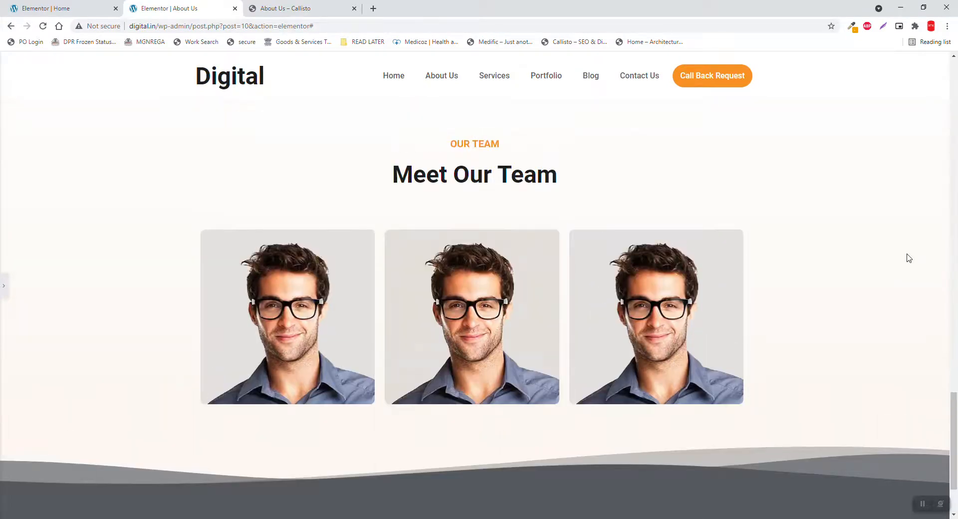
scroll(908, 257, "up", 4)
scroll(908, 257, "down", 4)
Raise the section's bottom padding from 150 to 200 and preview the added space
left_click(3, 289)
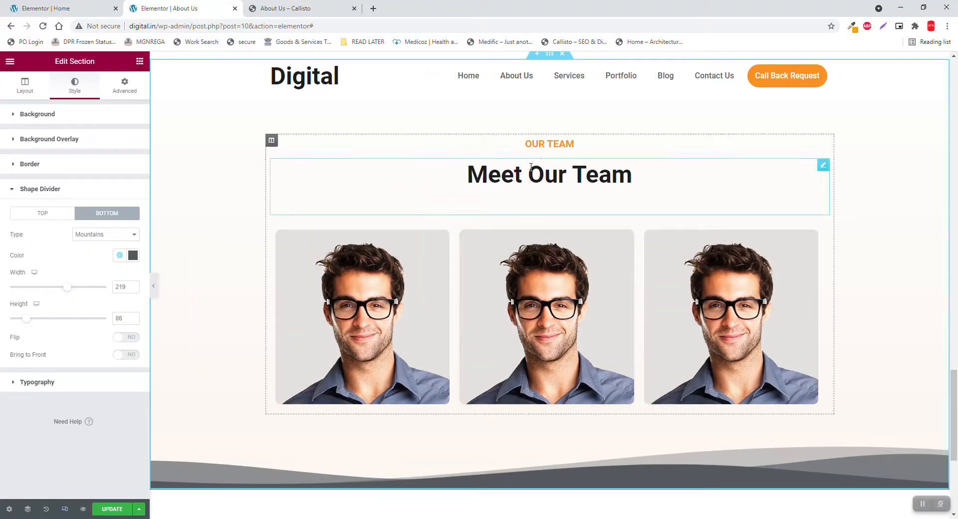
left_click(129, 88)
double_click(71, 190)
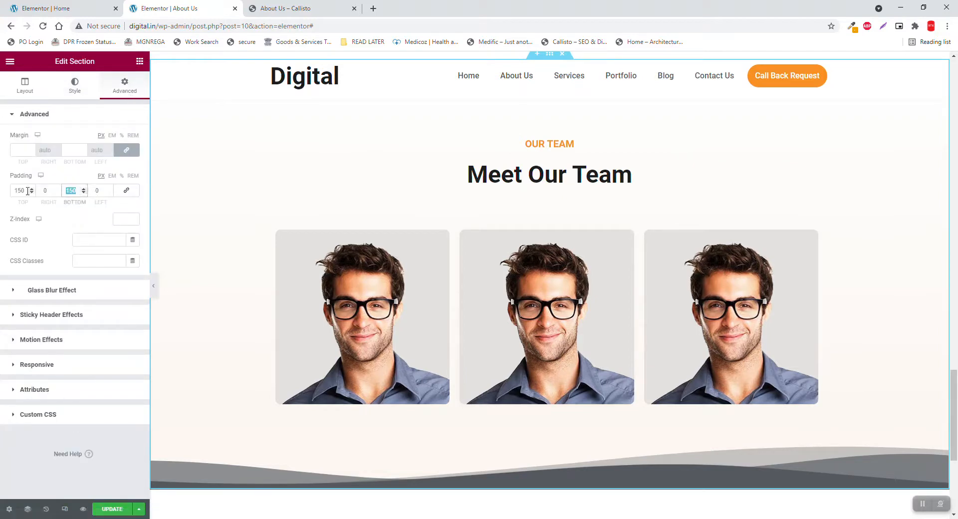
type("200")
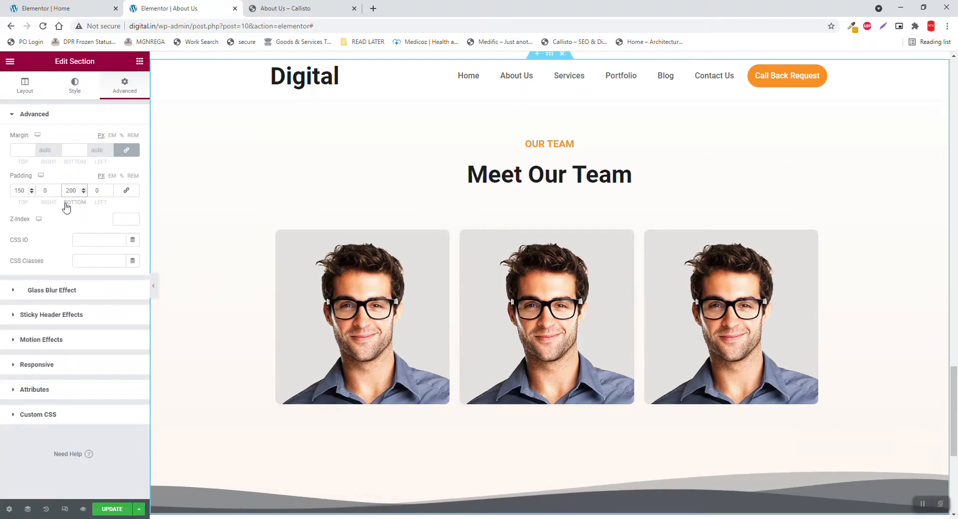
left_click(154, 286)
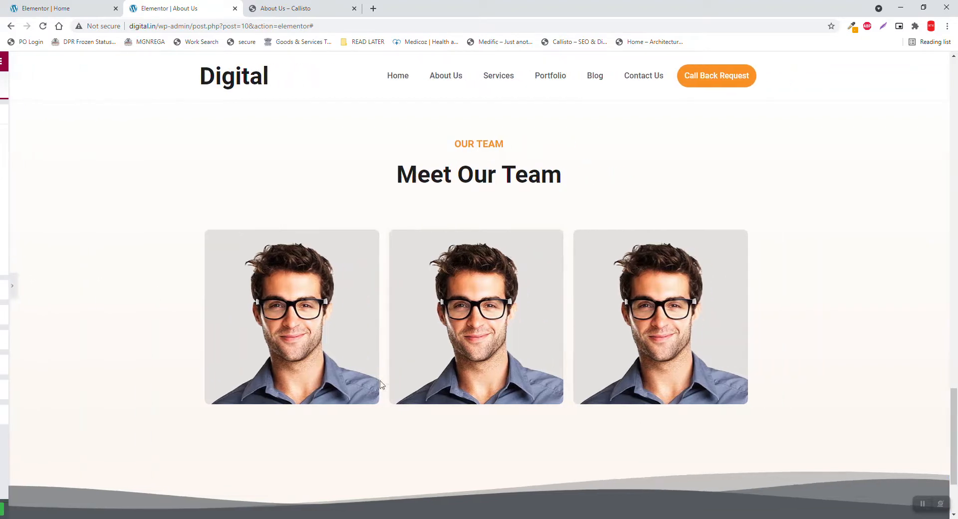
scroll(681, 439, "down", 3)
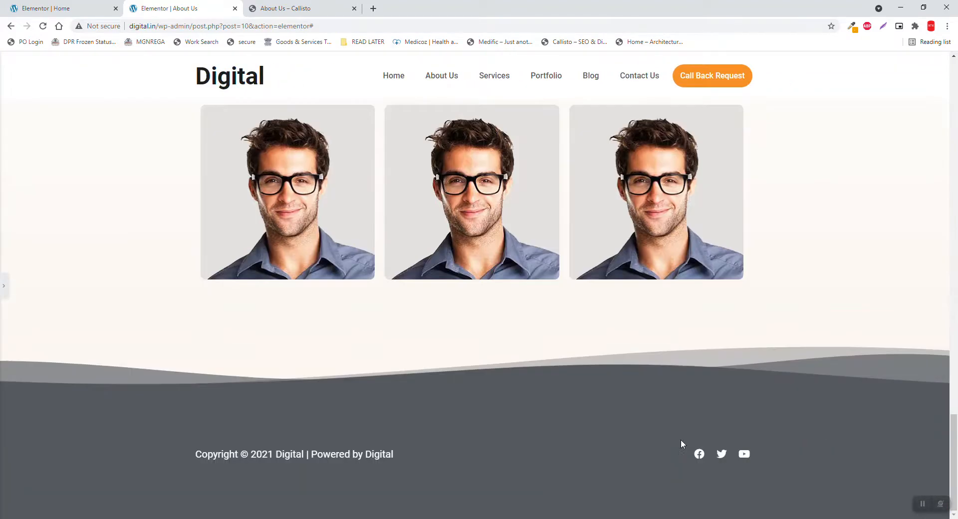
scroll(574, 321, "up", 2)
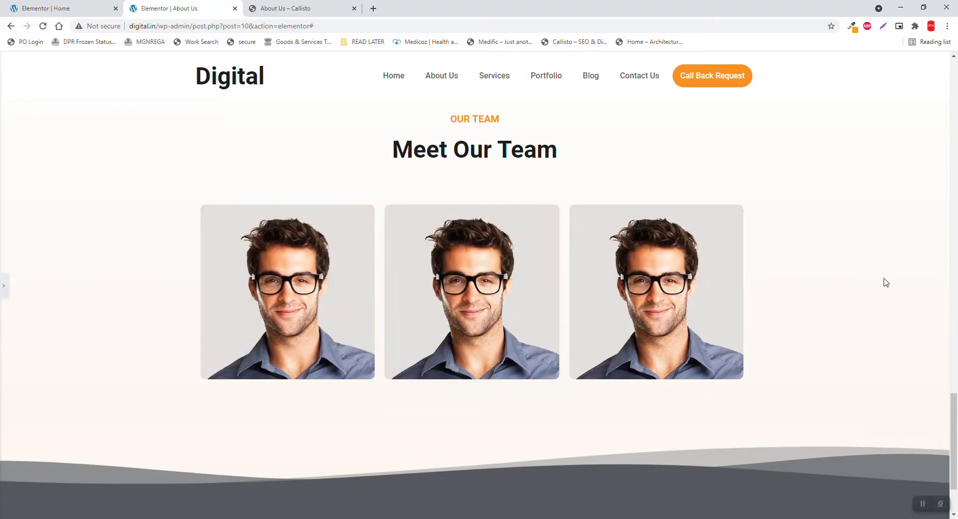
left_click(4, 282)
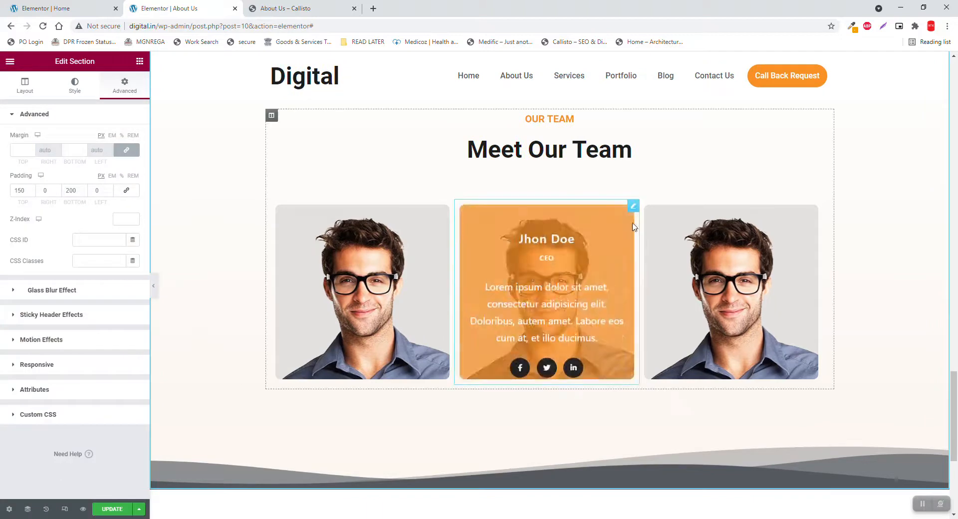
Change the middle card's shadow colour to grey rgba(99, 96, 92, 0.5) and preview it
left_click(634, 206)
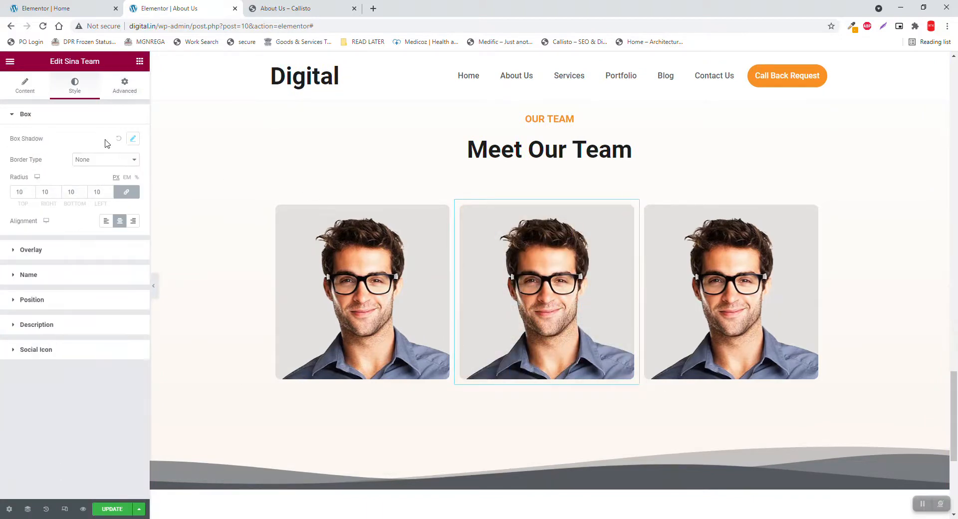
left_click(132, 140)
left_click(125, 165)
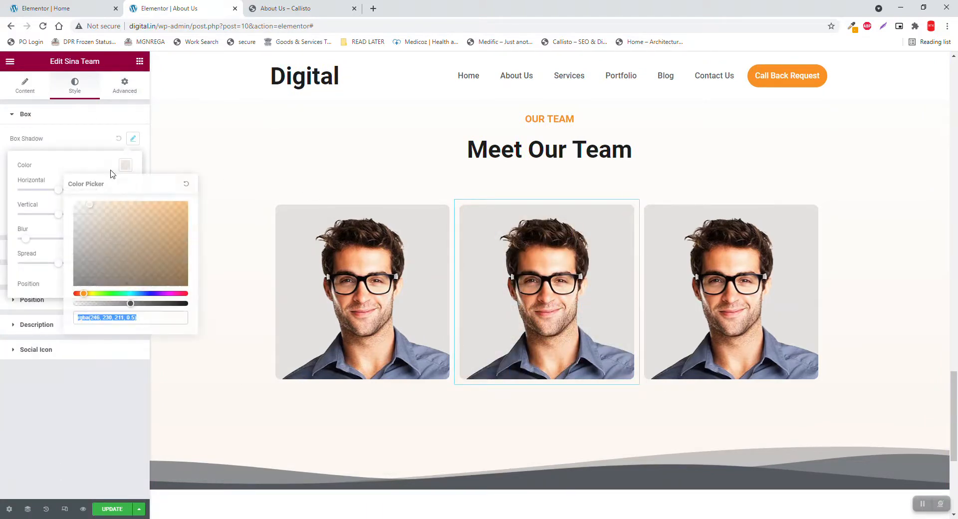
left_click(81, 235)
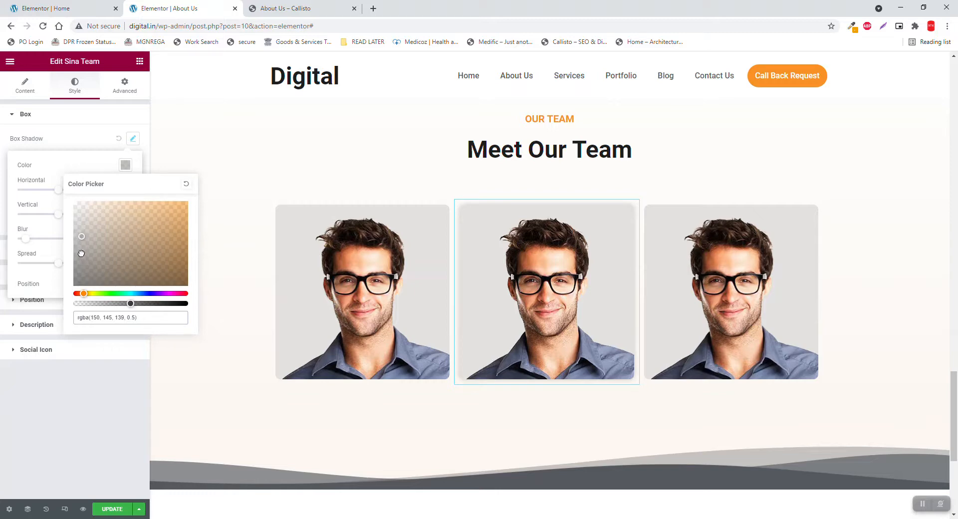
left_click(81, 252)
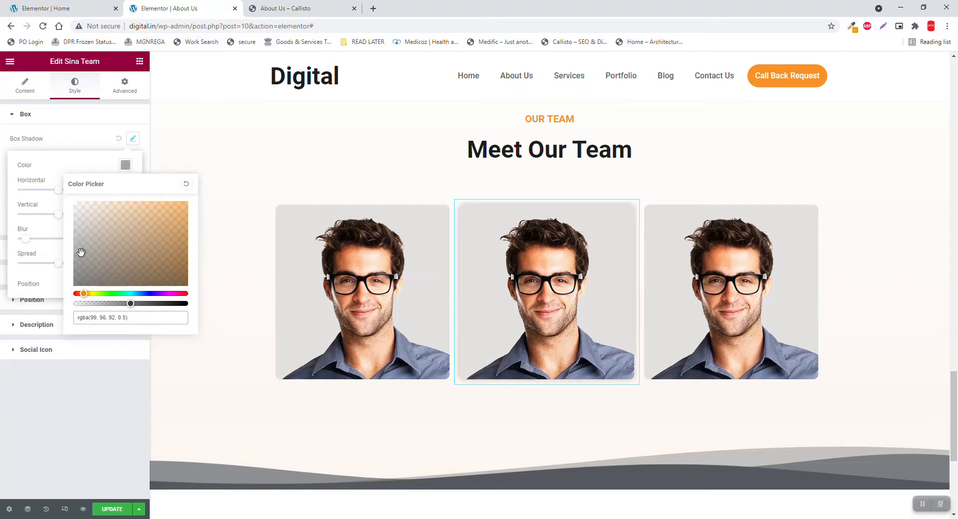
left_click(85, 137)
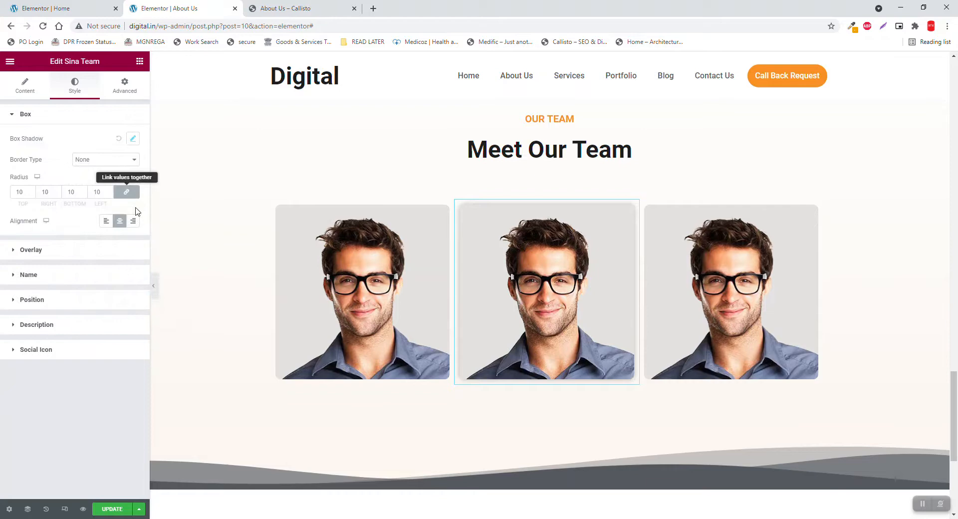
left_click(153, 286)
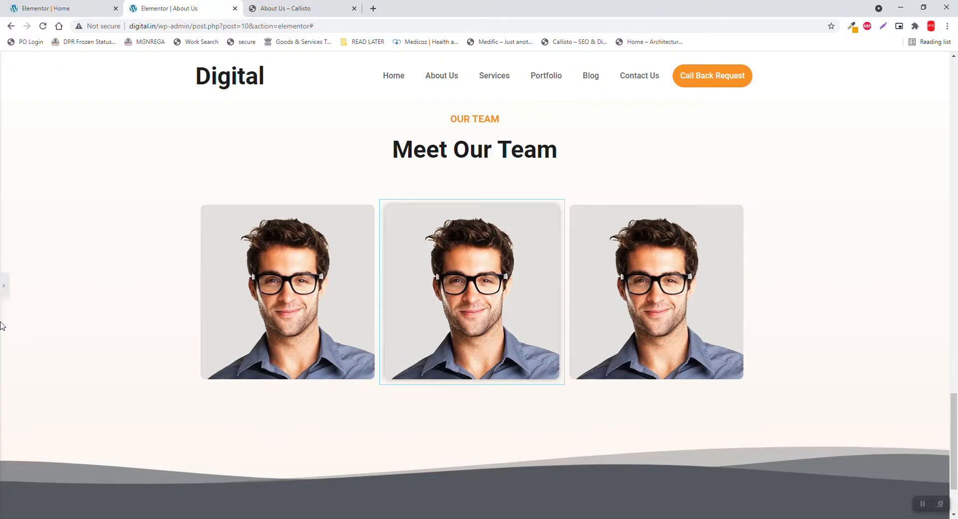
left_click(3, 288)
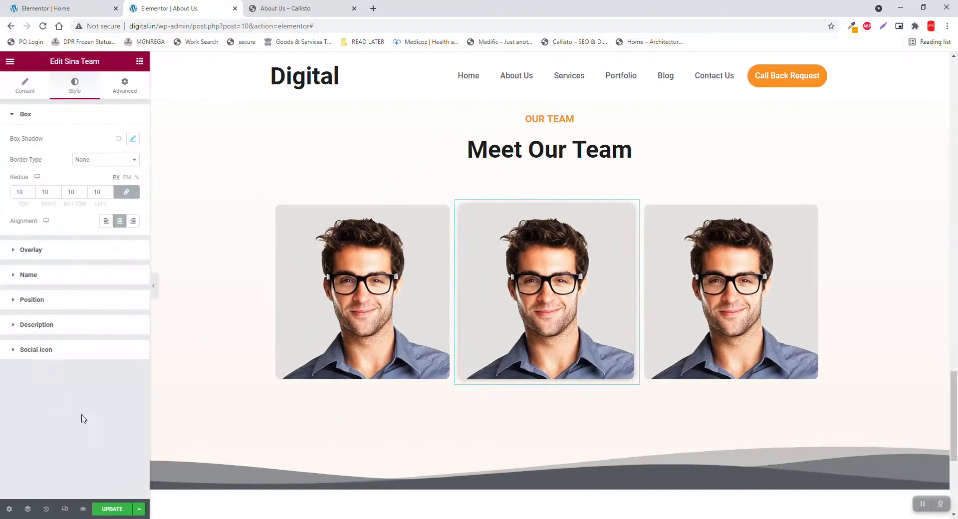
Replace the 'Why Choose Us' heading title with 'ABOUT US'
scroll(267, 342, "up", 5)
scroll(272, 347, "up", 15)
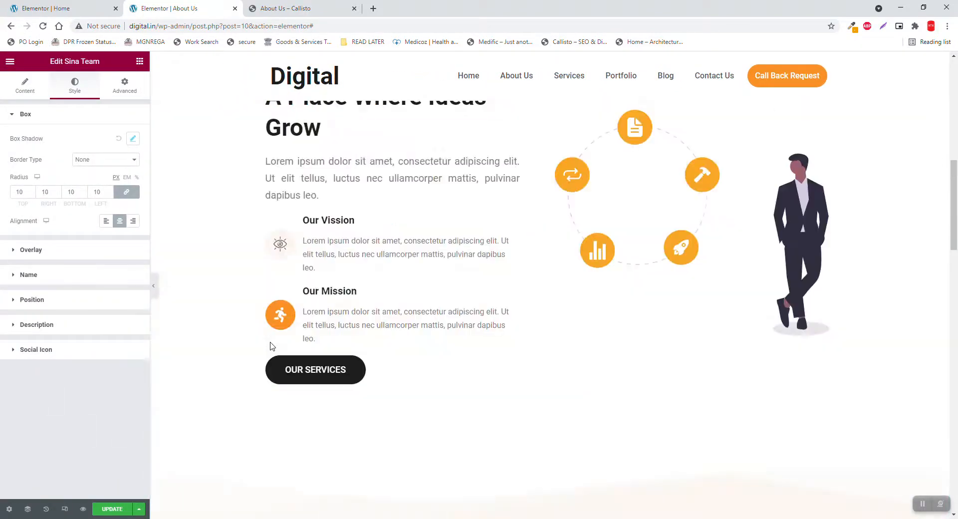
scroll(272, 347, "up", 6)
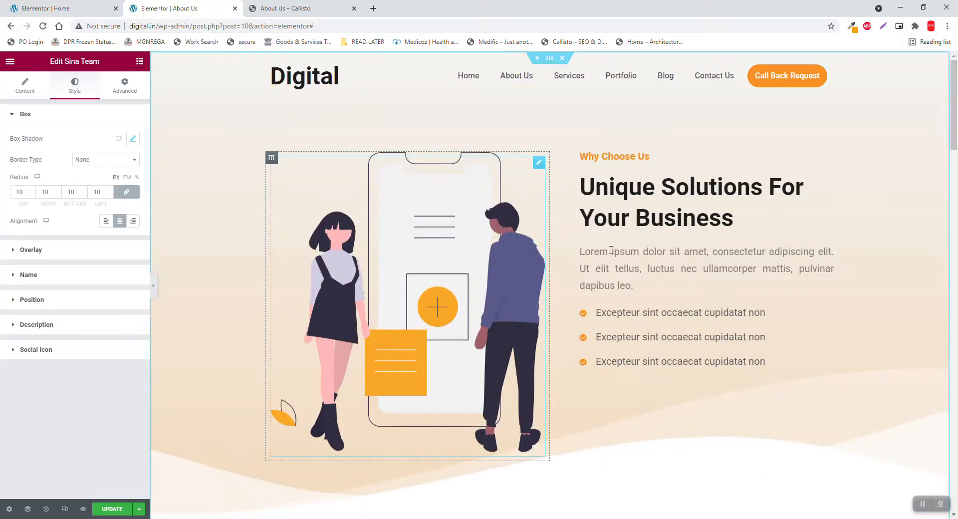
left_click(636, 157)
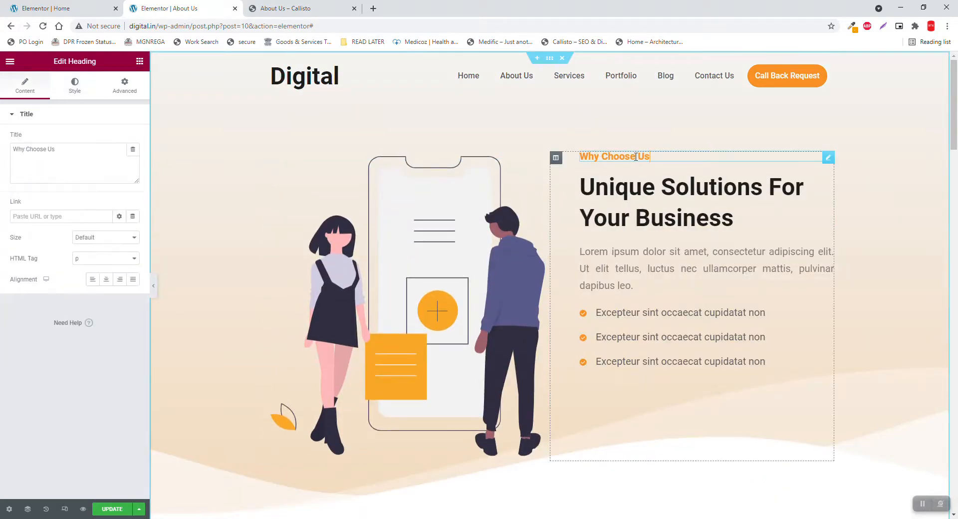
left_click_drag(56, 149, 3, 145)
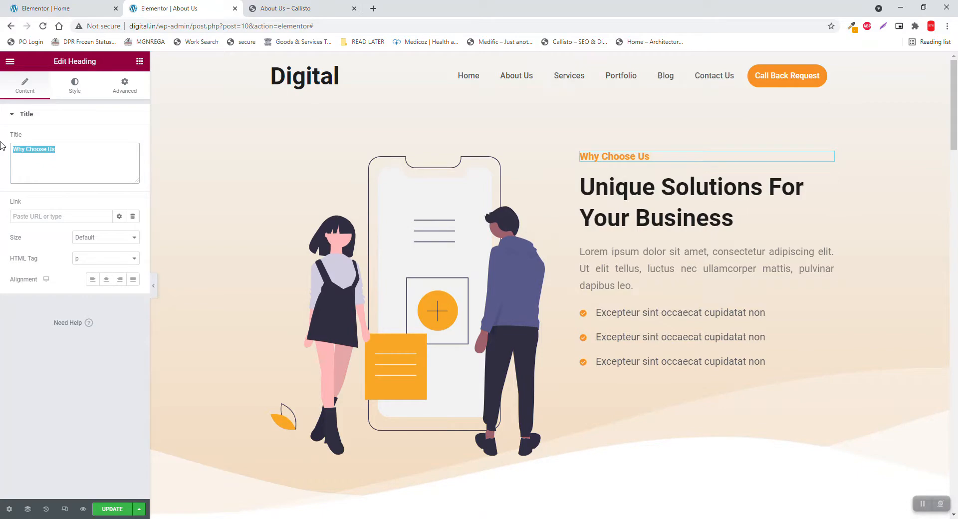
type("ABOUT US")
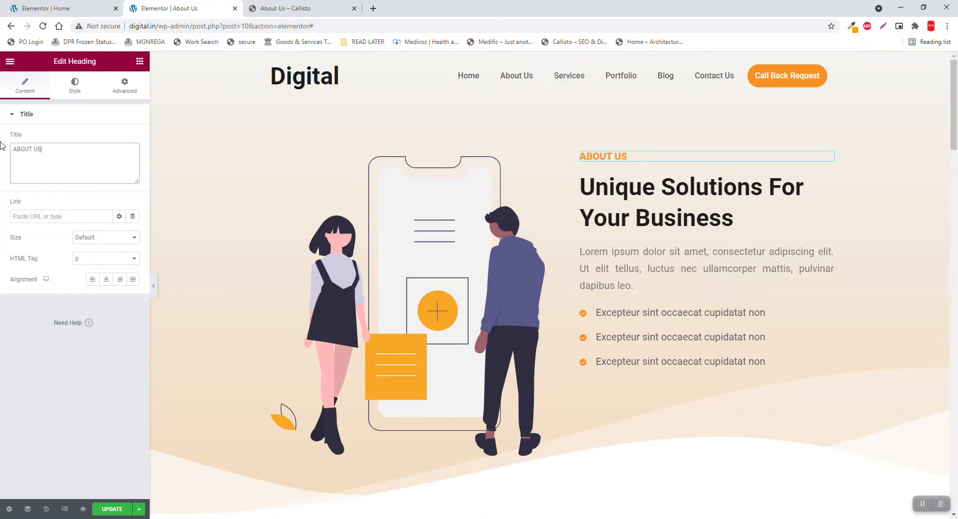
scroll(866, 327, "down", 1)
scroll(859, 331, "down", 6)
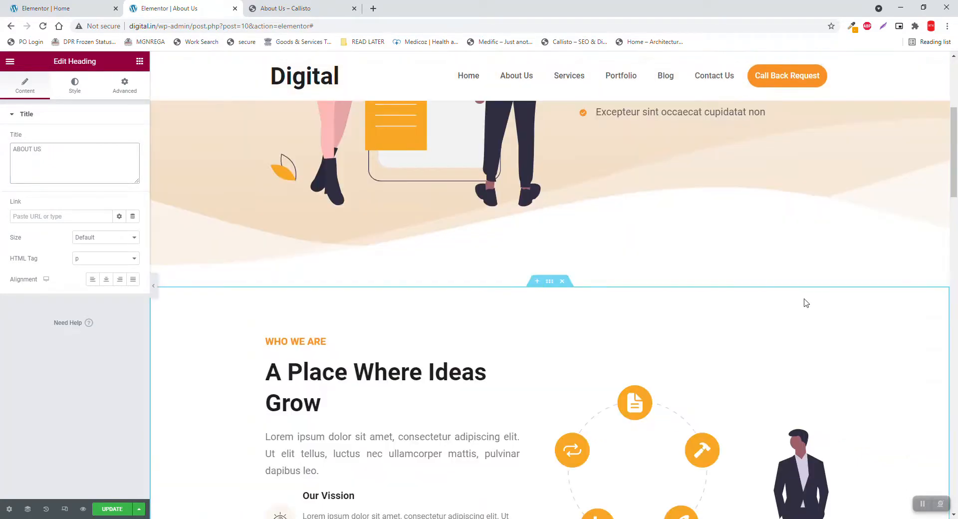
Save the About Us page with the Update button after checking the team section
scroll(250, 297, "down", 9)
scroll(315, 300, "down", 10)
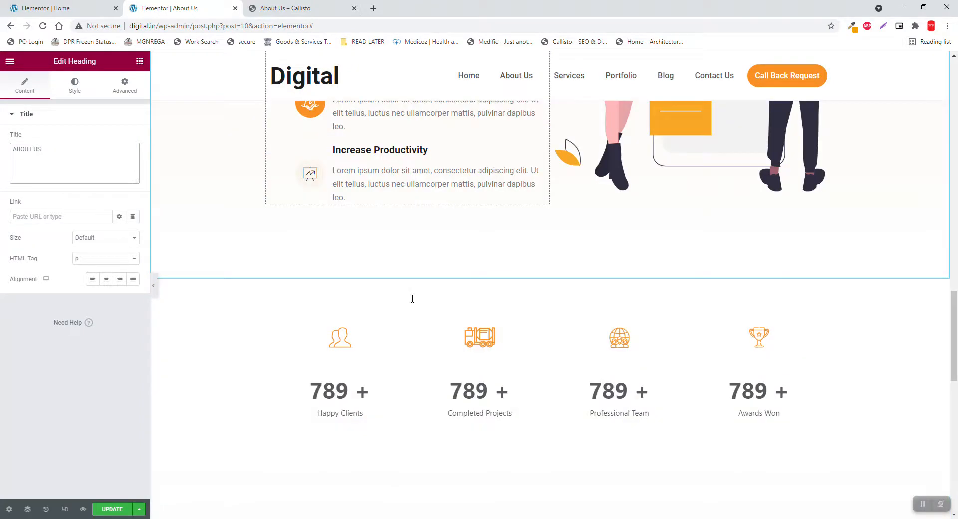
scroll(412, 298, "down", 4)
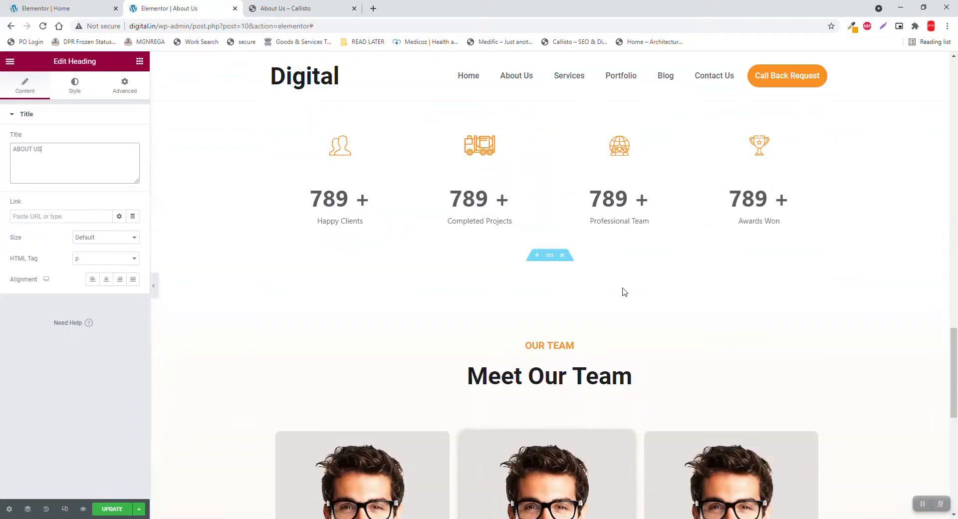
scroll(662, 375, "down", 6)
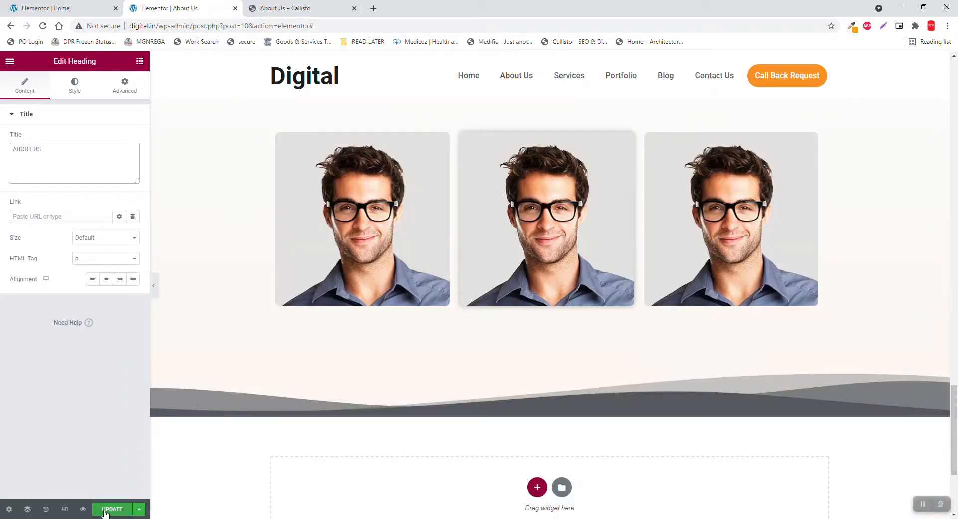
left_click(110, 509)
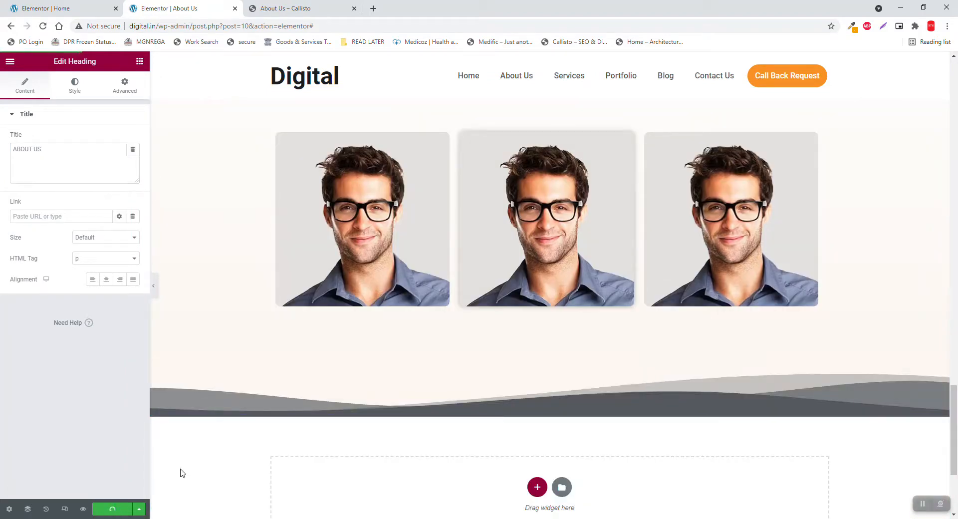